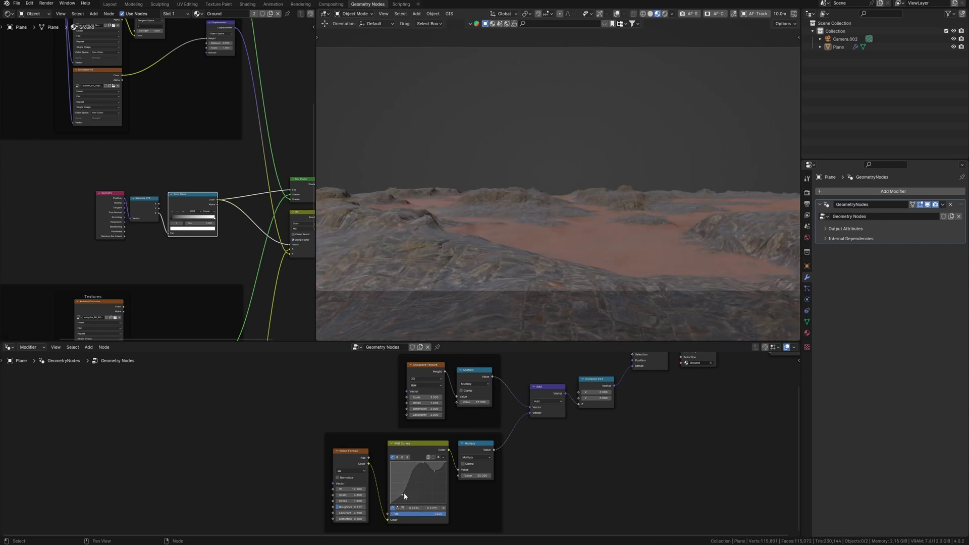
- Reshape the S-shaped height curve and lower the noise scale, then hide the terrain modifier in the viewport
{"action": "left_click_drag", "start_coordinate": [351, 489], "coordinate": [423, 479]}
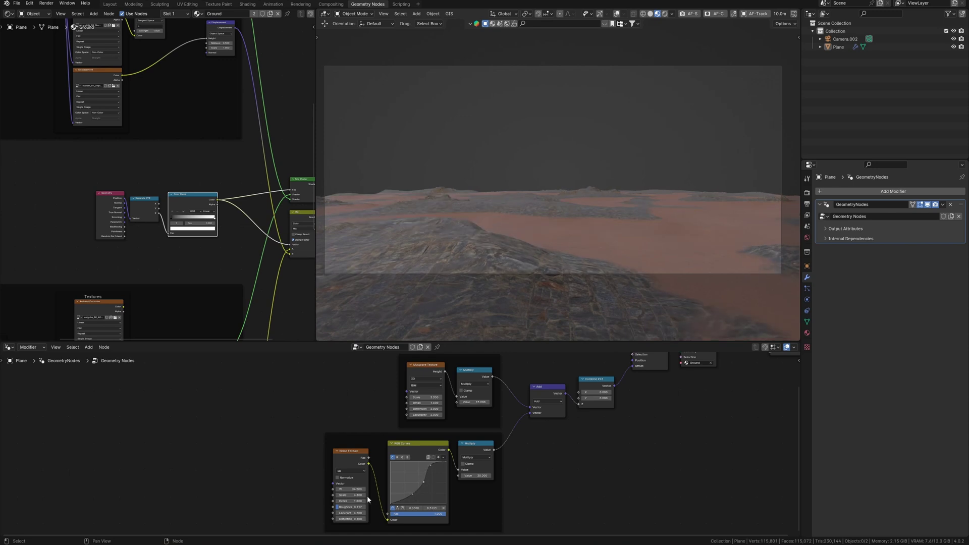
{"action": "left_click_drag", "start_coordinate": [368, 497], "coordinate": [341, 507]}
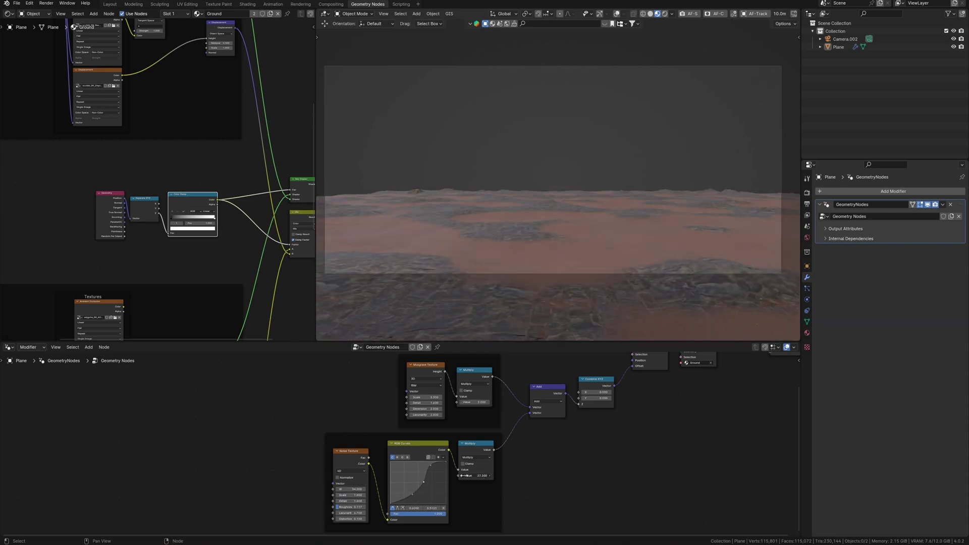
{"action": "mouse_move", "coordinate": [415, 480]}
{"action": "left_mouse_down"}
{"action": "mouse_move", "coordinate": [428, 461]}
{"action": "mouse_move", "coordinate": [415, 491]}
{"action": "left_mouse_up"}
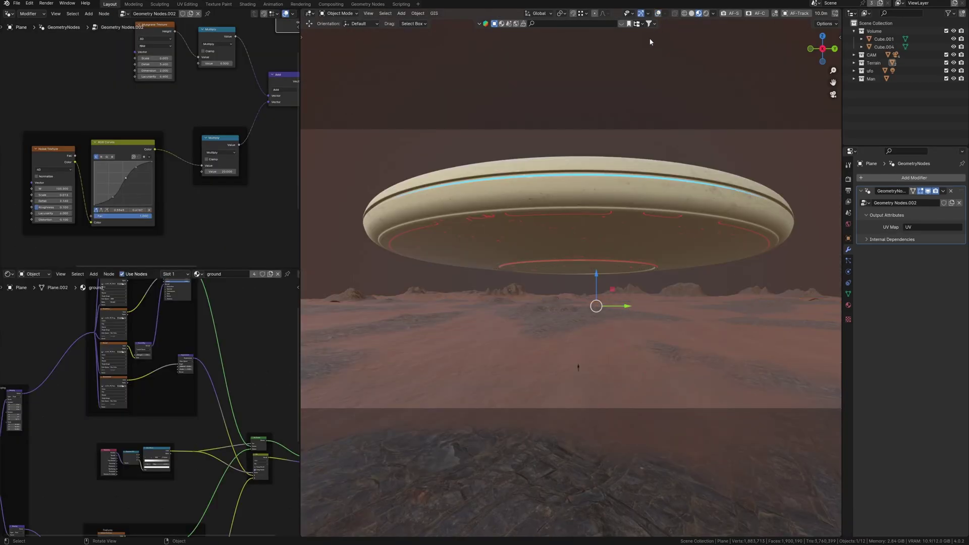
{"action": "middle_click_drag", "start_coordinate": [655, 363], "coordinate": [624, 349]}
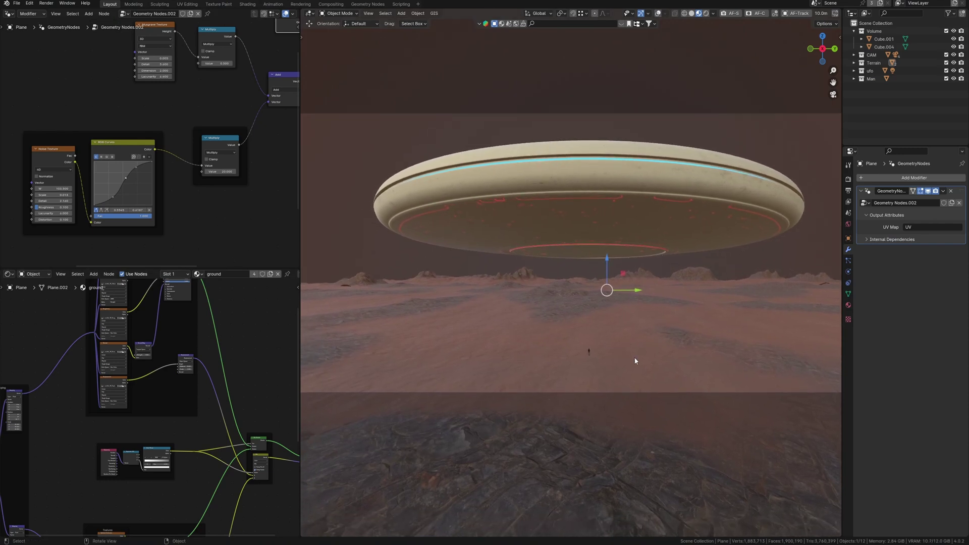
{"action": "left_click", "coordinate": [928, 191]}
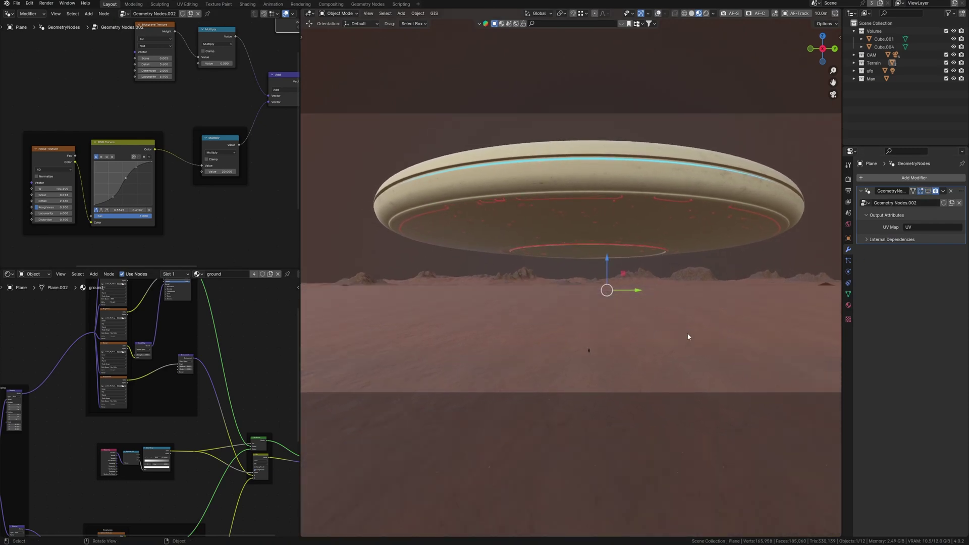
{"action": "scroll", "coordinate": [151, 189], "scroll_direction": "up", "scroll_amount": 5}
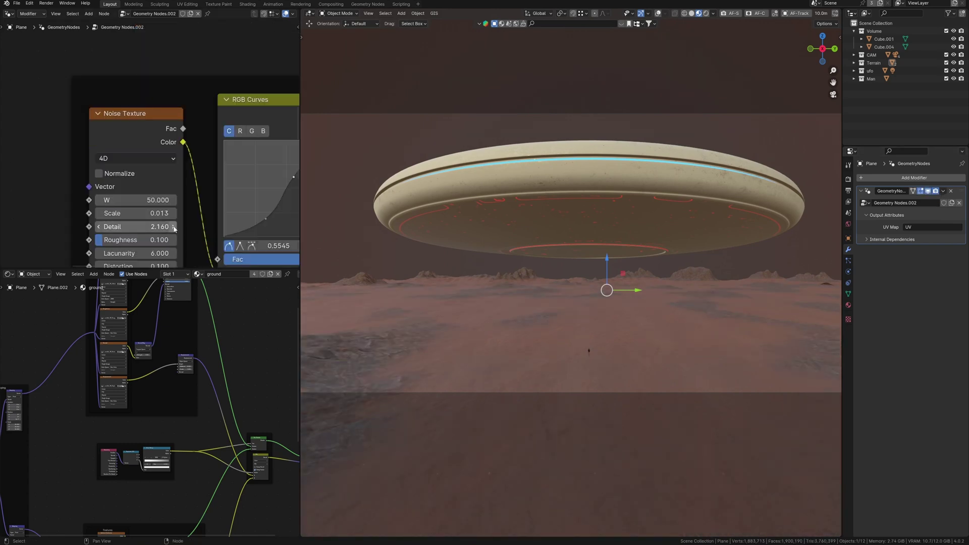
{"action": "scroll", "coordinate": [171, 216], "scroll_direction": "down", "scroll_amount": 3}
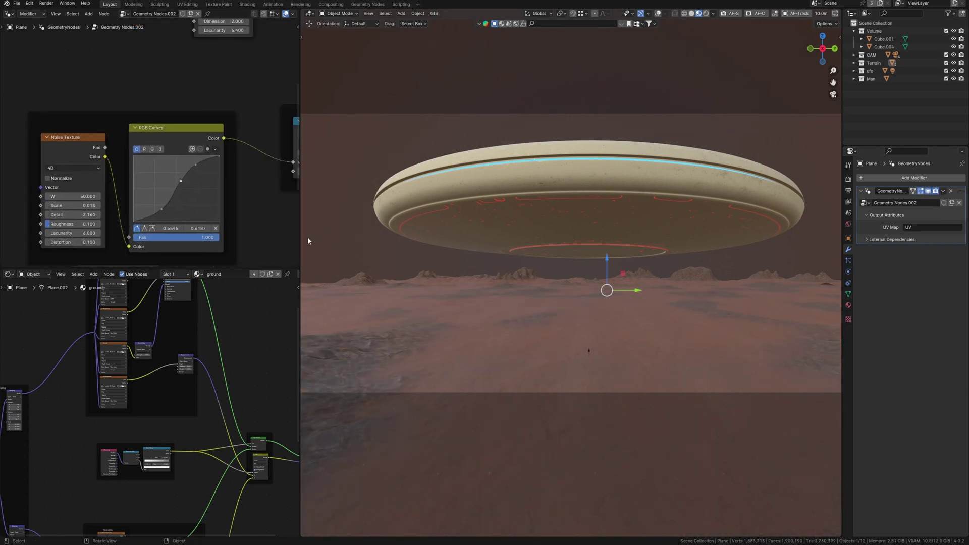
- Set the noise W value to 8, then raise it to about 25.1
{"action": "middle_click_drag", "start_coordinate": [76, 204], "coordinate": [174, 205]}
{"action": "left_click", "coordinate": [179, 201]}
{"action": "type", "text": "8"}
{"action": "key", "text": "Return"}
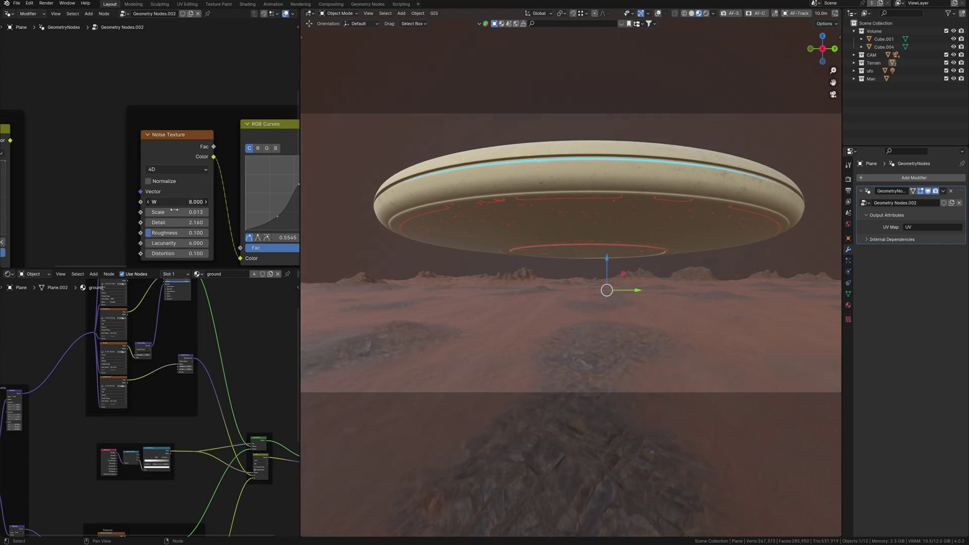
{"action": "mouse_move", "coordinate": [173, 209]}
{"action": "left_mouse_down"}
{"action": "mouse_move", "coordinate": [652, 242]}
{"action": "mouse_move", "coordinate": [133, 253]}
{"action": "left_mouse_up"}
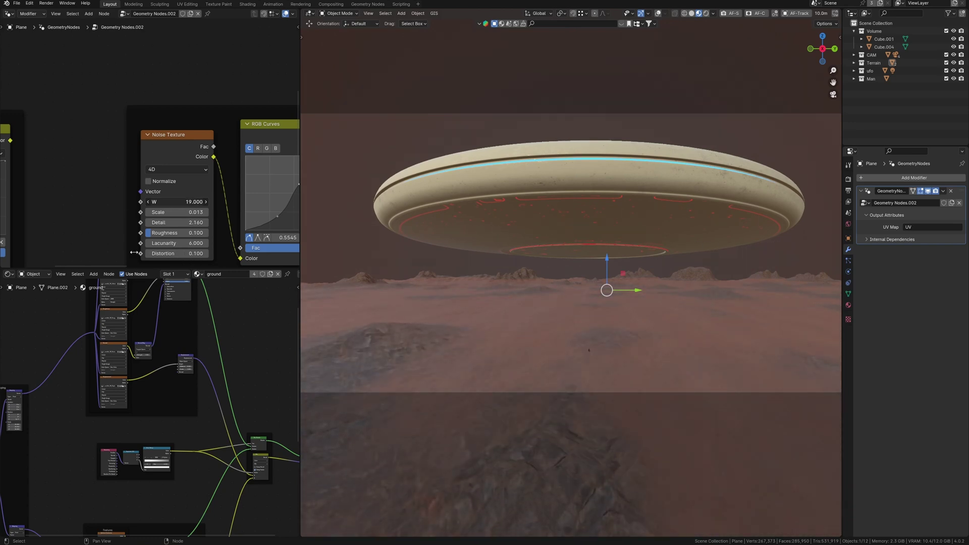
{"action": "left_click_drag", "start_coordinate": [134, 253], "coordinate": [237, 270]}
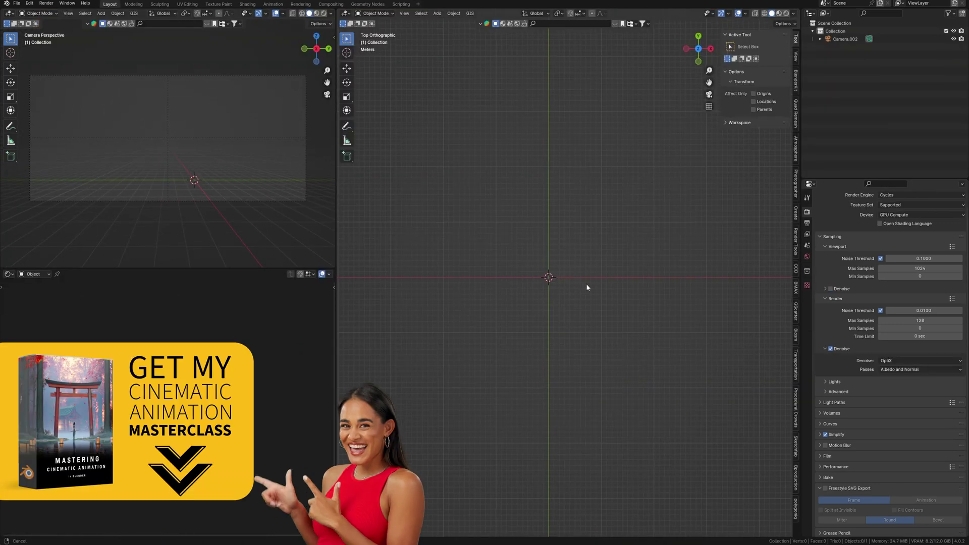
- Add a plane at the origin and switch to the Geometry Nodes workspace
{"action": "key", "text": "shift+a"}
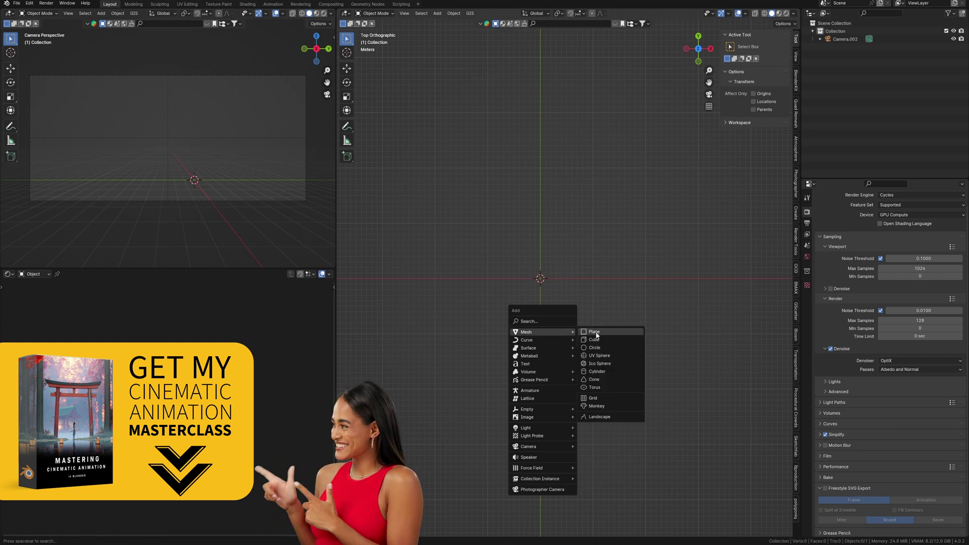
{"action": "left_click", "coordinate": [594, 334]}
{"action": "left_click", "coordinate": [368, 4]}
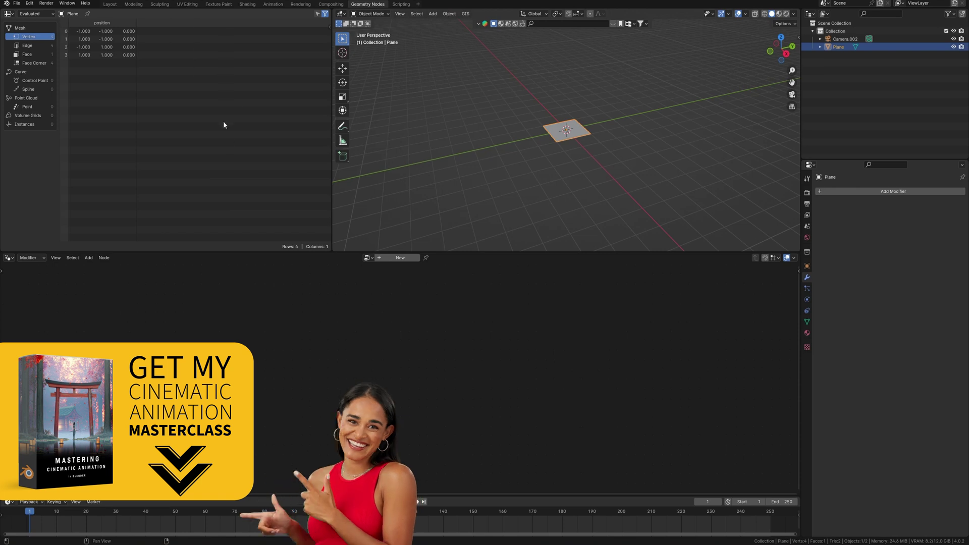
- Close the spreadsheet and timeline, enlarge the viewport, and create a new node tree
{"action": "right_click", "coordinate": [216, 11]}
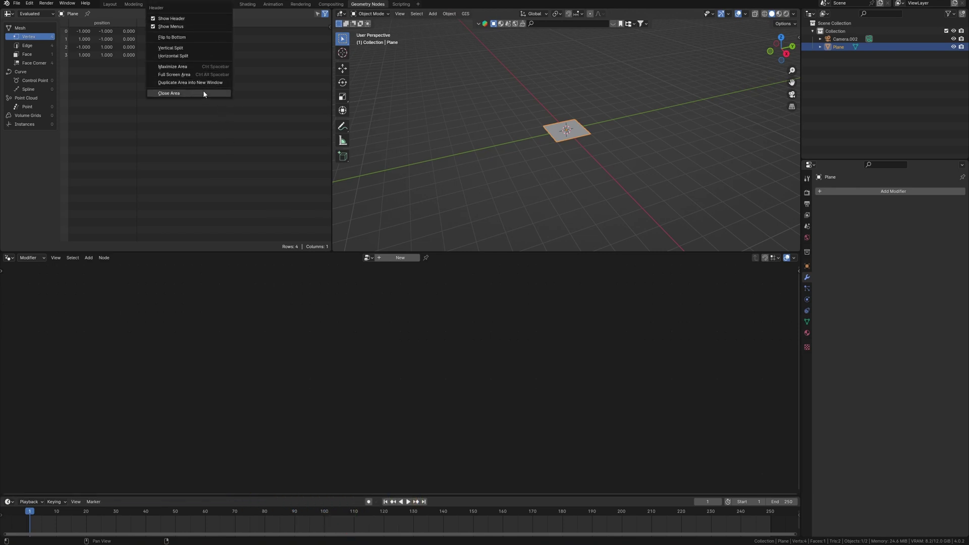
{"action": "left_click", "coordinate": [203, 91]}
{"action": "right_click", "coordinate": [453, 500]}
{"action": "left_click", "coordinate": [453, 500]}
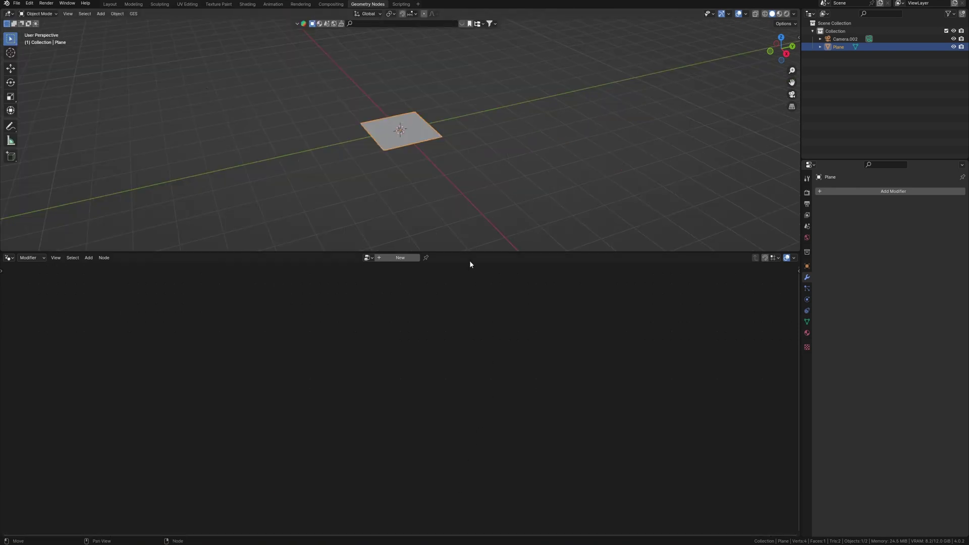
{"action": "left_click_drag", "start_coordinate": [469, 252], "coordinate": [447, 341]}
{"action": "left_click", "coordinate": [397, 346]}
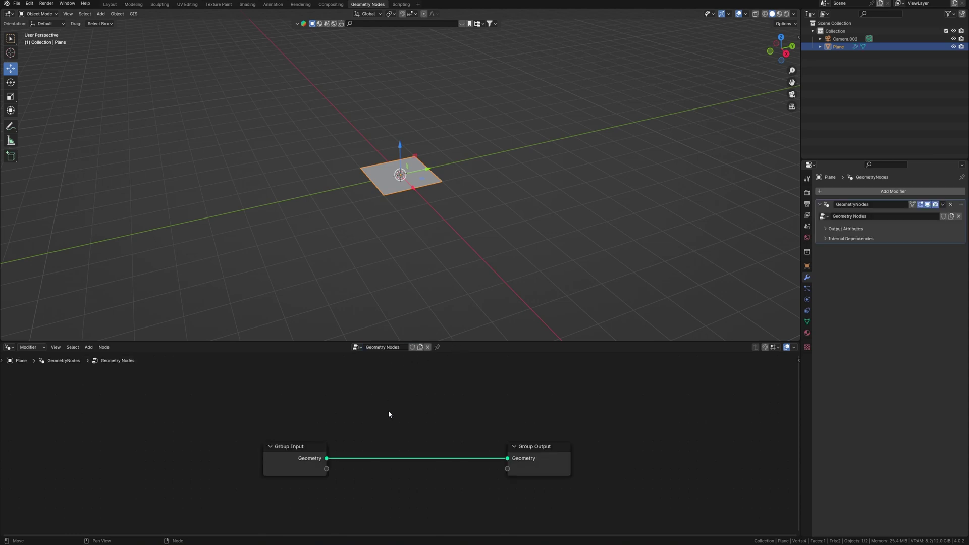
- Set the plane's dimensions to 577 m by 1200 m in the side panel
{"action": "middle_click_drag", "start_coordinate": [375, 440], "coordinate": [405, 450]}
{"action": "middle_click_drag", "start_coordinate": [384, 387], "coordinate": [330, 385]}
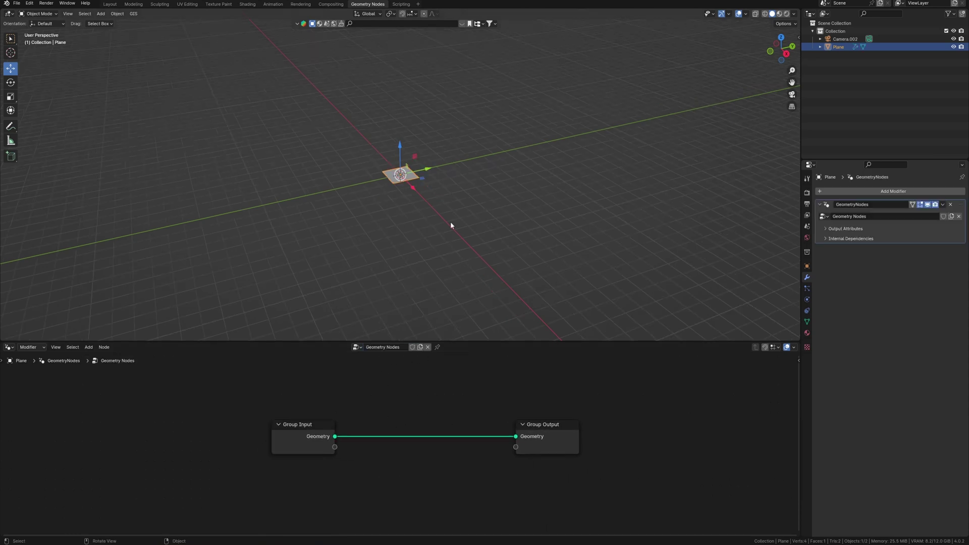
{"action": "key", "text": "n"}
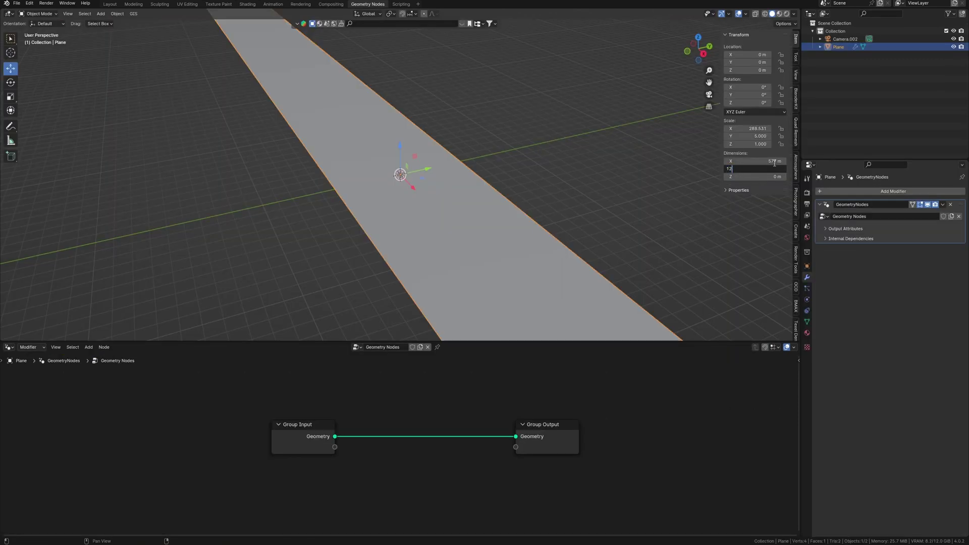
{"action": "type", "text": "0"}
{"action": "key", "text": "Return"}
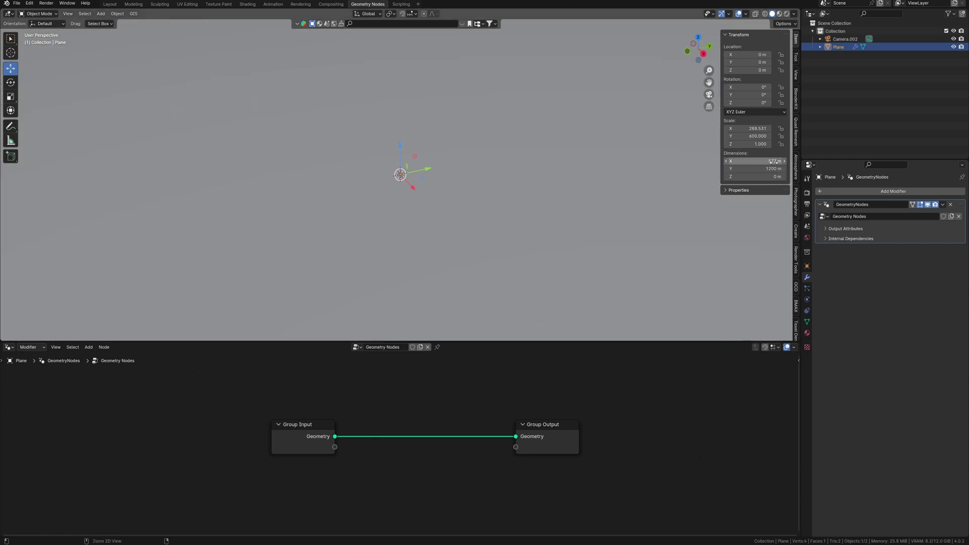
{"action": "scroll", "coordinate": [395, 126], "scroll_direction": "down", "scroll_amount": 5}
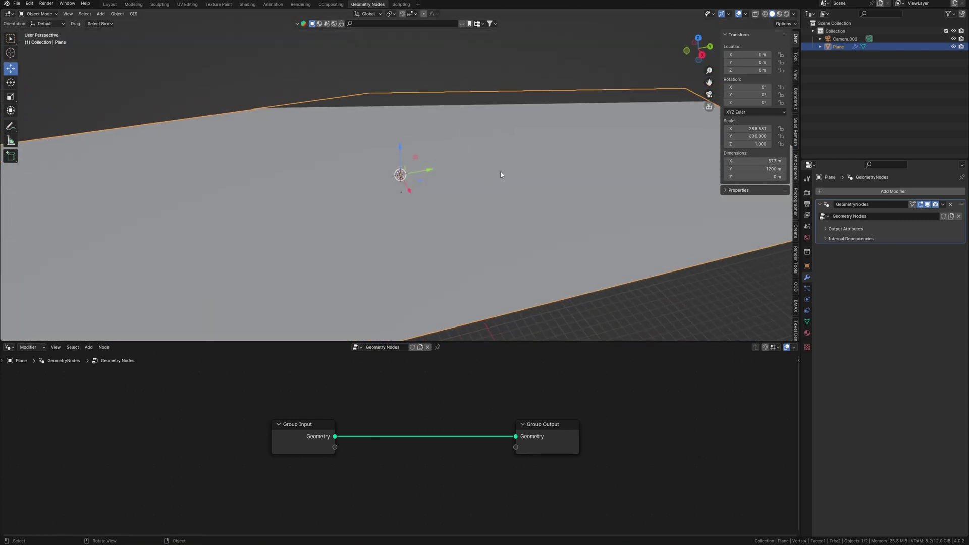
- Raise the viewport Clip End to 5000 m so the whole plane shows
{"action": "middle_click_drag", "start_coordinate": [340, 74], "coordinate": [797, 112], "text": "shift"}
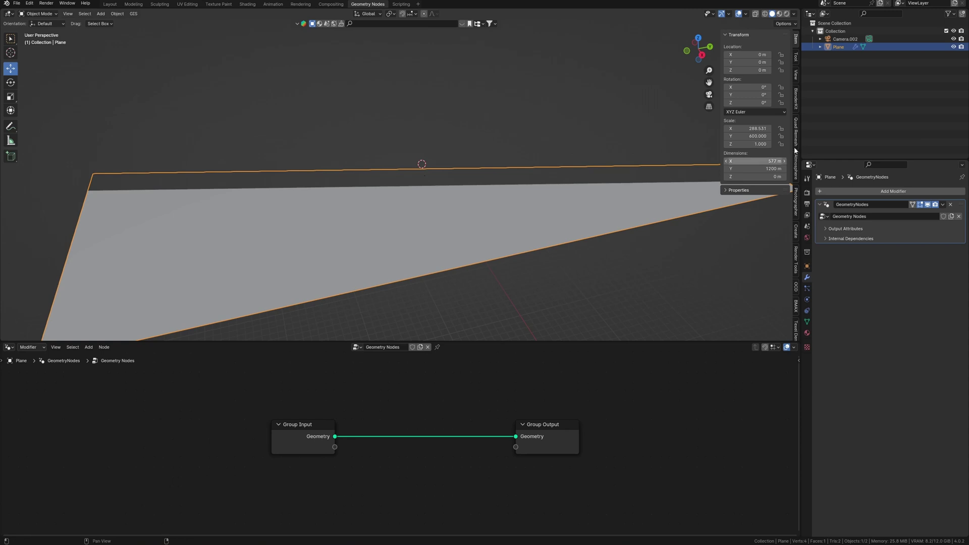
{"action": "left_click", "coordinate": [796, 79]}
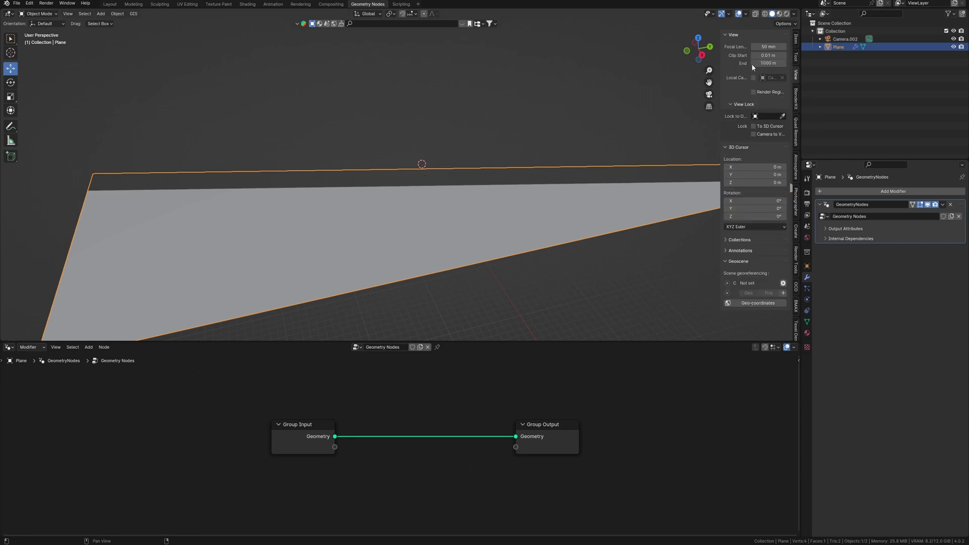
{"action": "mouse_move", "coordinate": [765, 64]}
{"action": "type", "text": "5000"}
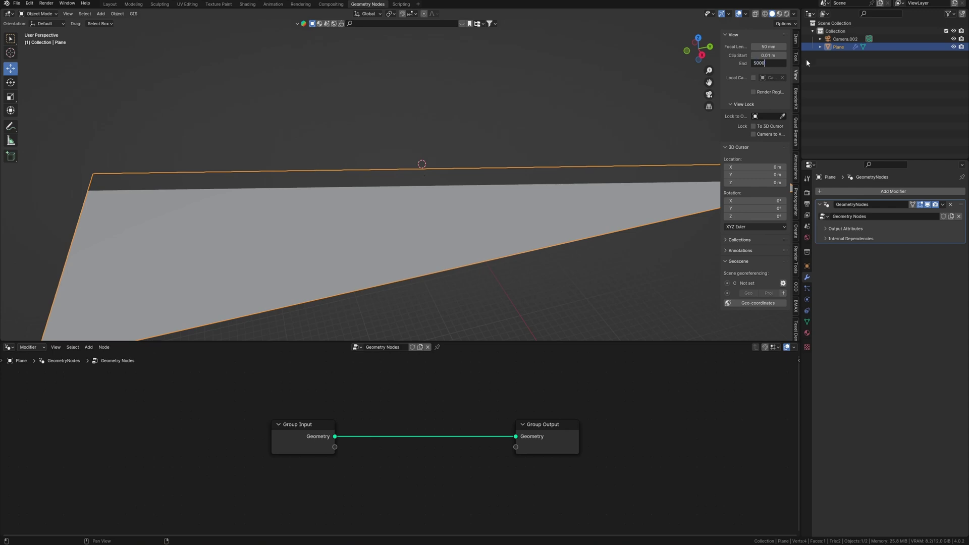
{"action": "key", "text": "Return"}
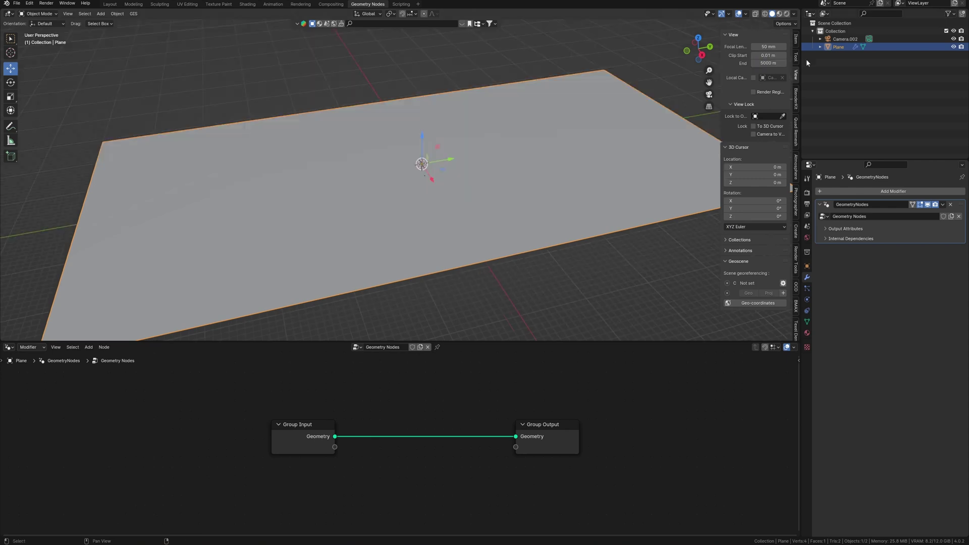
{"action": "middle_click_drag", "start_coordinate": [530, 172], "coordinate": [515, 203]}
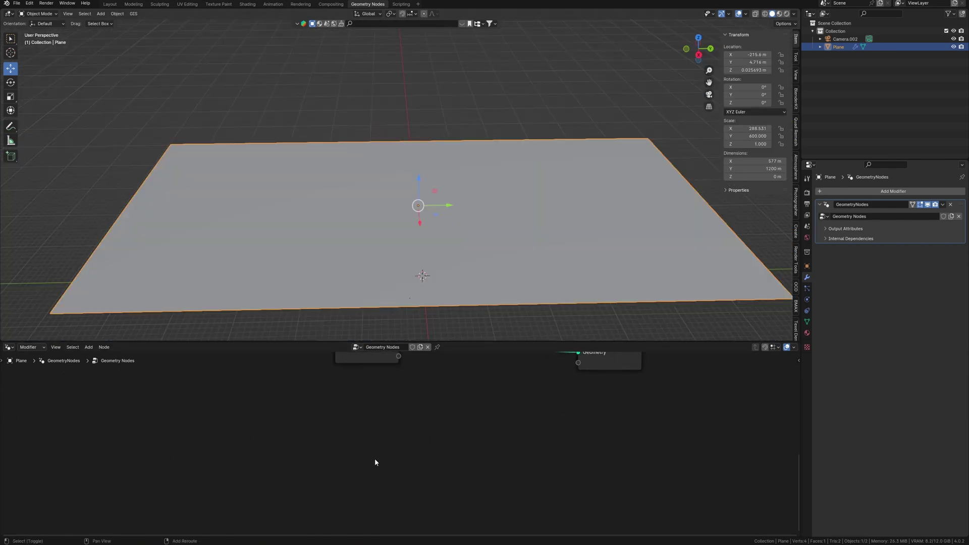
- Add a Noise Texture node and arrange it beside the Group Input
{"action": "key", "text": "shift+a"}
{"action": "left_click", "coordinate": [371, 387]}
{"action": "type", "text": "noi"}
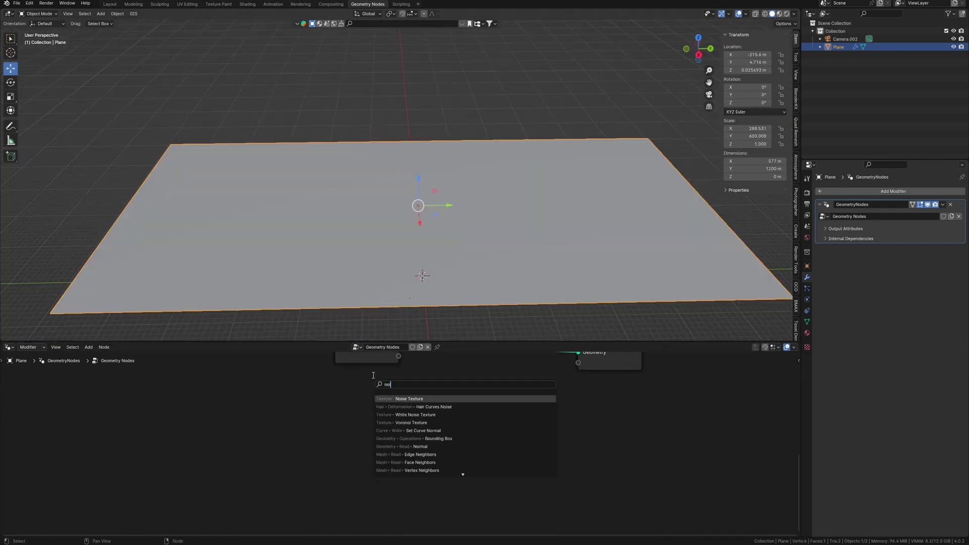
{"action": "key", "text": "Return"}
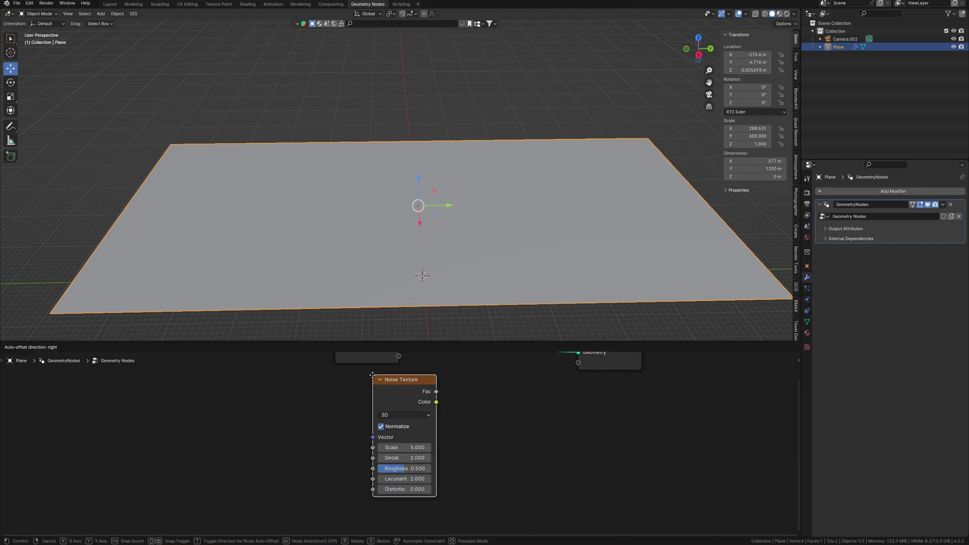
{"action": "left_click", "coordinate": [445, 418]}
{"action": "scroll", "coordinate": [343, 446], "scroll_direction": "down", "scroll_amount": 2}
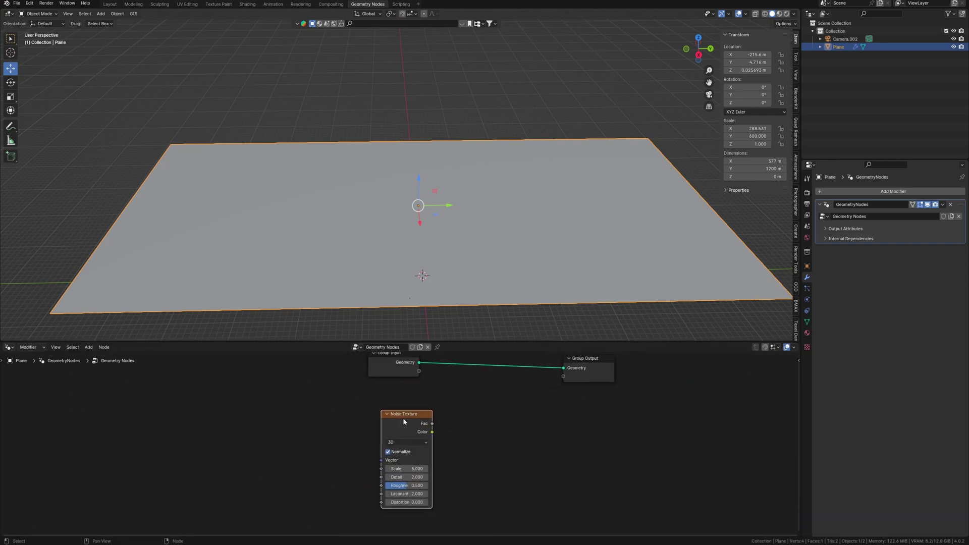
{"action": "left_click_drag", "start_coordinate": [381, 390], "coordinate": [342, 406]}
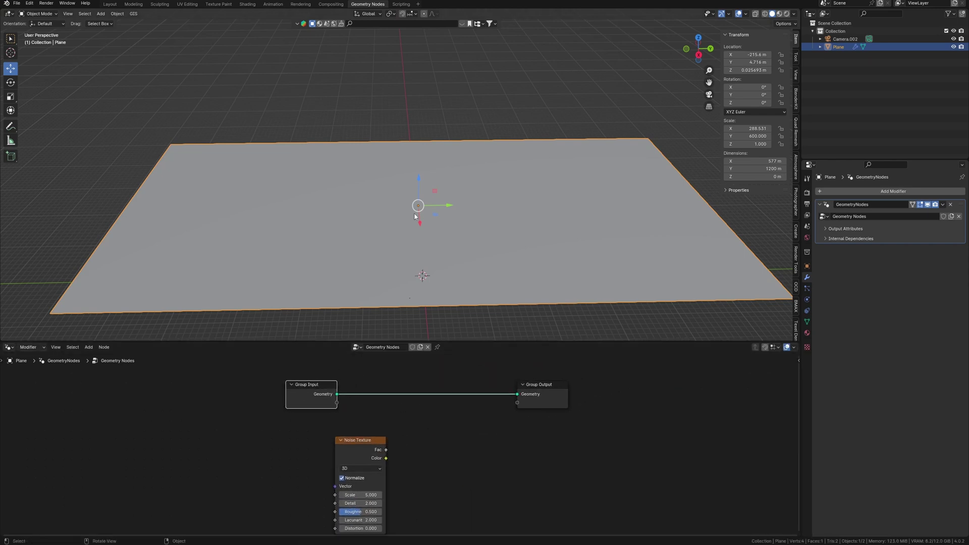
{"action": "left_click_drag", "start_coordinate": [377, 452], "coordinate": [365, 454]}
{"action": "left_click", "coordinate": [310, 393]}
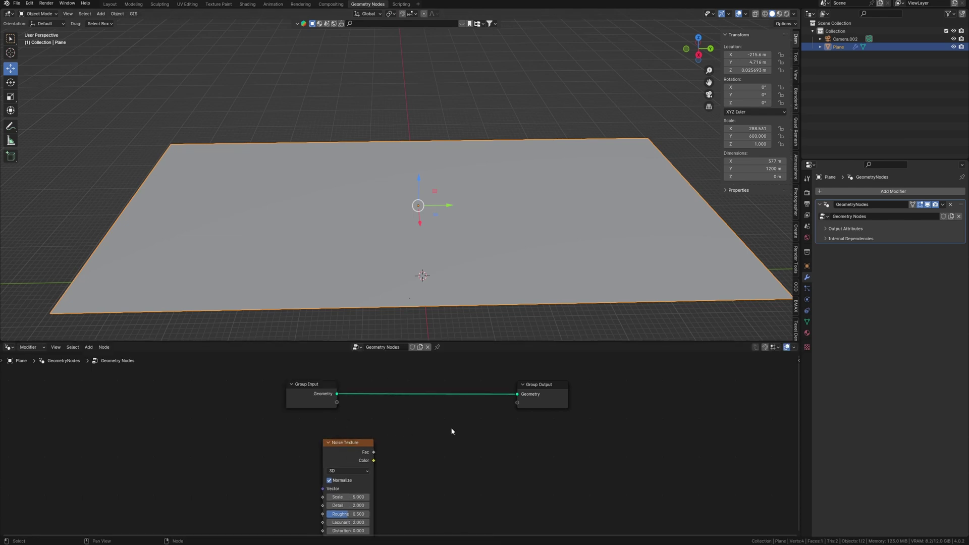
- Drop a Set Position node onto the geometry link and feed noise Color into Offset
{"action": "key", "text": "shift+a"}
{"action": "left_click", "coordinate": [452, 388]}
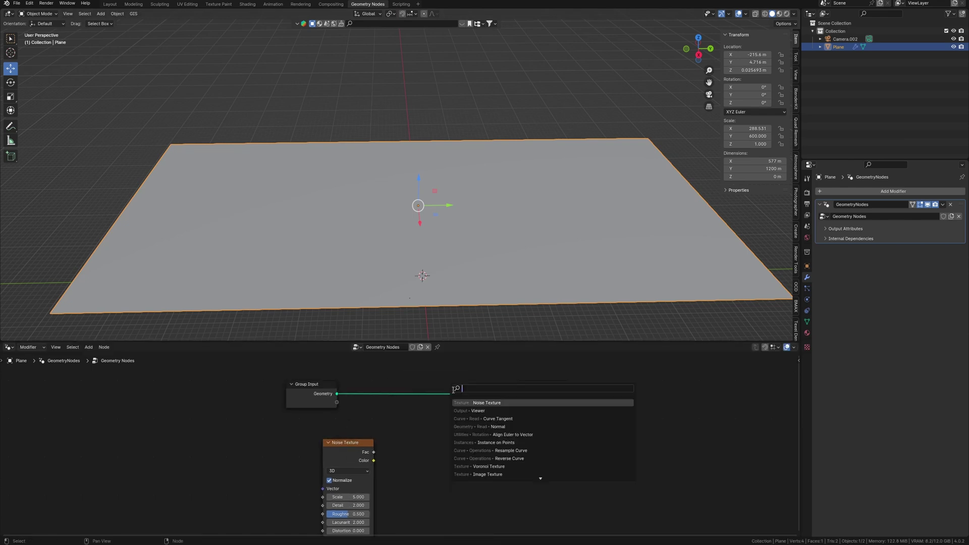
{"action": "type", "text": "se"}
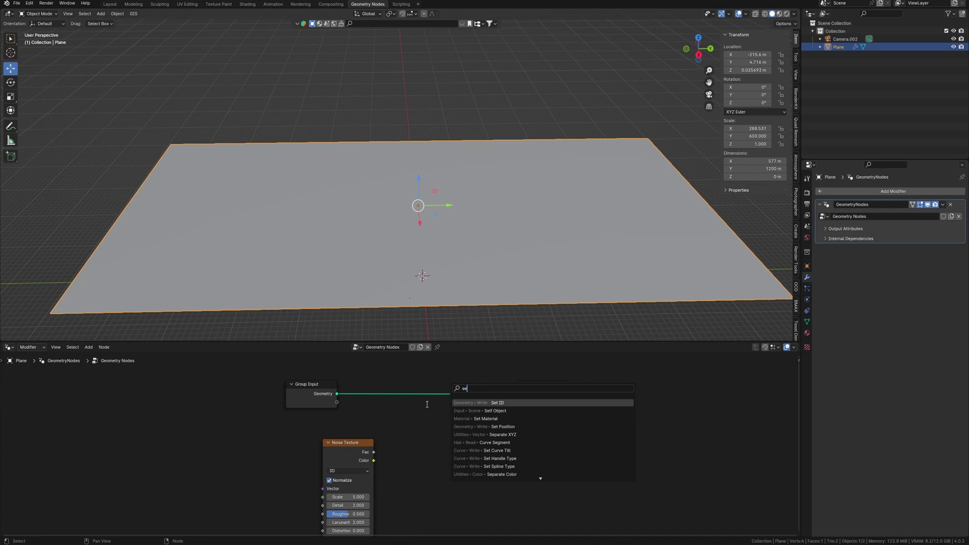
{"action": "type", "text": "t"}
{"action": "key", "text": "Down"}
{"action": "key", "text": "Down"}
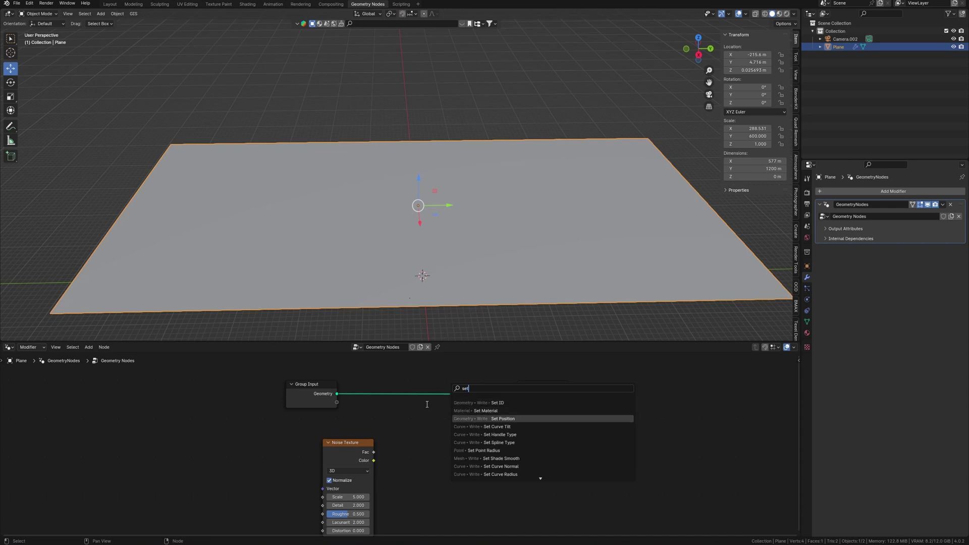
{"action": "key", "text": "Return"}
{"action": "left_click", "coordinate": [428, 393]}
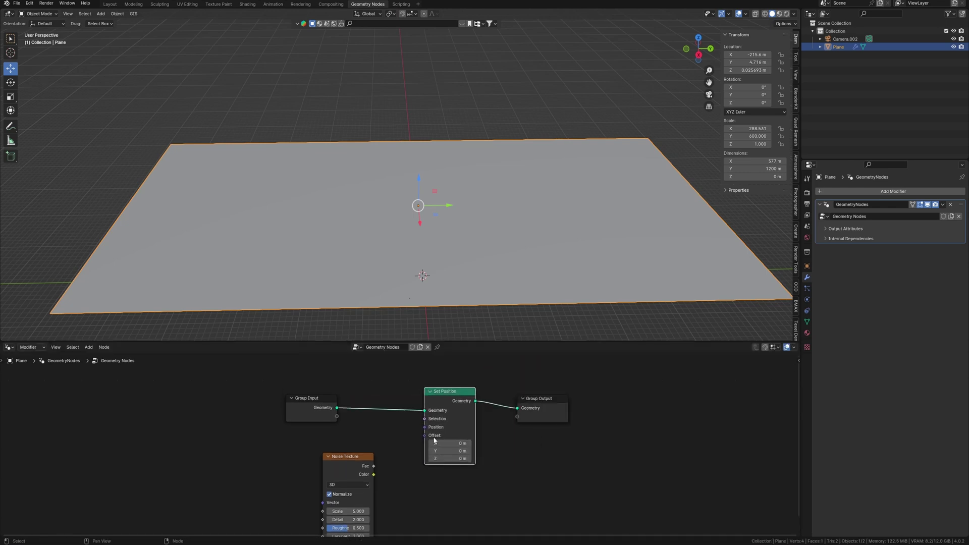
{"action": "middle_click_drag", "start_coordinate": [428, 393], "coordinate": [468, 367]}
{"action": "mouse_move", "coordinate": [384, 441]}
{"action": "left_mouse_down"}
{"action": "mouse_move", "coordinate": [353, 442]}
{"action": "mouse_move", "coordinate": [355, 464]}
{"action": "mouse_move", "coordinate": [463, 397]}
{"action": "mouse_move", "coordinate": [465, 409]}
{"action": "left_mouse_up"}
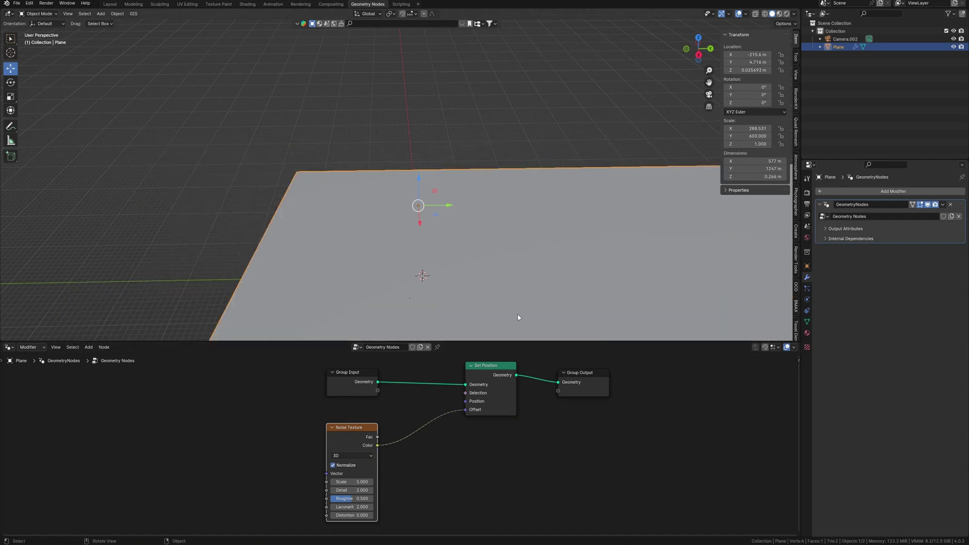
{"action": "mouse_move", "coordinate": [517, 325]}
{"action": "middle_mouse_down"}
{"action": "mouse_move", "coordinate": [536, 219]}
{"action": "mouse_move", "coordinate": [486, 222]}
{"action": "mouse_move", "coordinate": [412, 251]}
{"action": "mouse_move", "coordinate": [387, 226]}
{"action": "middle_mouse_up"}
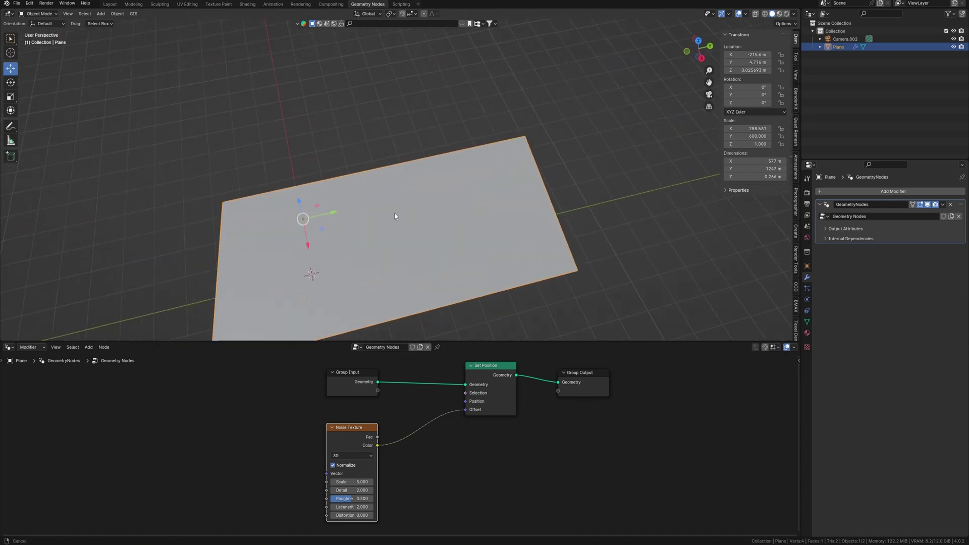
- In Edit Mode, subdivide the whole plane with 100 cuts
{"action": "key", "text": "Tab"}
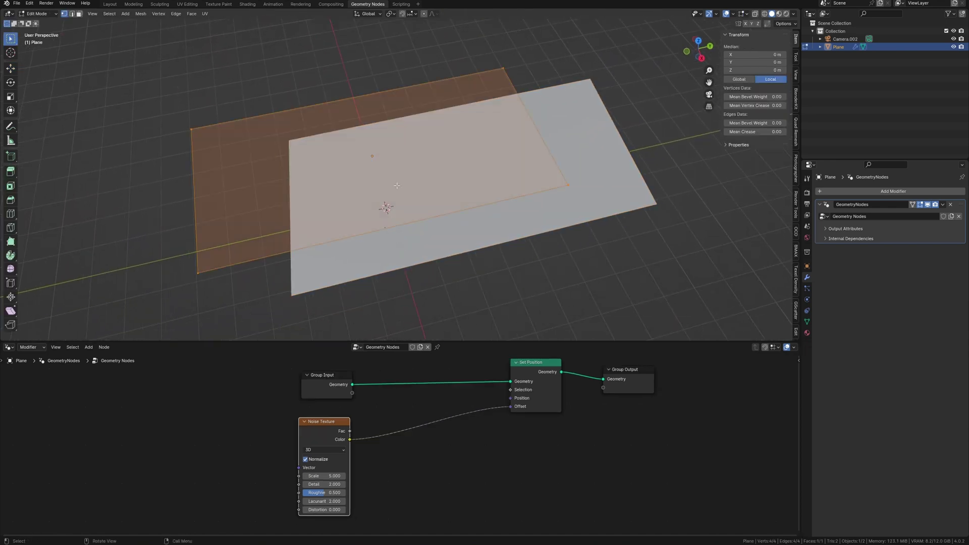
{"action": "right_click", "coordinate": [375, 157]}
{"action": "left_click", "coordinate": [348, 164]}
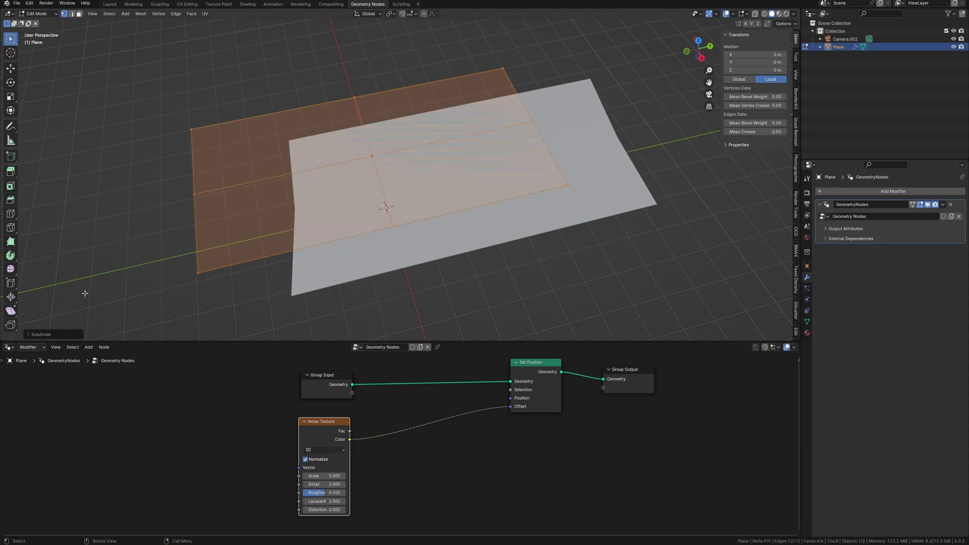
{"action": "left_click", "coordinate": [30, 334]}
{"action": "left_click", "coordinate": [89, 280]}
{"action": "type", "text": "100"}
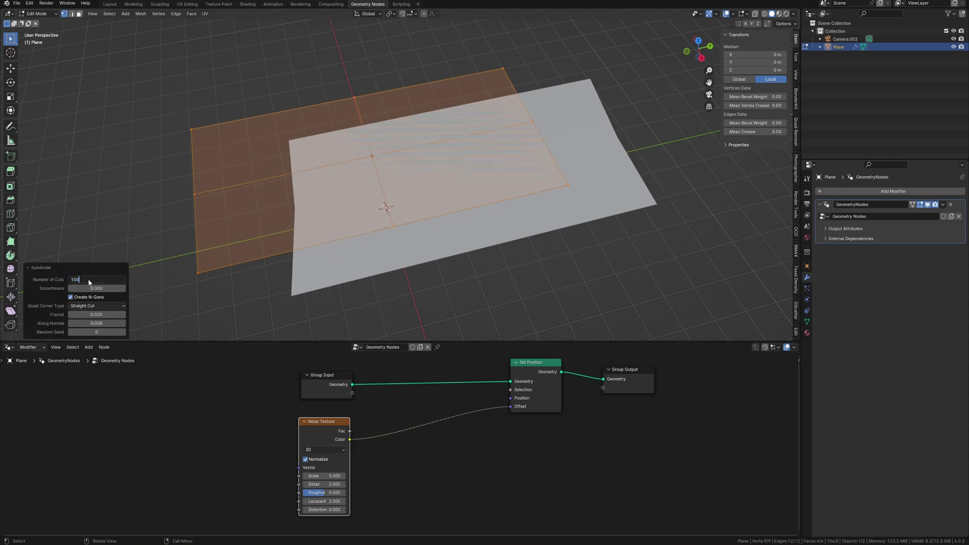
{"action": "key", "text": "Return"}
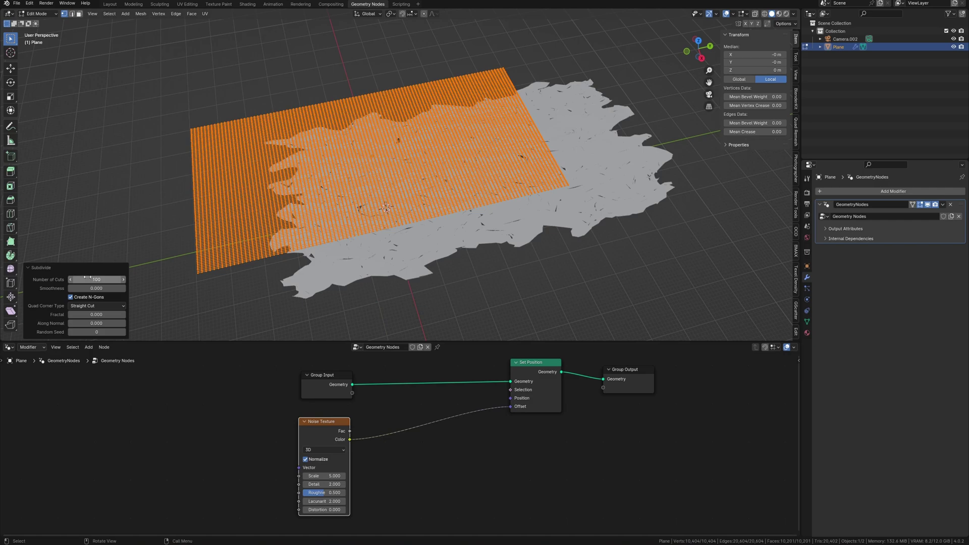
{"action": "scroll", "coordinate": [353, 255], "scroll_direction": "up", "scroll_amount": 3}
- Switch to a top-down view and undo the subdivision
{"action": "key", "text": "grave"}
{"action": "left_click", "coordinate": [414, 194]}
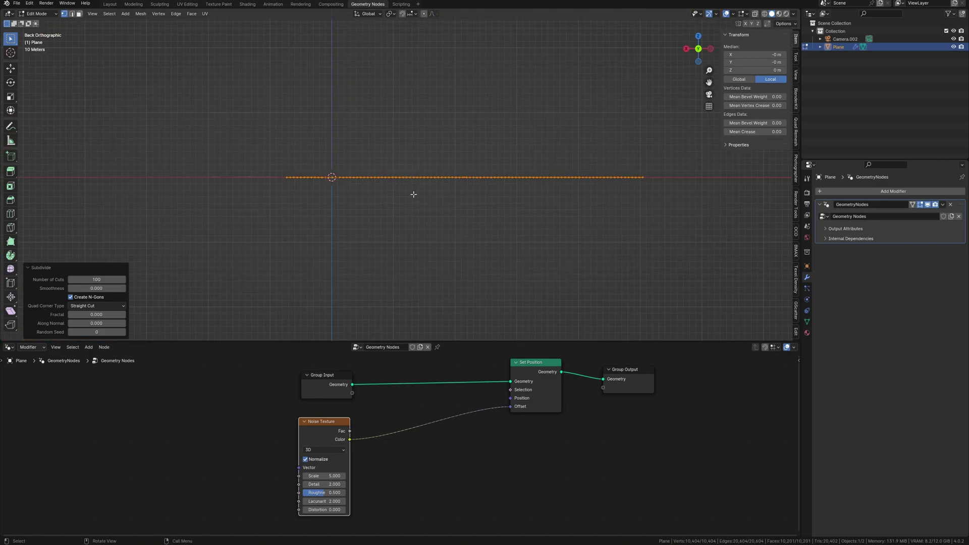
{"action": "key", "text": "grave"}
{"action": "scroll", "coordinate": [415, 185], "scroll_direction": "up", "scroll_amount": 2}
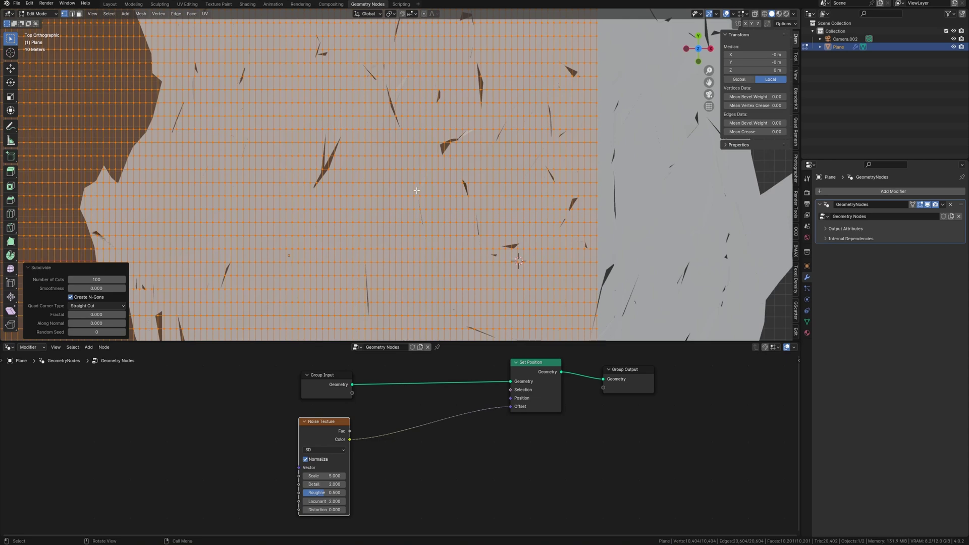
{"action": "scroll", "coordinate": [415, 190], "scroll_direction": "down", "scroll_amount": 2}
{"action": "key", "text": "ctrl+z"}
- Add 123 horizontal and 57 vertical evenly spaced loop cuts, then return to Object Mode
{"action": "key", "text": "ctrl+r"}
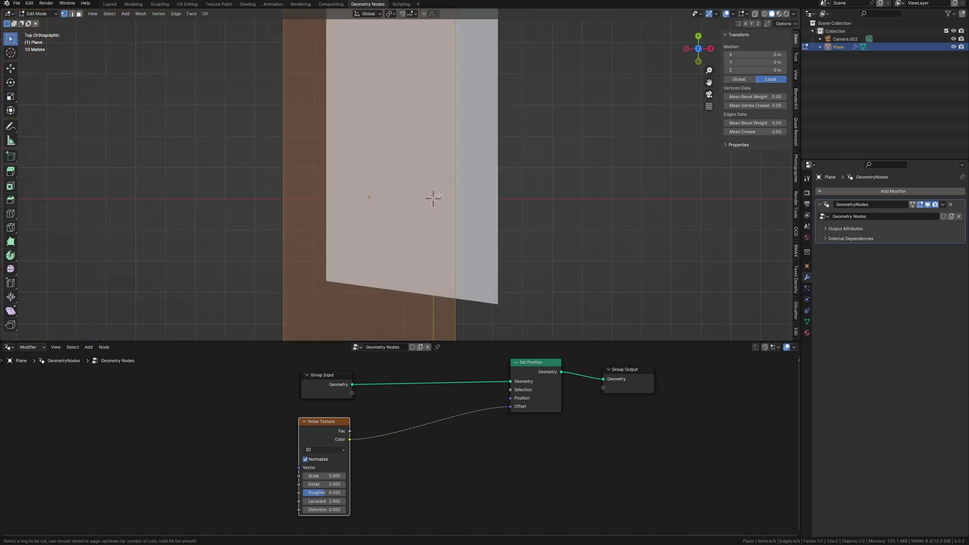
{"action": "scroll", "coordinate": [452, 191], "scroll_direction": "up", "scroll_amount": 8}
{"action": "scroll", "coordinate": [452, 191], "scroll_direction": "up", "scroll_amount": 10}
{"action": "scroll", "coordinate": [453, 190], "scroll_direction": "up", "scroll_amount": 20}
{"action": "scroll", "coordinate": [453, 190], "scroll_direction": "up", "scroll_amount": 20}
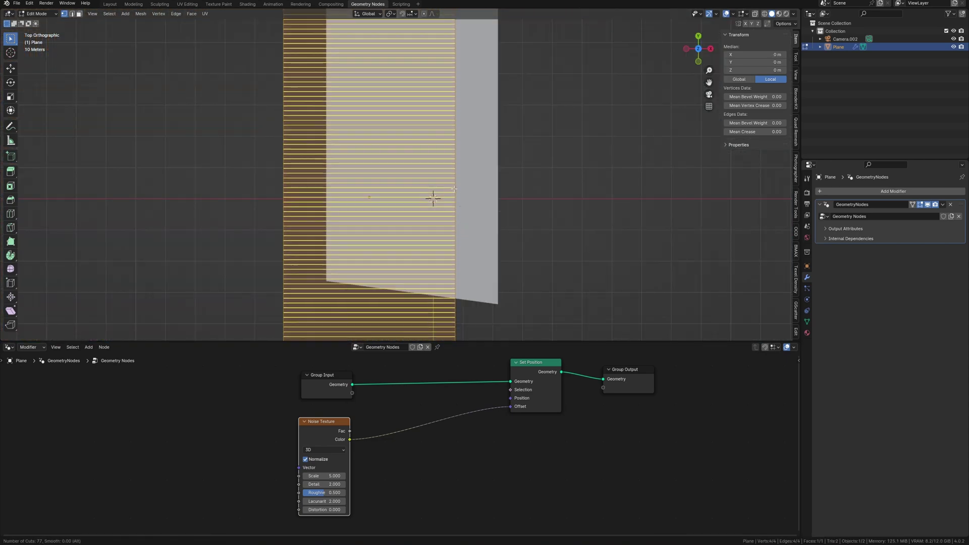
{"action": "scroll", "coordinate": [455, 188], "scroll_direction": "up", "scroll_amount": 20}
{"action": "scroll", "coordinate": [456, 187], "scroll_direction": "up", "scroll_amount": 20}
{"action": "scroll", "coordinate": [456, 188], "scroll_direction": "up", "scroll_amount": 6}
{"action": "left_click", "coordinate": [455, 190]}
{"action": "right_click", "coordinate": [446, 194]}
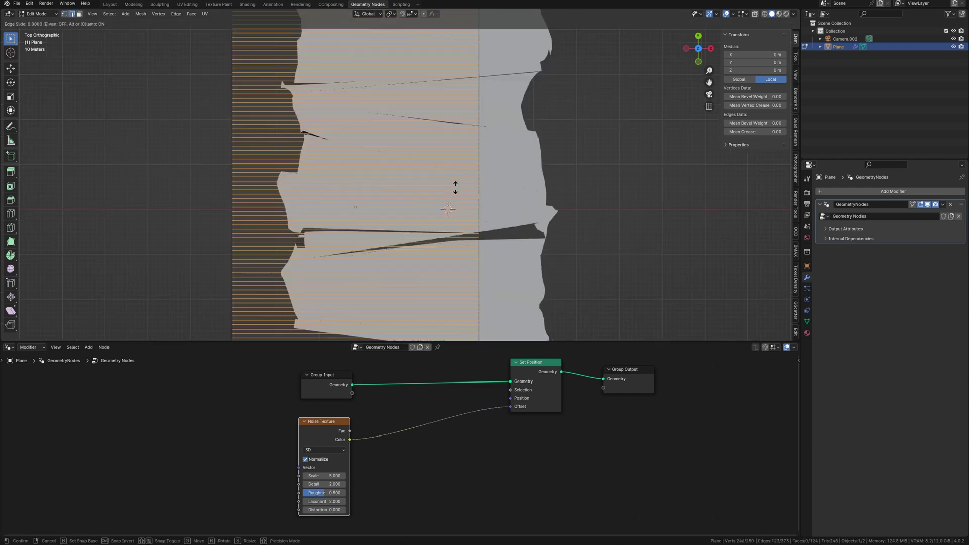
{"action": "key", "text": "ctrl+r"}
{"action": "scroll", "coordinate": [432, 200], "scroll_direction": "up", "scroll_amount": 10}
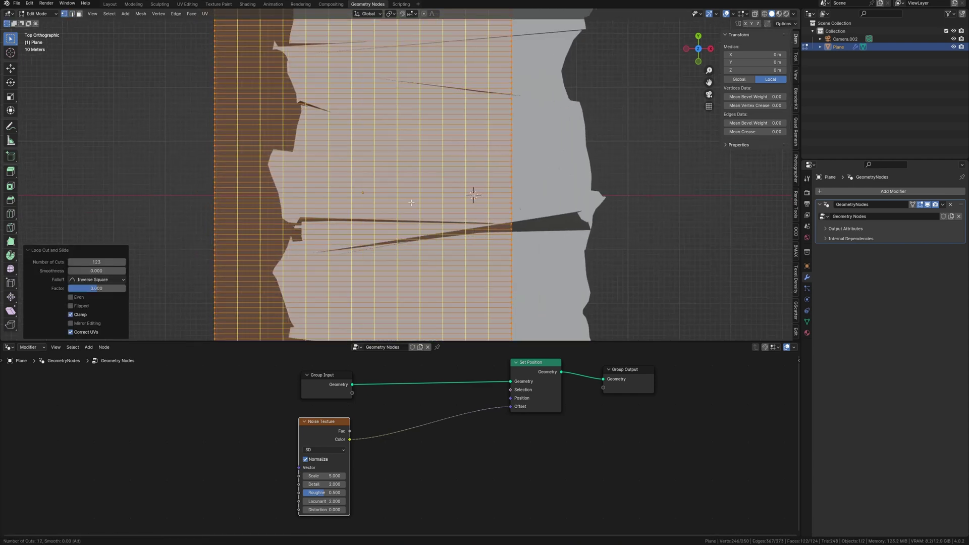
{"action": "scroll", "coordinate": [426, 201], "scroll_direction": "up", "scroll_amount": 15}
{"action": "scroll", "coordinate": [421, 201], "scroll_direction": "up", "scroll_amount": 15}
{"action": "scroll", "coordinate": [416, 201], "scroll_direction": "up", "scroll_amount": 15}
{"action": "scroll", "coordinate": [413, 200], "scroll_direction": "up", "scroll_amount": 1}
{"action": "left_click", "coordinate": [415, 200]}
{"action": "right_click", "coordinate": [414, 201]}
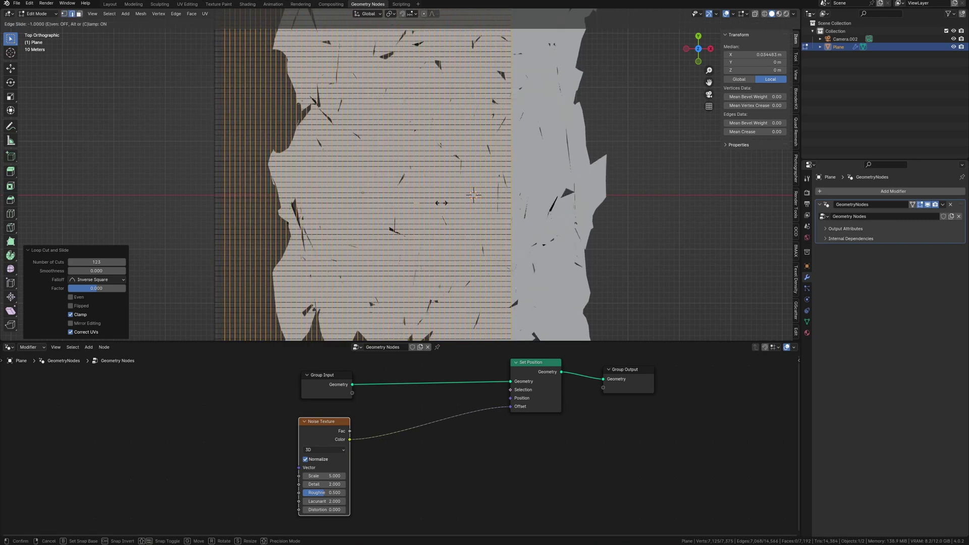
{"action": "scroll", "coordinate": [454, 212], "scroll_direction": "up", "scroll_amount": 2}
{"action": "scroll", "coordinate": [530, 235], "scroll_direction": "up", "scroll_amount": 5}
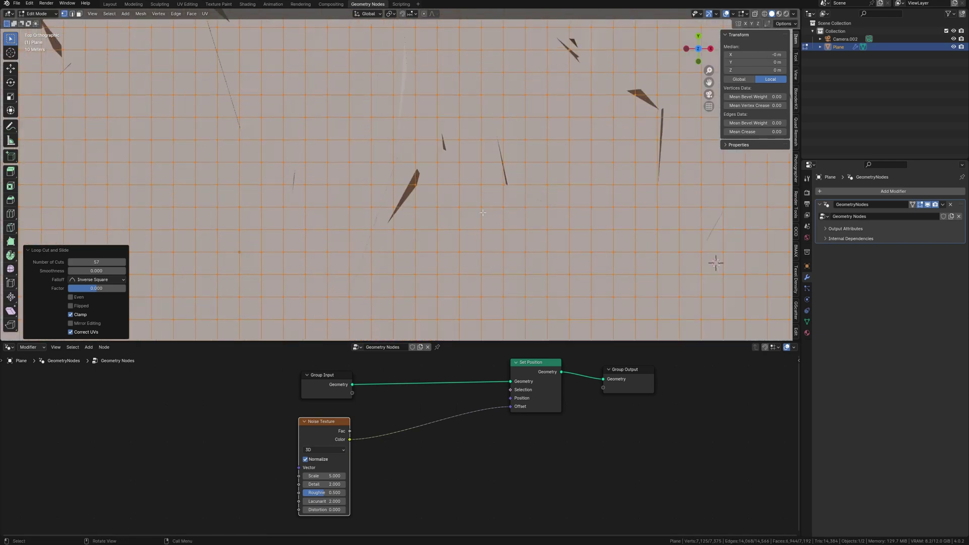
{"action": "scroll", "coordinate": [482, 213], "scroll_direction": "down", "scroll_amount": 6}
{"action": "scroll", "coordinate": [485, 211], "scroll_direction": "down", "scroll_amount": 2}
{"action": "scroll", "coordinate": [473, 195], "scroll_direction": "down", "scroll_amount": 3}
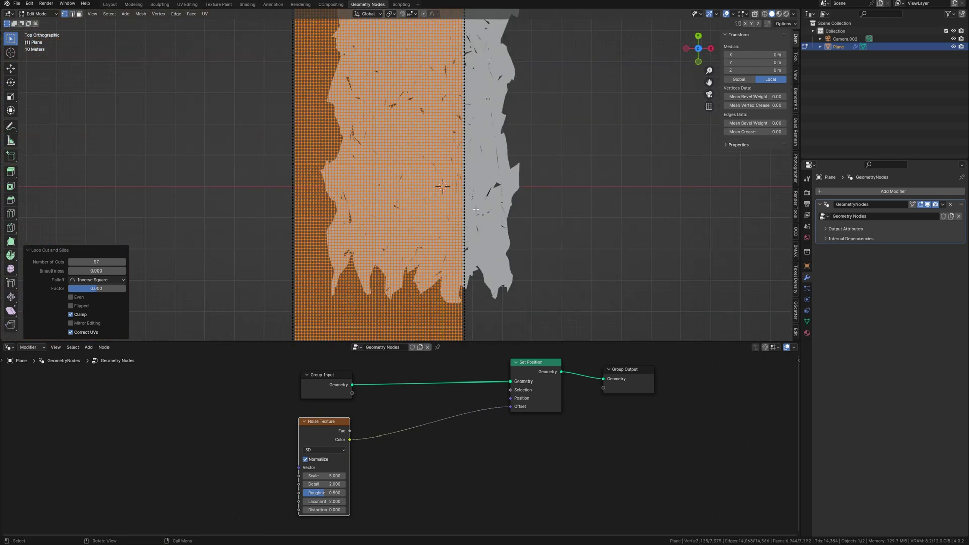
{"action": "key", "text": "Tab"}
{"action": "scroll", "coordinate": [474, 194], "scroll_direction": "down", "scroll_amount": 1}
{"action": "middle_click_drag", "start_coordinate": [474, 194], "coordinate": [382, 183]}
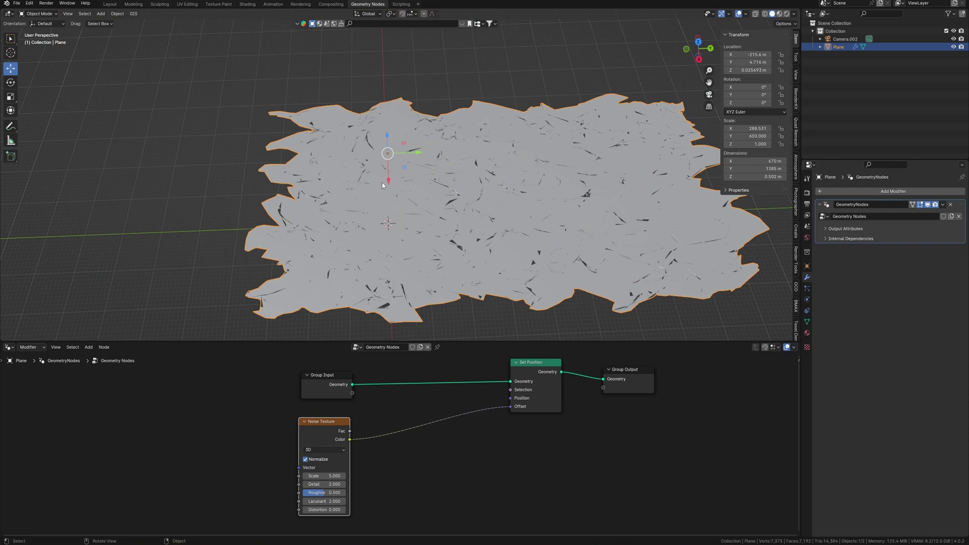
{"action": "scroll", "coordinate": [447, 443], "scroll_direction": "up", "scroll_amount": 2, "text": "ctrl"}
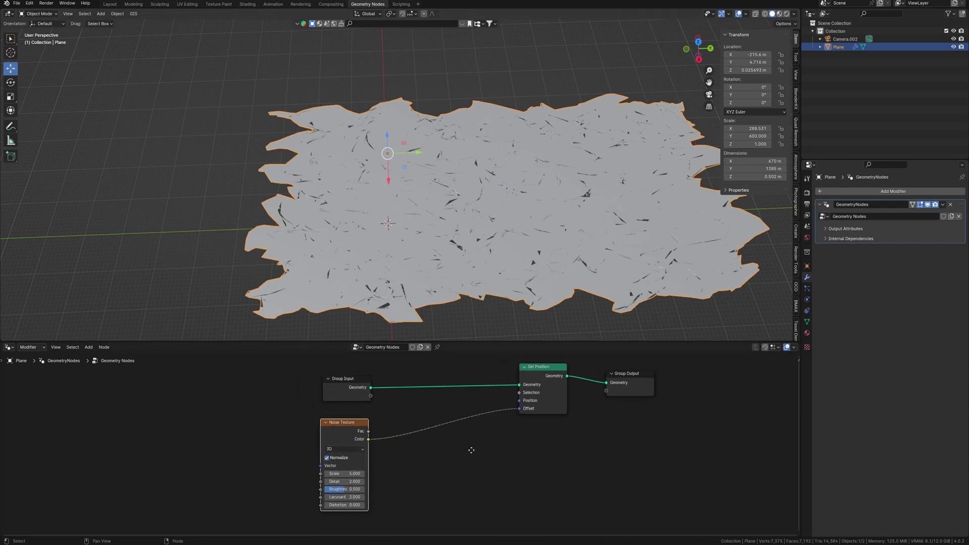
- Disconnect the noise from Offset and add a Combine XYZ node beside it
{"action": "left_click", "coordinate": [374, 398]}
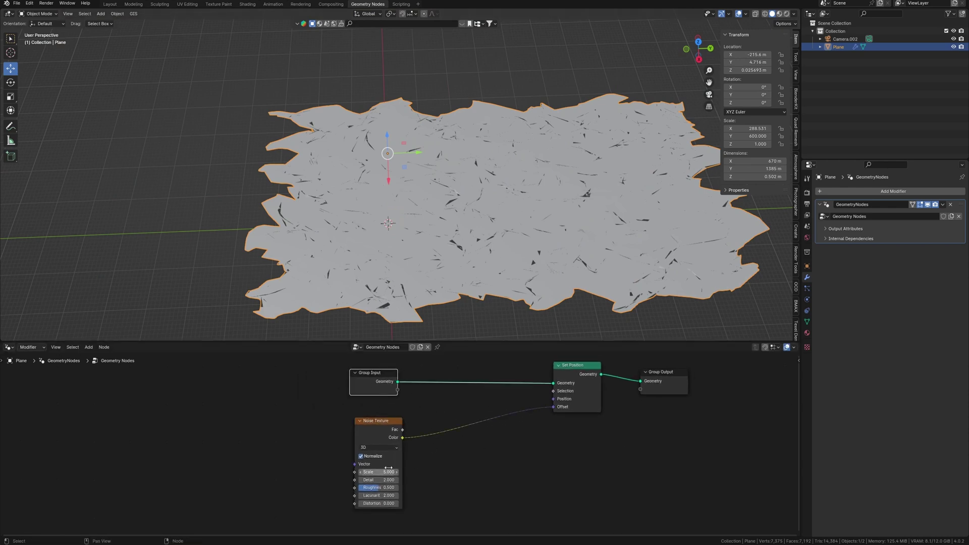
{"action": "left_click_drag", "start_coordinate": [379, 436], "coordinate": [381, 435]}
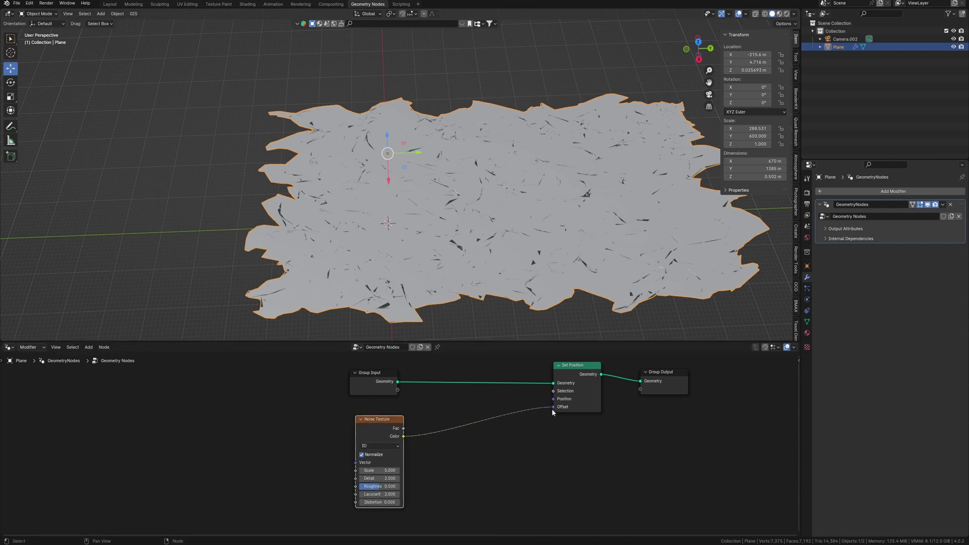
{"action": "left_click_drag", "start_coordinate": [554, 407], "coordinate": [462, 399]}
{"action": "key", "text": "shift+a"}
{"action": "type", "text": "combine"}
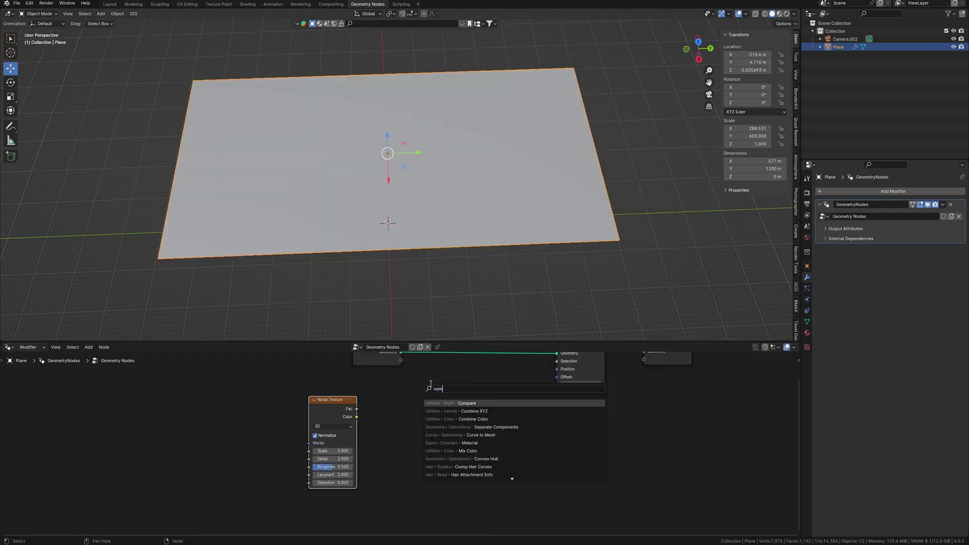
{"action": "key", "text": "Return"}
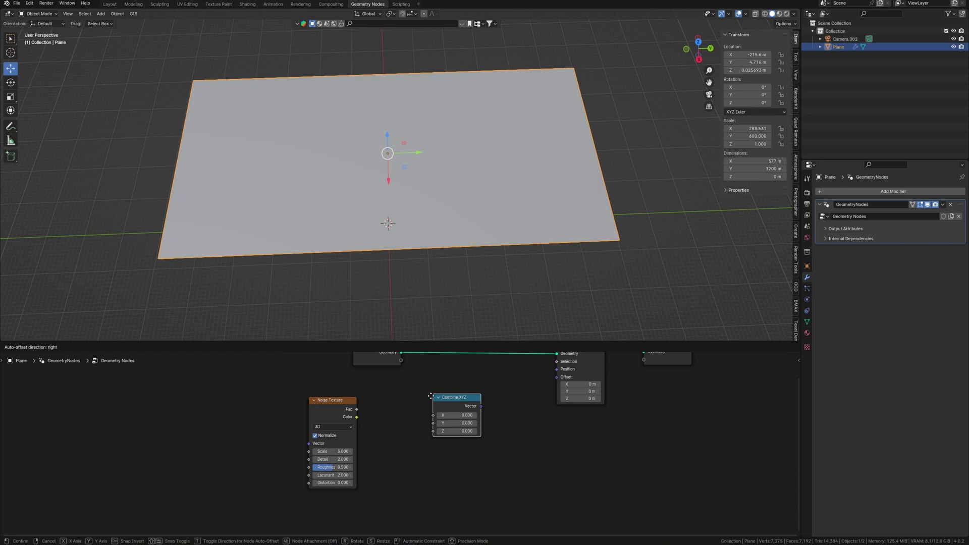
{"action": "left_click", "coordinate": [428, 412]}
- Link noise Color to Combine XYZ Z, and its Vector to the Offset input
{"action": "left_click_drag", "start_coordinate": [356, 418], "coordinate": [382, 396]}
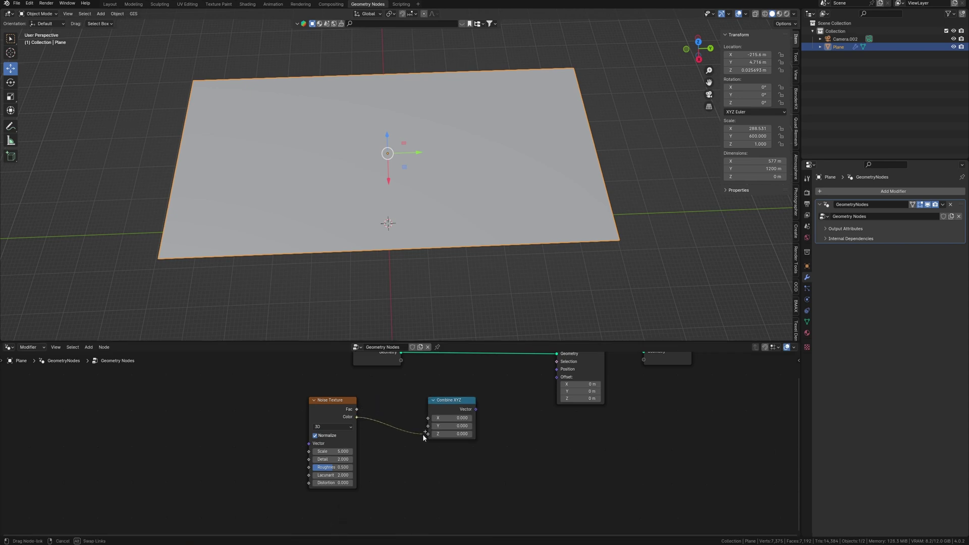
{"action": "left_click_drag", "start_coordinate": [428, 436], "coordinate": [428, 436]}
{"action": "left_click_drag", "start_coordinate": [476, 409], "coordinate": [560, 386]}
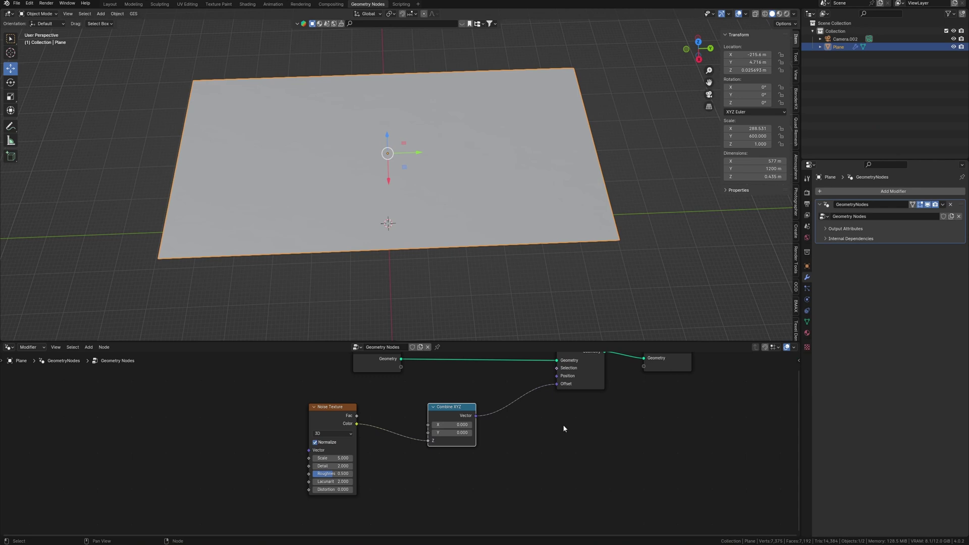
- Insert a Multiply math node on the noise link and set a displacement strength
{"action": "key", "text": "Home"}
{"action": "key", "text": "shift+a"}
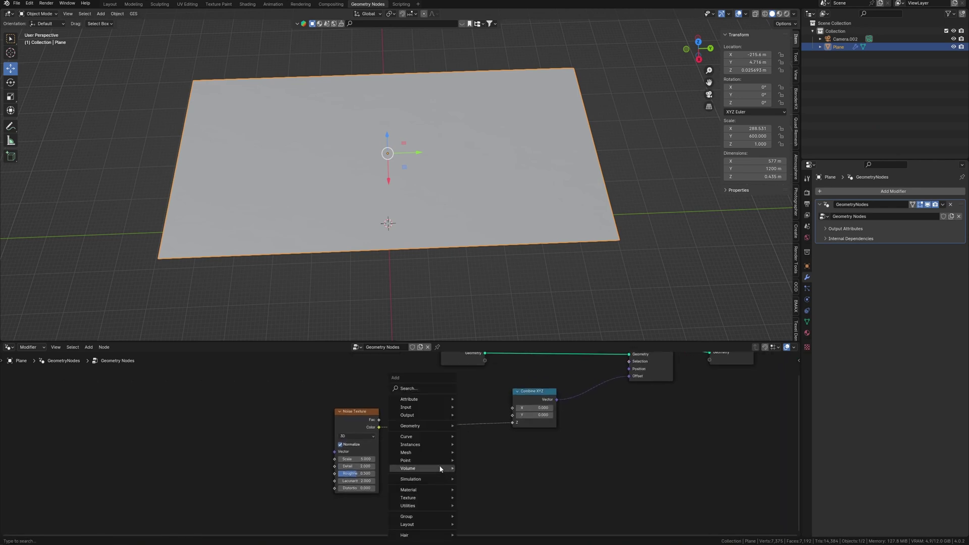
{"action": "left_click", "coordinate": [436, 390]}
{"action": "type", "text": "ma"}
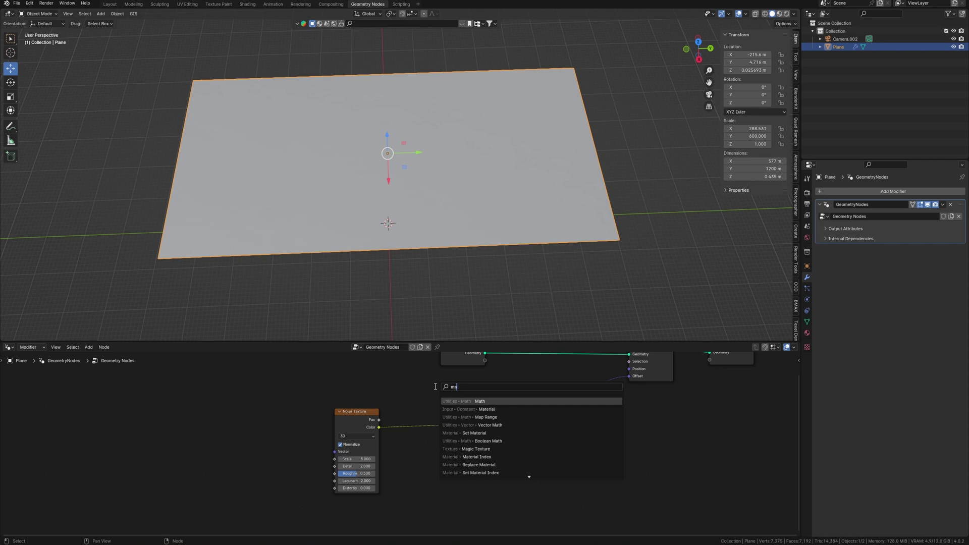
{"action": "key", "text": "Return"}
{"action": "left_click", "coordinate": [485, 414]}
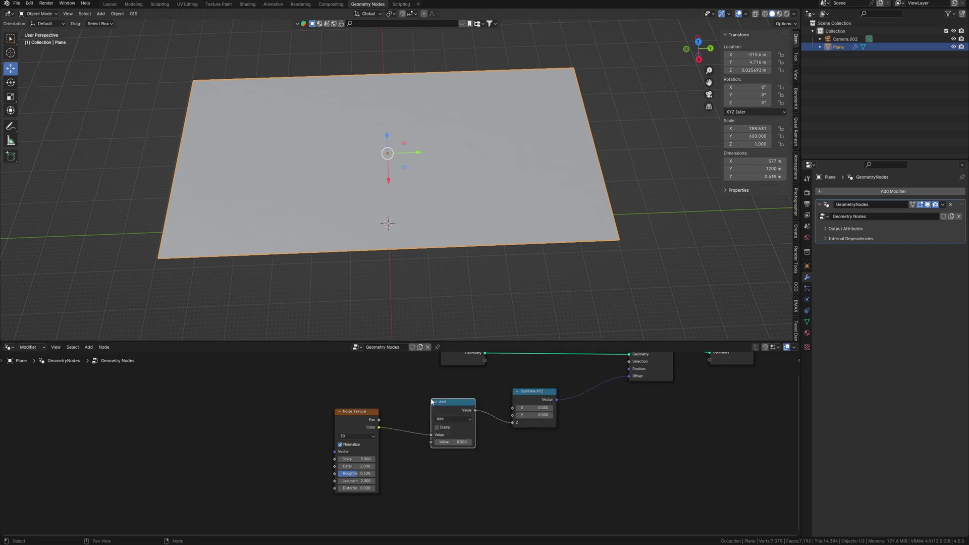
{"action": "left_click", "coordinate": [453, 419]}
{"action": "left_click", "coordinate": [448, 451]}
{"action": "left_click_drag", "start_coordinate": [368, 451], "coordinate": [358, 458]}
{"action": "left_click", "coordinate": [464, 441]}
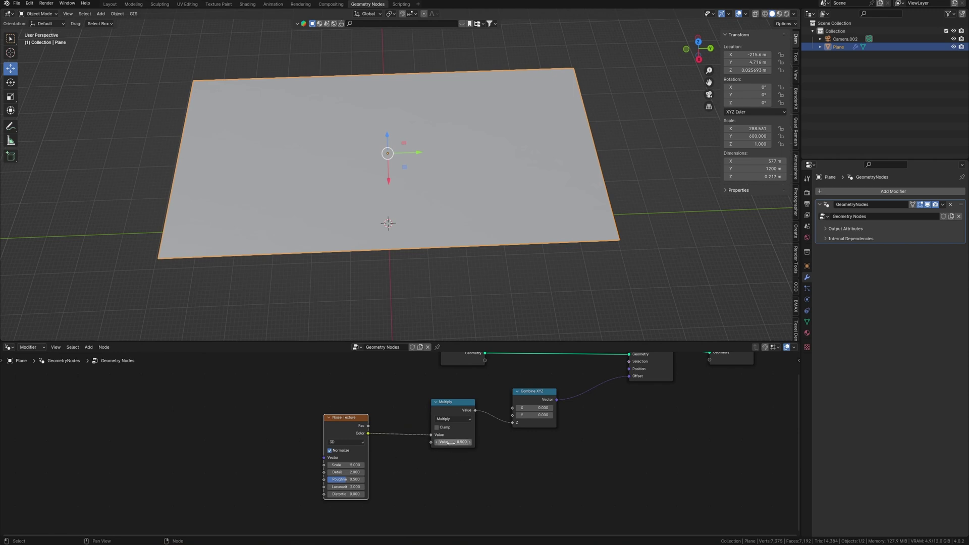
{"action": "type", "text": "20"}
{"action": "key", "text": "Return"}
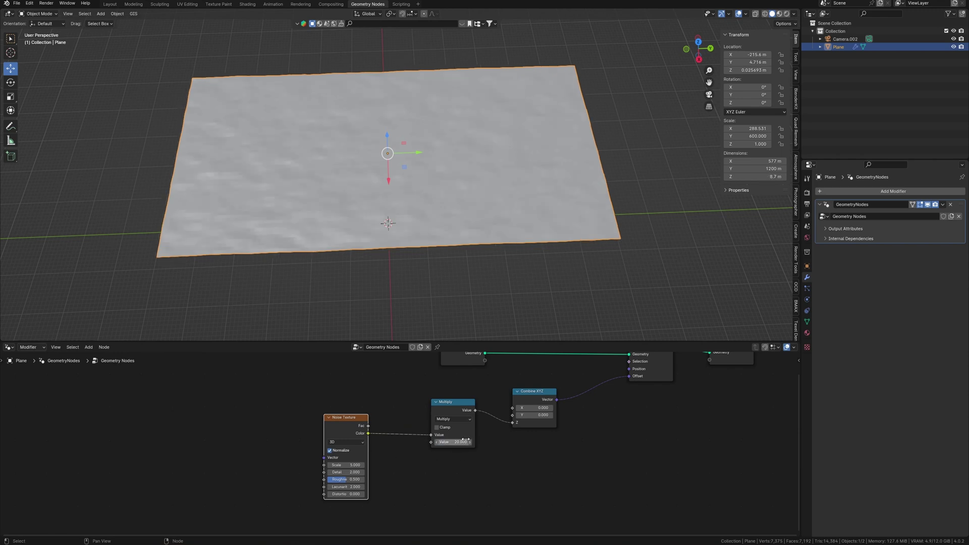
- Raise Multiply to 30, disable Normalize, set Detail to 6.9 and lower Roughness
{"action": "mouse_move", "coordinate": [526, 168]}
{"action": "middle_mouse_down"}
{"action": "mouse_move", "coordinate": [508, 180]}
{"action": "mouse_move", "coordinate": [565, 212]}
{"action": "middle_mouse_up"}
{"action": "scroll", "coordinate": [547, 169], "scroll_direction": "up", "scroll_amount": 3}
{"action": "left_click", "coordinate": [458, 442]}
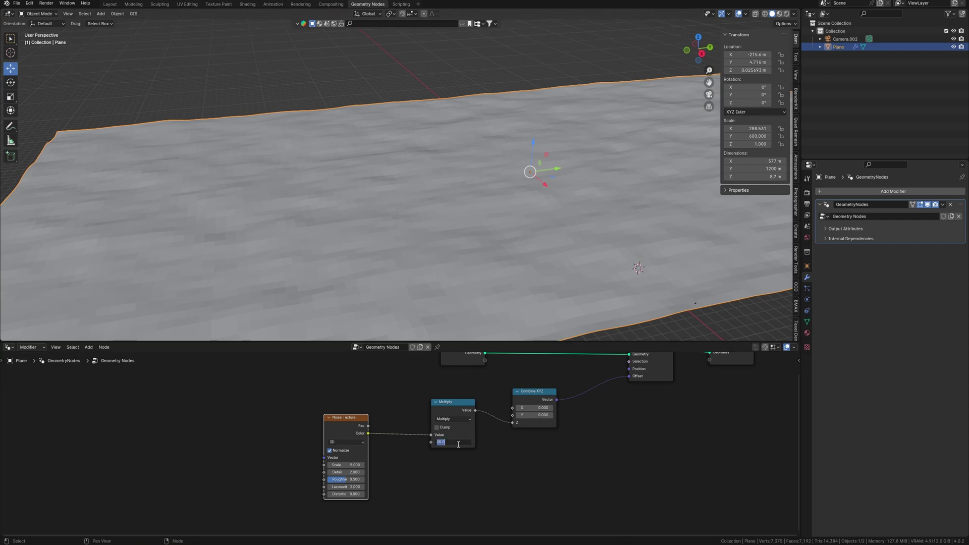
{"action": "type", "text": "50"}
{"action": "key", "text": "Return"}
{"action": "scroll", "coordinate": [281, 450], "scroll_direction": "up", "scroll_amount": 2}
{"action": "left_click", "coordinate": [346, 451]}
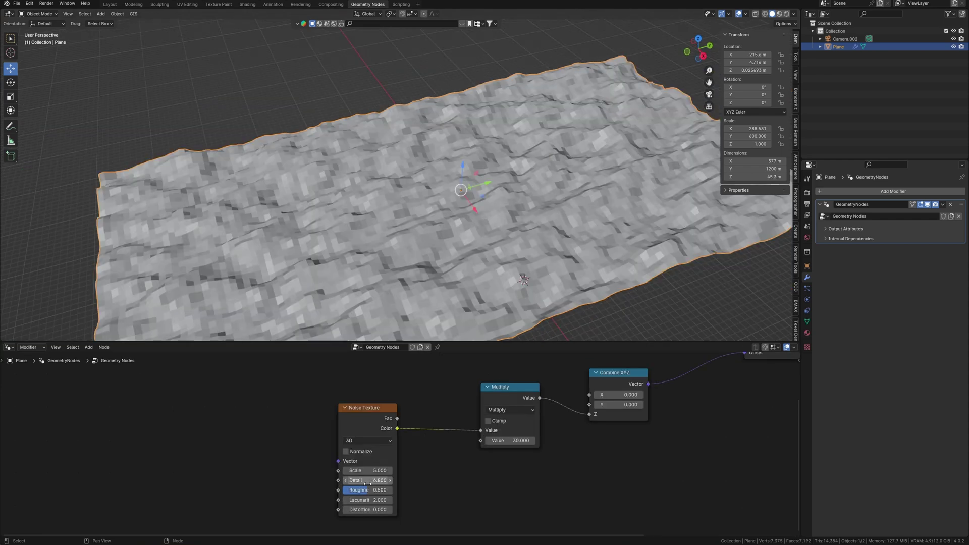
{"action": "left_click_drag", "start_coordinate": [389, 480], "coordinate": [356, 480]}
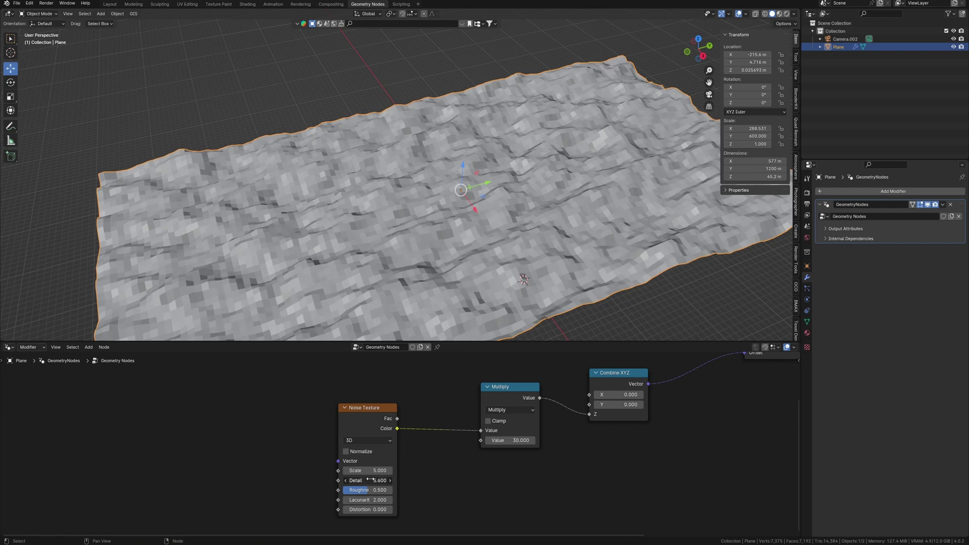
{"action": "middle_click_drag", "start_coordinate": [399, 421], "coordinate": [438, 407]}
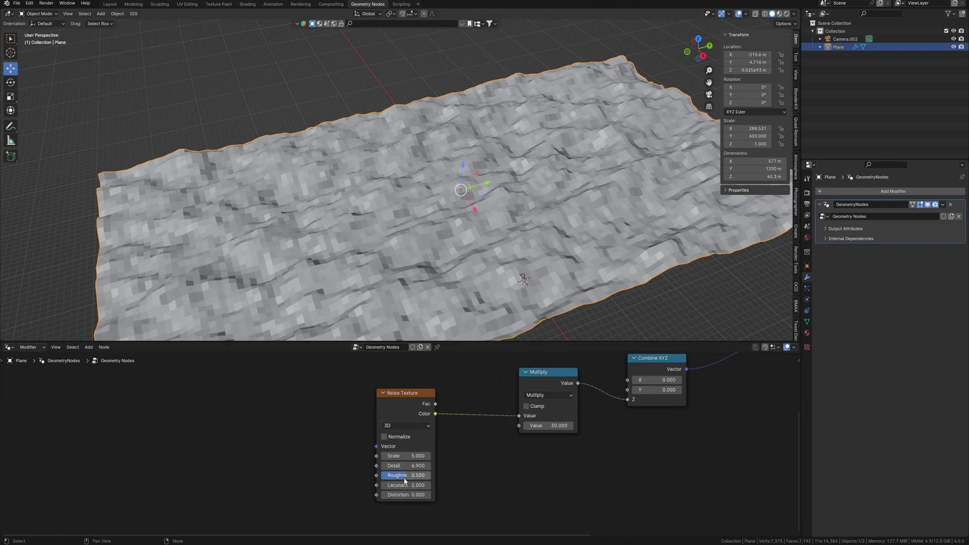
{"action": "mouse_move", "coordinate": [422, 474]}
{"action": "left_mouse_down"}
{"action": "mouse_move", "coordinate": [405, 476]}
{"action": "mouse_move", "coordinate": [415, 483]}
{"action": "left_mouse_up"}
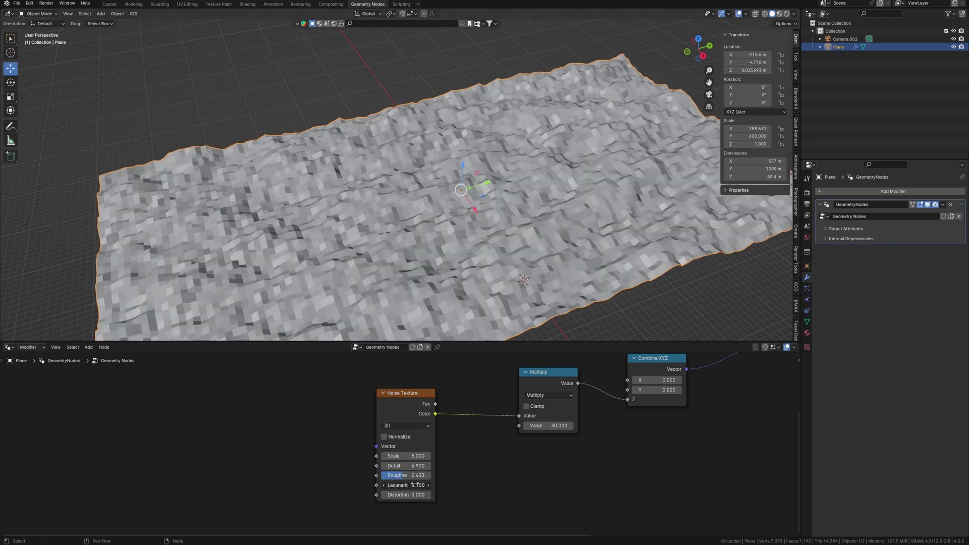
- Insert a Subdivide Mesh node into the incoming geometry link at level 2
{"action": "middle_click_drag", "start_coordinate": [415, 483], "coordinate": [408, 465]}
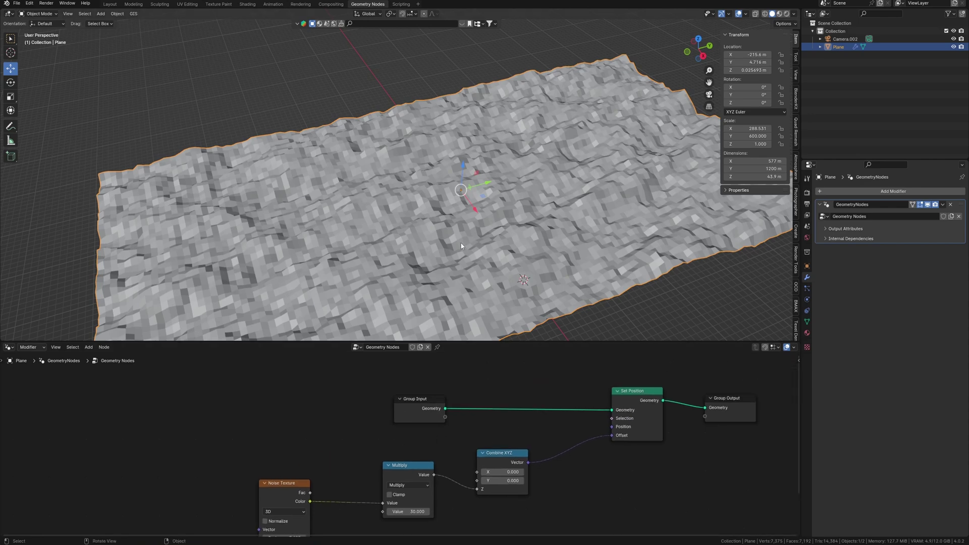
{"action": "middle_click_drag", "start_coordinate": [479, 298], "coordinate": [485, 310]}
{"action": "key", "text": "shift+a"}
{"action": "type", "text": "su"}
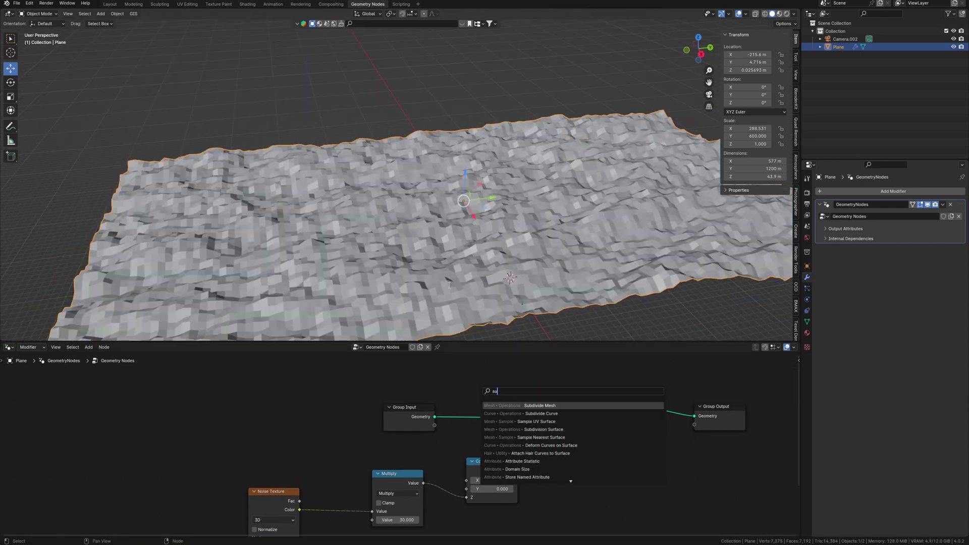
{"action": "key", "text": "Return"}
{"action": "left_click", "coordinate": [581, 465]}
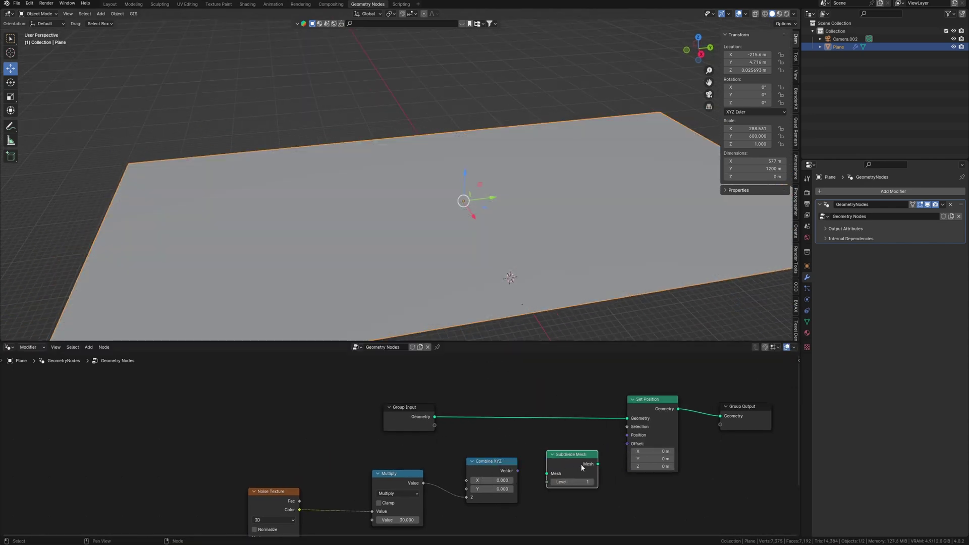
{"action": "mouse_move", "coordinate": [517, 470]}
{"action": "left_mouse_down"}
{"action": "mouse_move", "coordinate": [628, 443]}
{"action": "mouse_move", "coordinate": [519, 417]}
{"action": "left_mouse_up"}
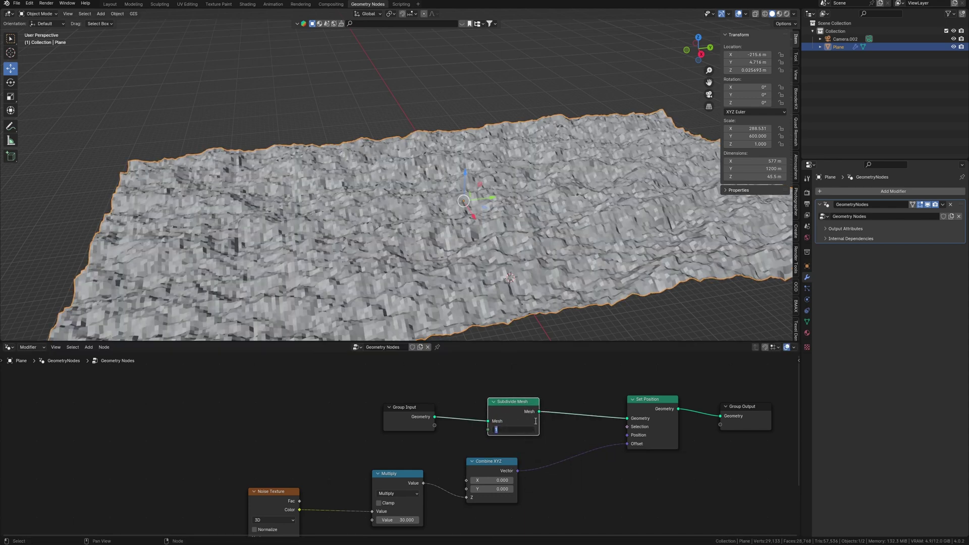
{"action": "type", "text": "2"}
{"action": "key", "text": "Return"}
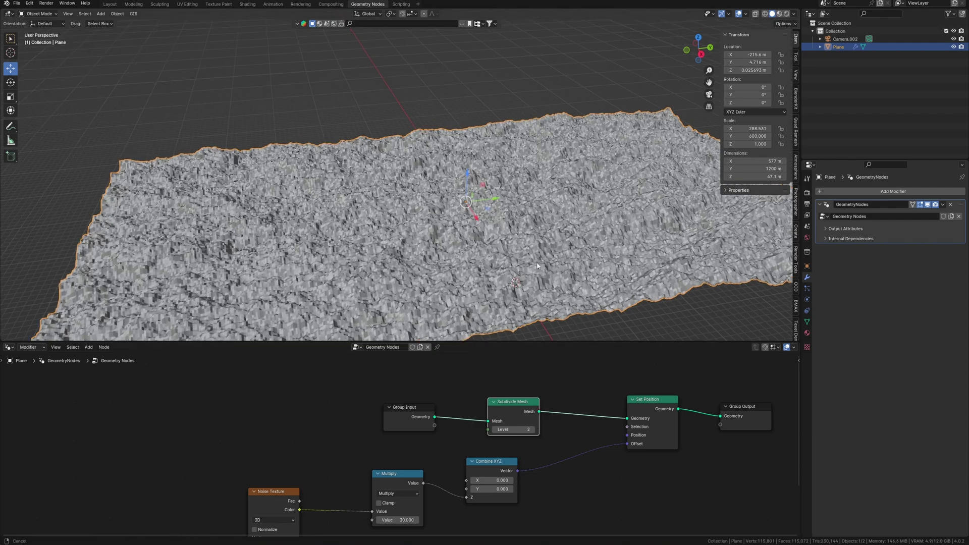
- Raise the Subdivide Mesh level to 4 and inspect the denser terrain
{"action": "mouse_move", "coordinate": [552, 289]}
{"action": "middle_mouse_down"}
{"action": "mouse_move", "coordinate": [553, 225]}
{"action": "mouse_move", "coordinate": [544, 237]}
{"action": "middle_mouse_up"}
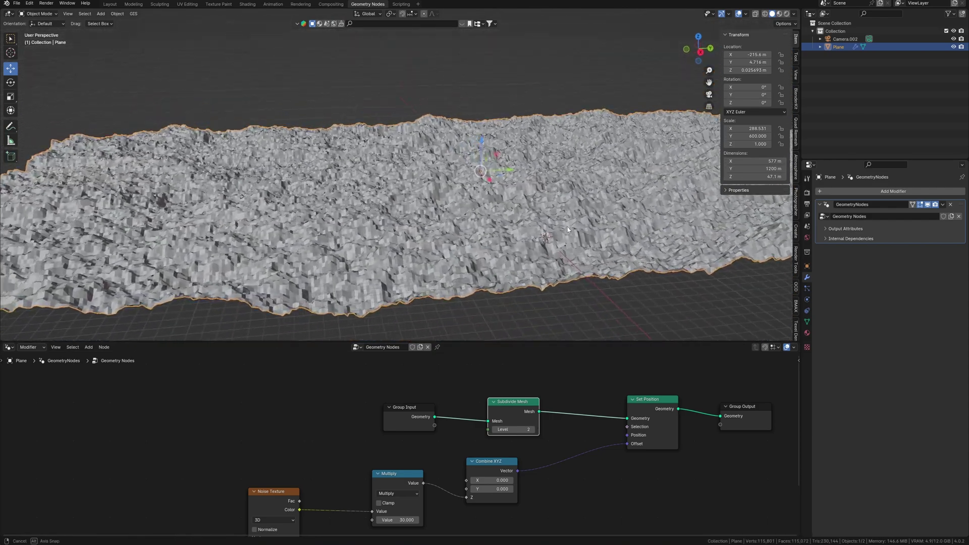
{"action": "middle_click_drag", "start_coordinate": [567, 226], "coordinate": [557, 269]}
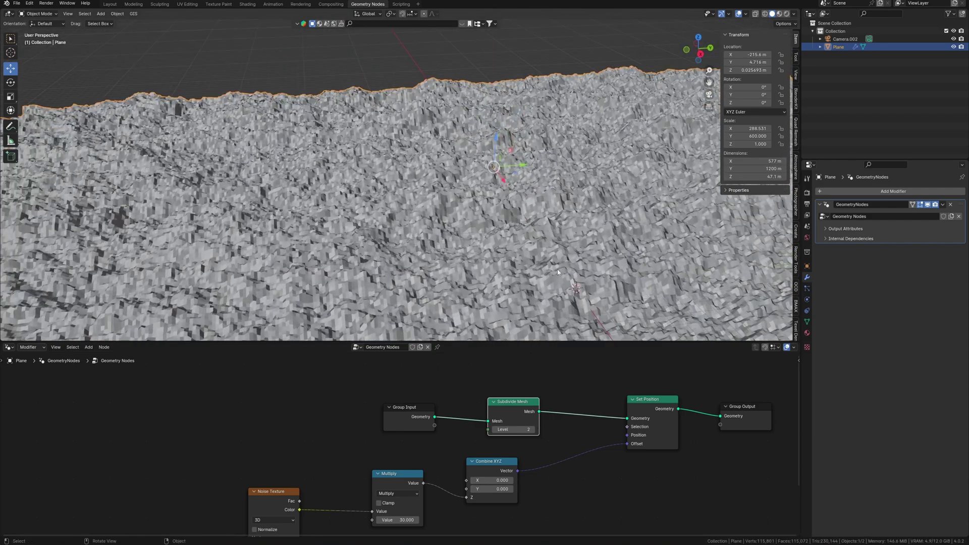
{"action": "left_click_drag", "start_coordinate": [514, 421], "coordinate": [488, 420]}
{"action": "double_click", "coordinate": [502, 426]}
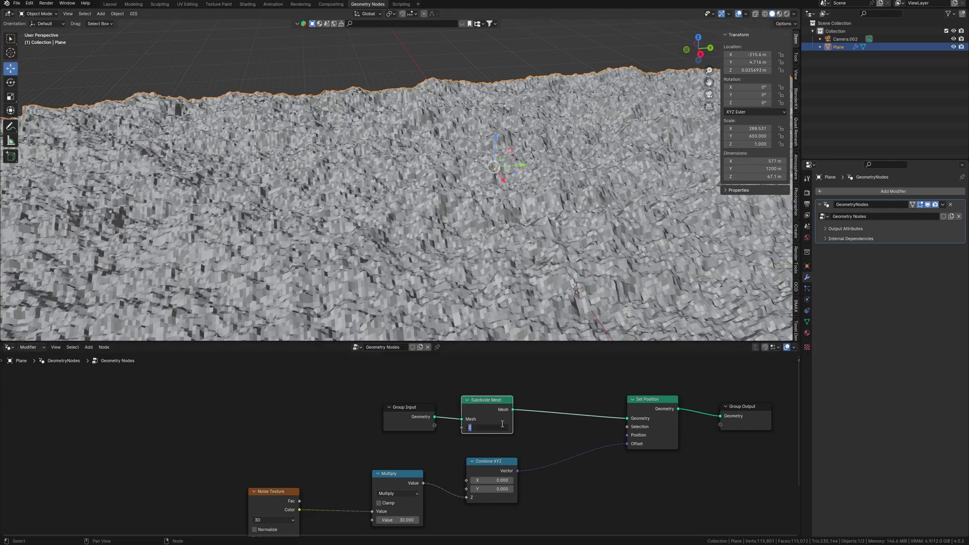
{"action": "type", "text": "4"}
{"action": "key", "text": "Return"}
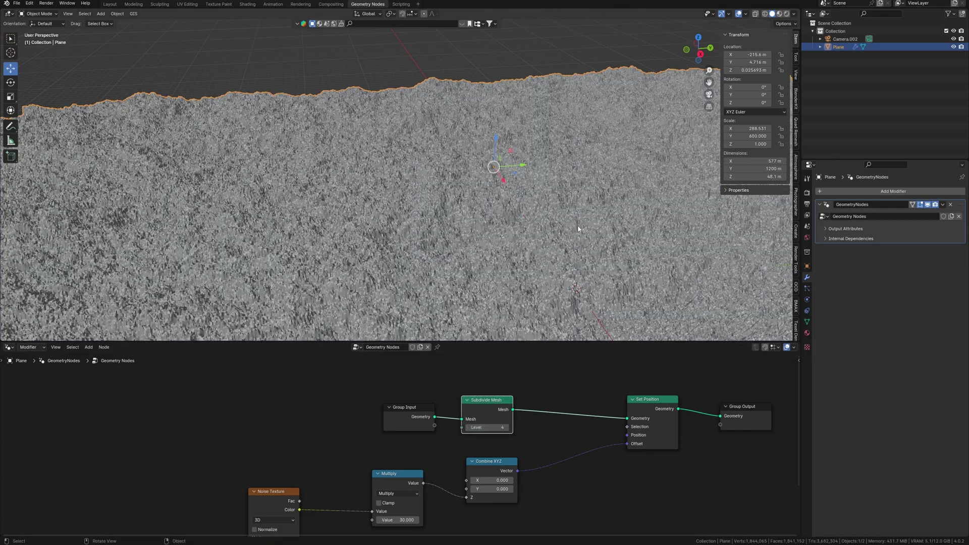
{"action": "mouse_move", "coordinate": [580, 223]}
{"action": "middle_mouse_down"}
{"action": "mouse_move", "coordinate": [569, 237]}
{"action": "mouse_move", "coordinate": [563, 221]}
{"action": "middle_mouse_up"}
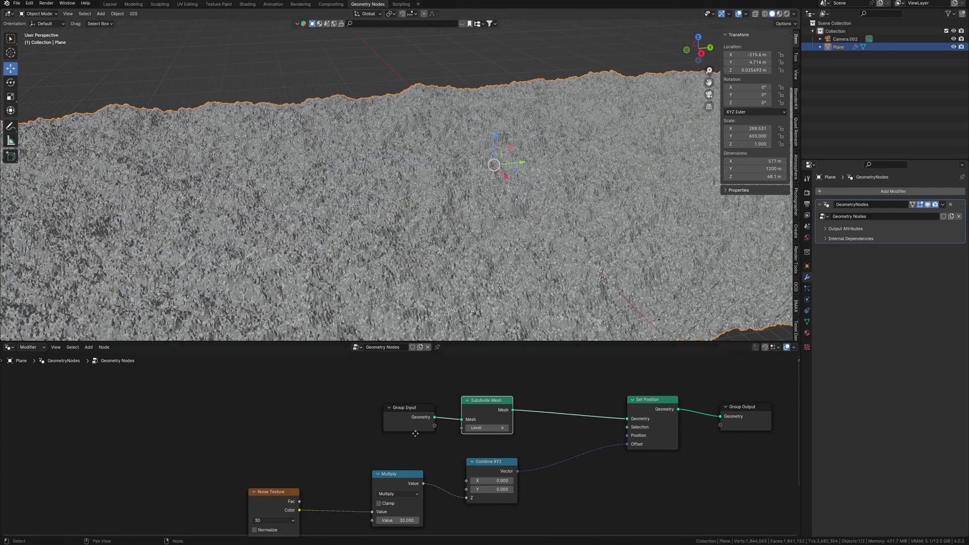
{"action": "middle_click_drag", "start_coordinate": [541, 353], "coordinate": [464, 458]}
{"action": "scroll", "coordinate": [537, 448], "scroll_direction": "down", "scroll_amount": 2, "text": "ctrl"}
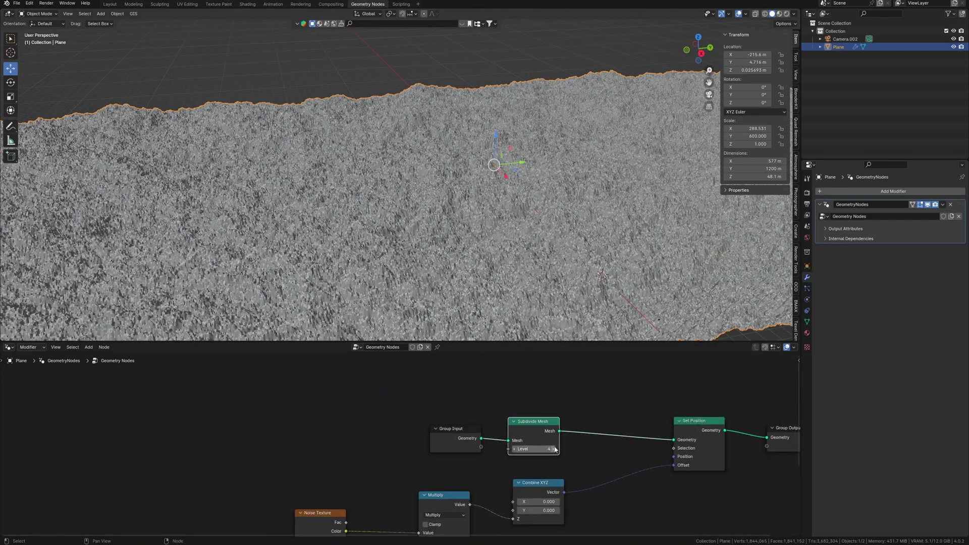
{"action": "scroll", "coordinate": [404, 460], "scroll_direction": "up", "scroll_amount": 2}
{"action": "scroll", "coordinate": [405, 461], "scroll_direction": "down", "scroll_amount": 1}
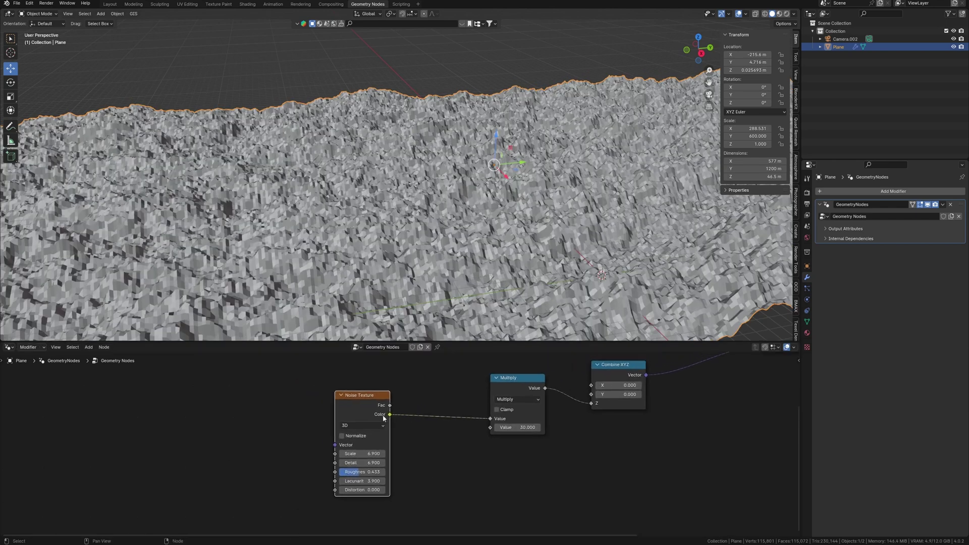
- Add an RGB Curves node between noise and Multiply, with a new point raising the terrain
{"action": "key", "text": "shift+a"}
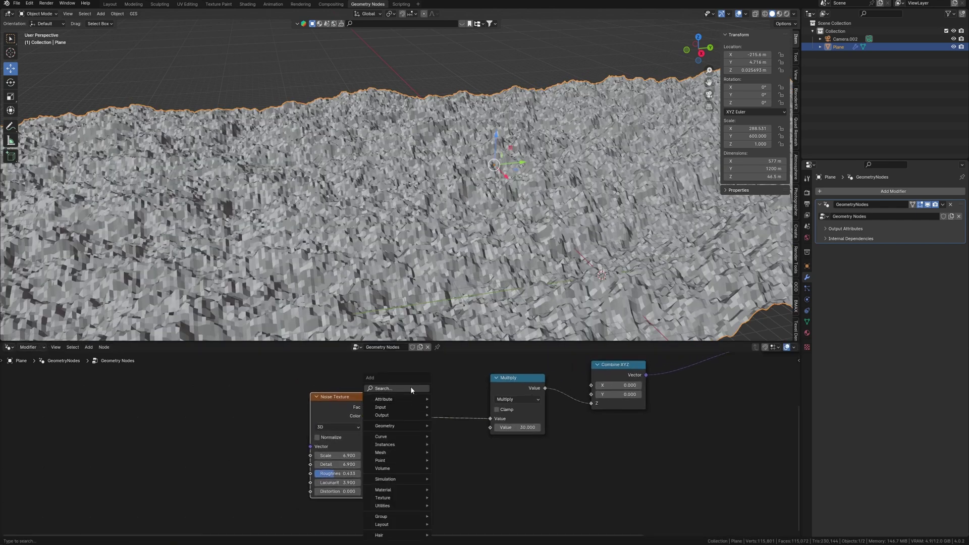
{"action": "type", "text": "rg"}
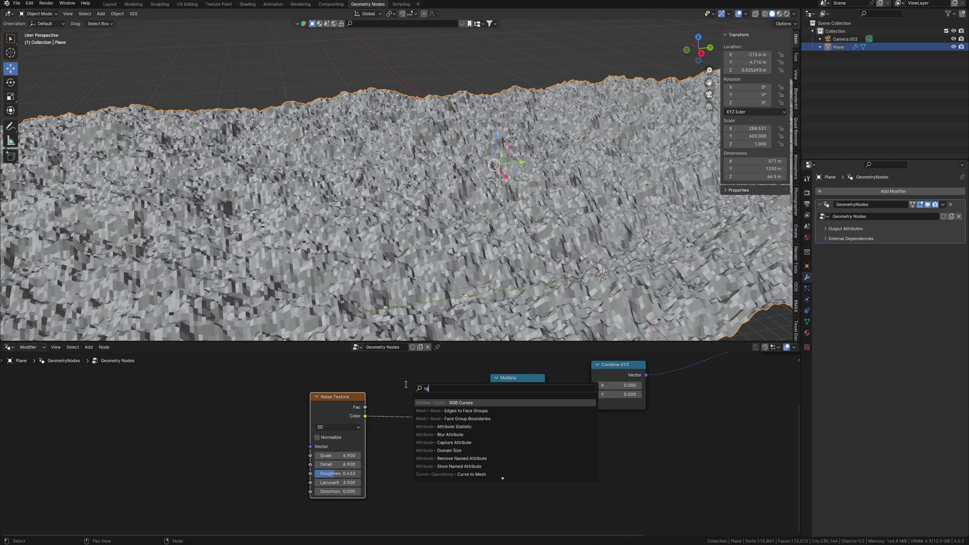
{"action": "key", "text": "Return"}
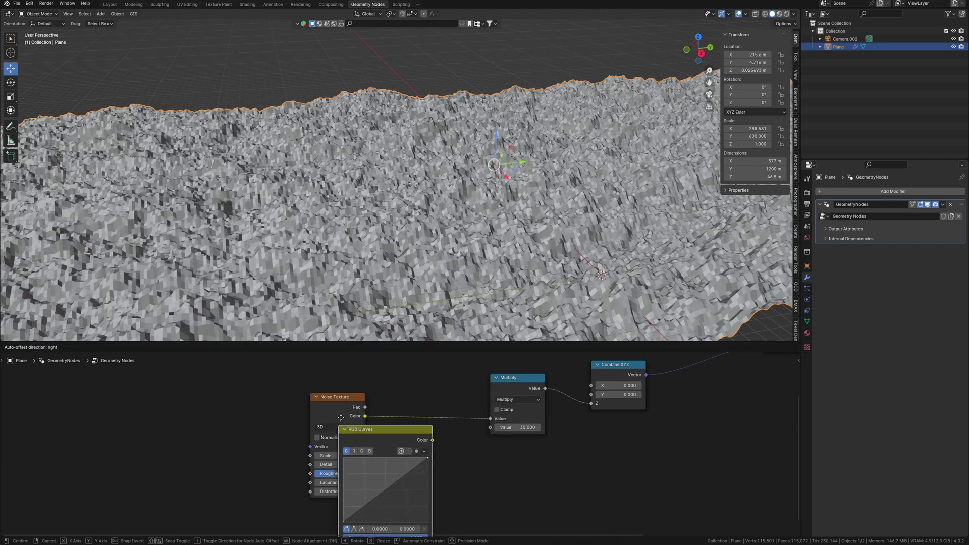
{"action": "left_click", "coordinate": [461, 436]}
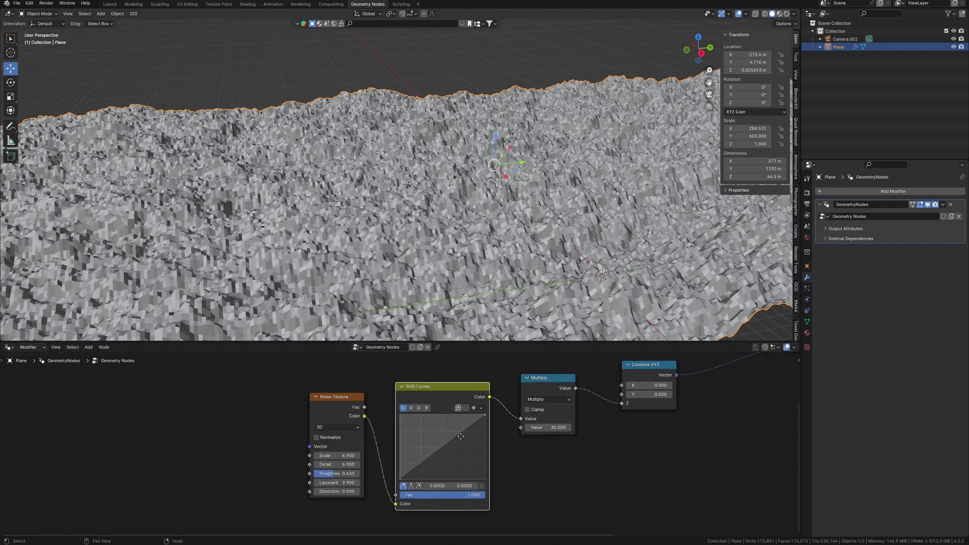
{"action": "middle_click_drag", "start_coordinate": [460, 436], "coordinate": [423, 430]}
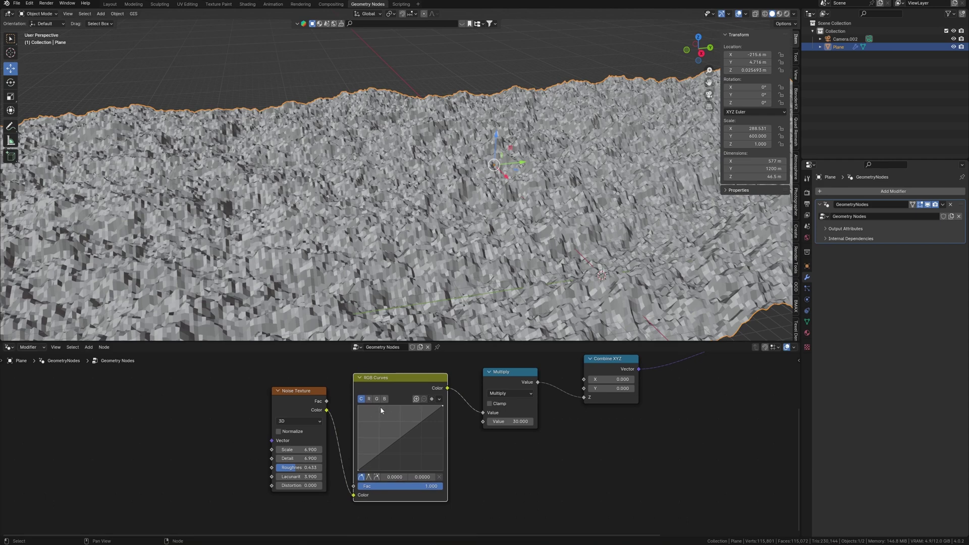
{"action": "left_click", "coordinate": [421, 424]}
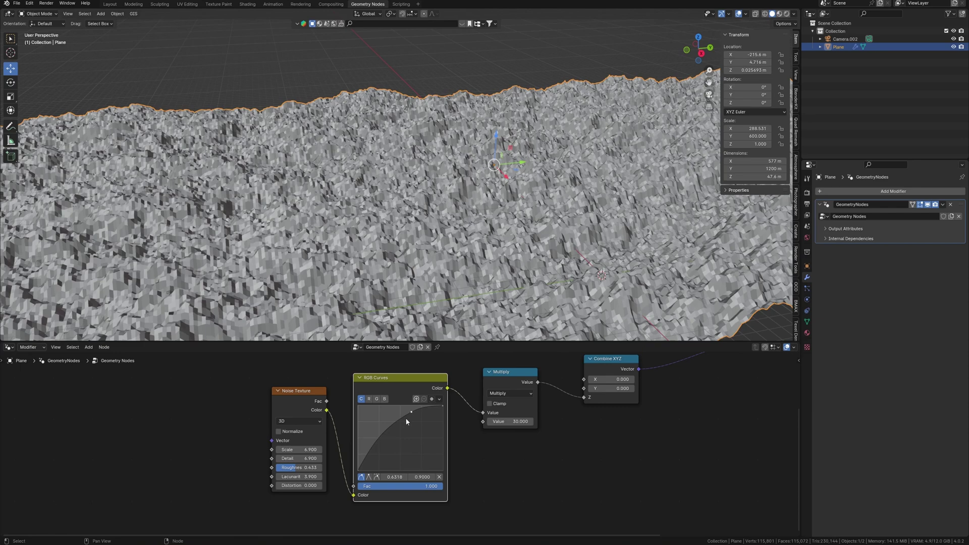
{"action": "left_click_drag", "start_coordinate": [413, 419], "coordinate": [390, 434]}
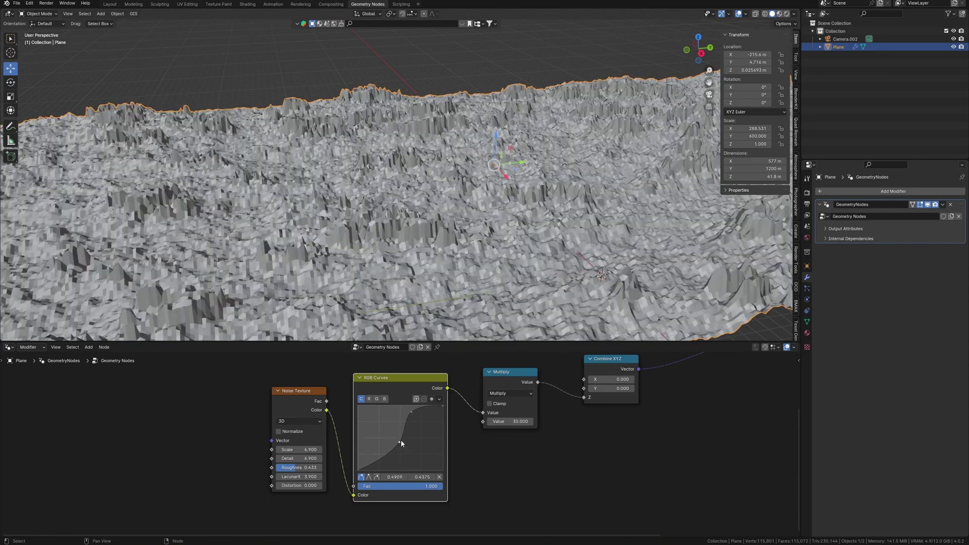
{"action": "left_click_drag", "start_coordinate": [399, 450], "coordinate": [400, 449]}
- In camera view, adjust the curve points to reshape the terrain heights
{"action": "mouse_move", "coordinate": [439, 318]}
{"action": "middle_mouse_down"}
{"action": "mouse_move", "coordinate": [483, 297]}
{"action": "mouse_move", "coordinate": [497, 223]}
{"action": "middle_mouse_up"}
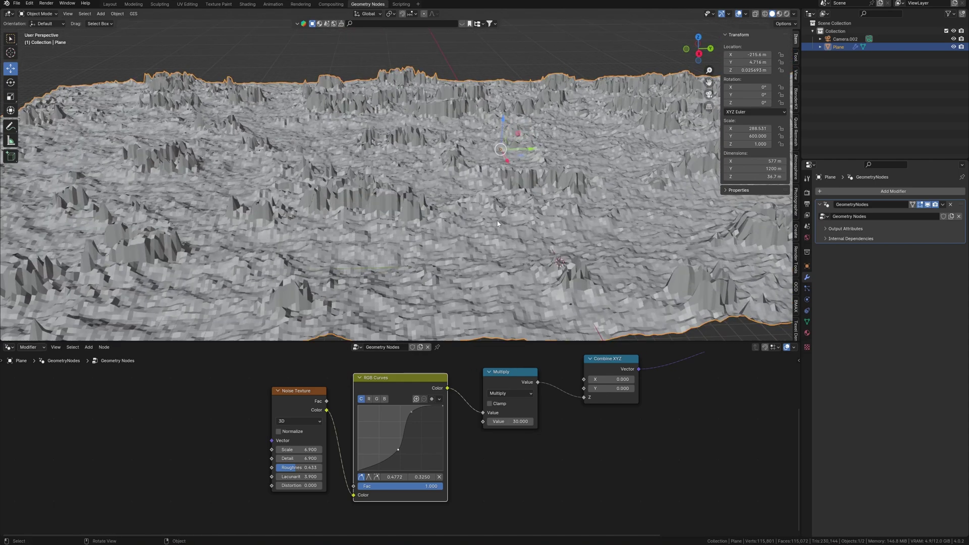
{"action": "key", "text": "KP_0"}
{"action": "scroll", "coordinate": [498, 223], "scroll_direction": "up", "scroll_amount": 3}
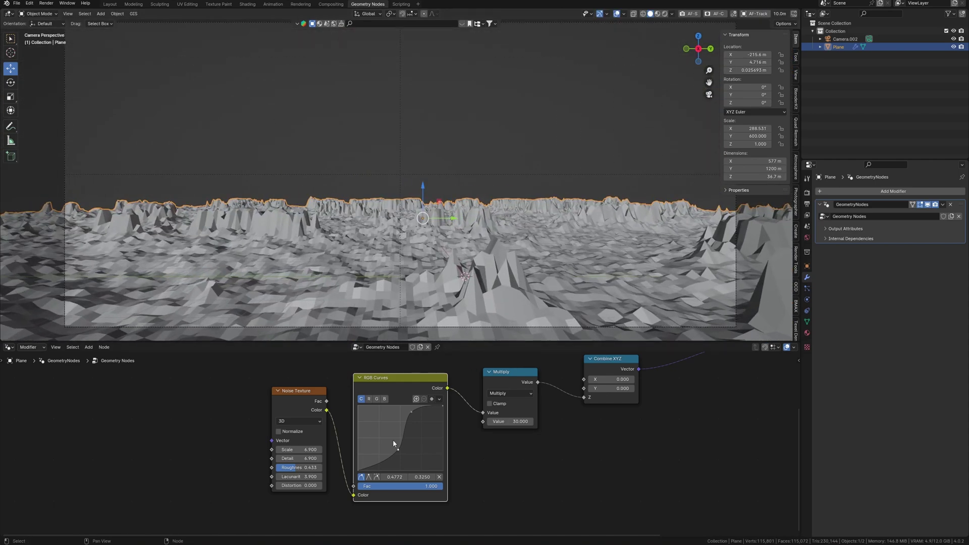
{"action": "mouse_move", "coordinate": [397, 449]}
{"action": "left_mouse_down"}
{"action": "mouse_move", "coordinate": [426, 416]}
{"action": "mouse_move", "coordinate": [415, 422]}
{"action": "left_mouse_up"}
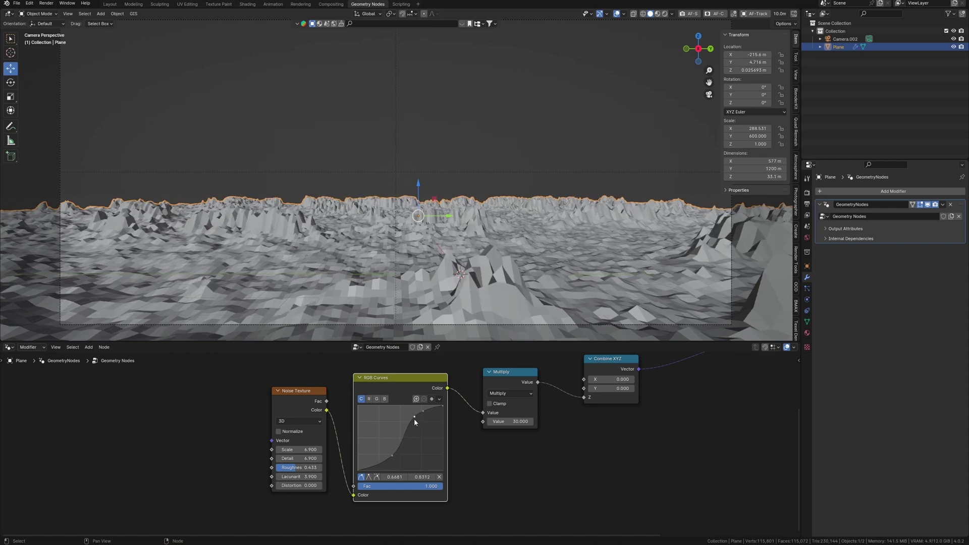
{"action": "mouse_move", "coordinate": [393, 457]}
{"action": "left_mouse_down"}
{"action": "mouse_move", "coordinate": [408, 459]}
{"action": "mouse_move", "coordinate": [400, 456]}
{"action": "left_mouse_up"}
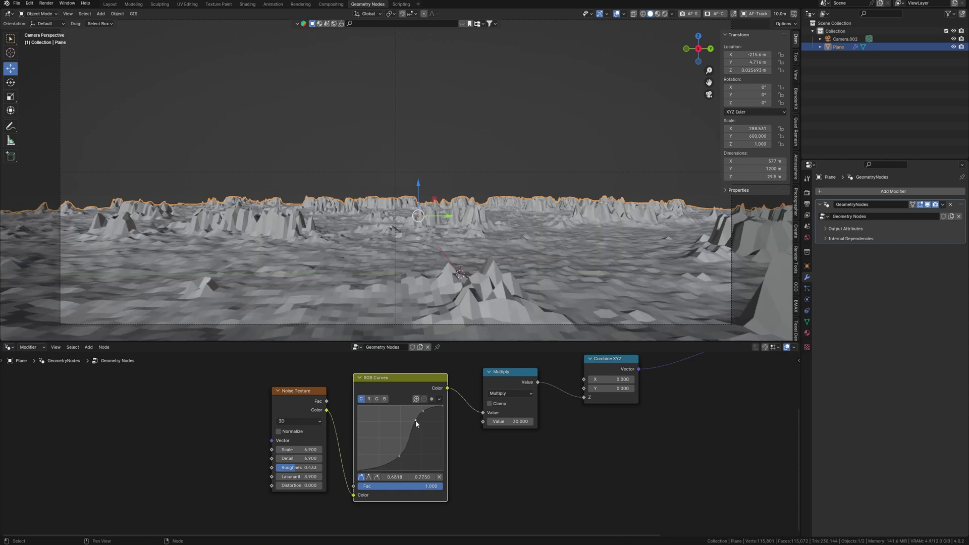
{"action": "left_click_drag", "start_coordinate": [416, 424], "coordinate": [419, 416]}
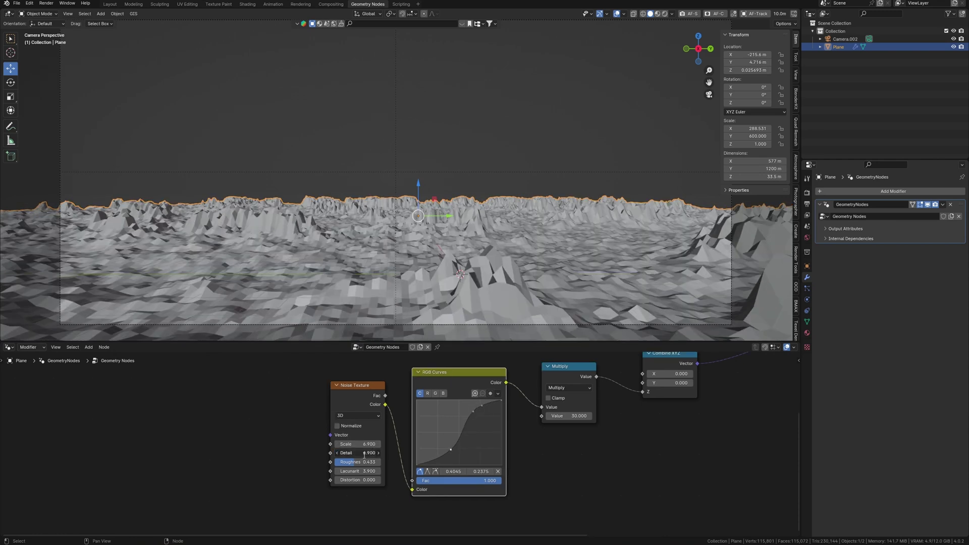
- Lower the Noise Texture Detail value to smooth the terrain
{"action": "left_click", "coordinate": [365, 453]}
{"action": "type", "text": "0.013"}
{"action": "key", "text": "Return"}
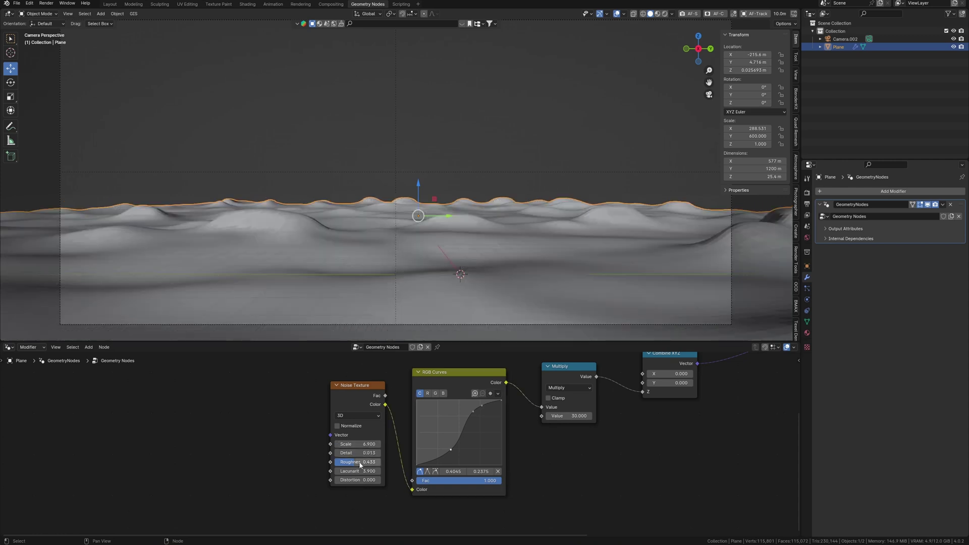
{"action": "key", "text": "ctrl+z"}
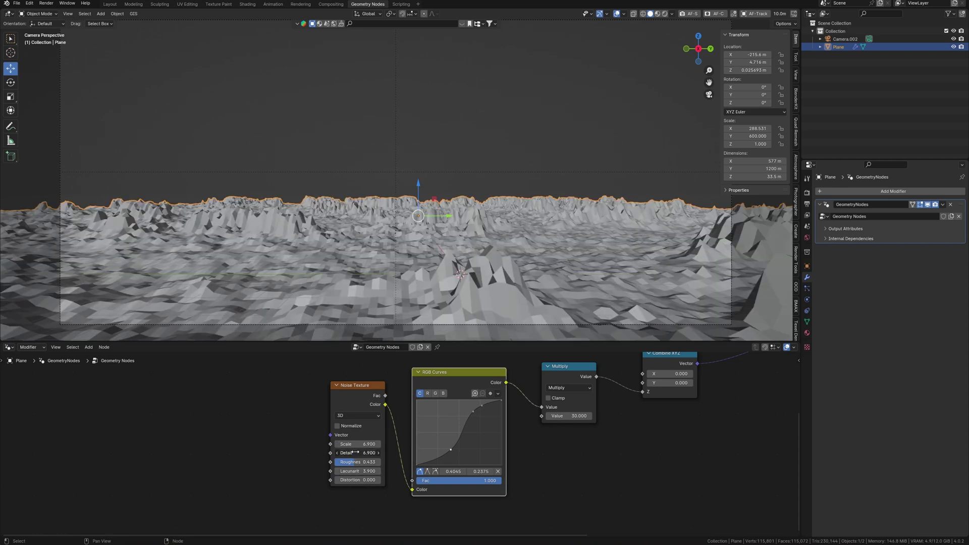
{"action": "left_click_drag", "start_coordinate": [338, 453], "coordinate": [325, 453]}
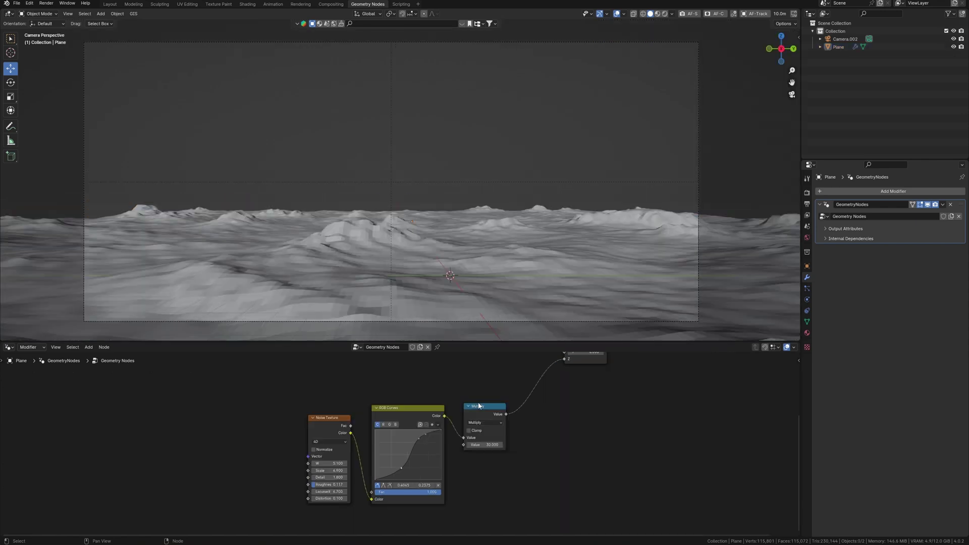
- Frame the Noise Texture, RGB Curves and Multiply nodes together and move the frame aside
{"action": "left_click_drag", "start_coordinate": [468, 415], "coordinate": [469, 414]}
{"action": "left_click", "coordinate": [467, 415]}
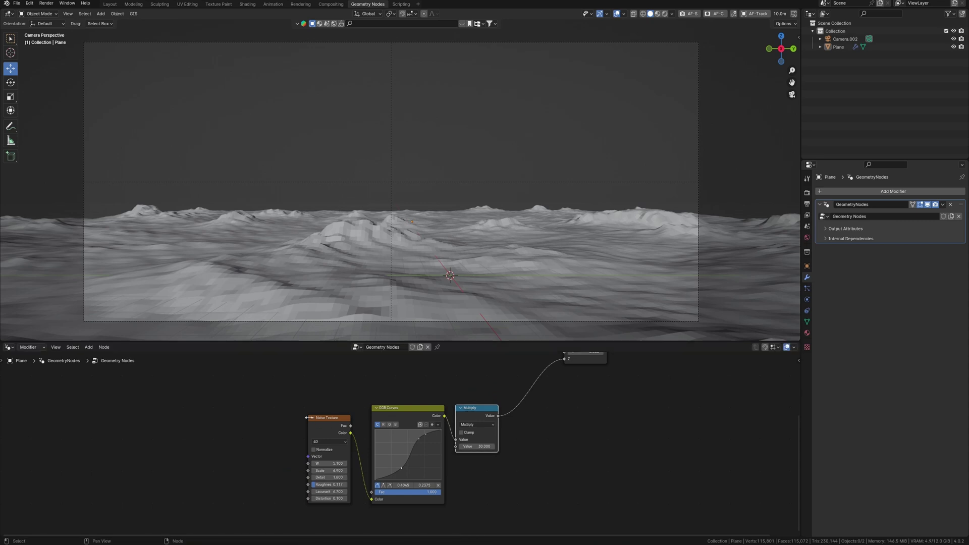
{"action": "left_click_drag", "start_coordinate": [268, 391], "coordinate": [511, 453]}
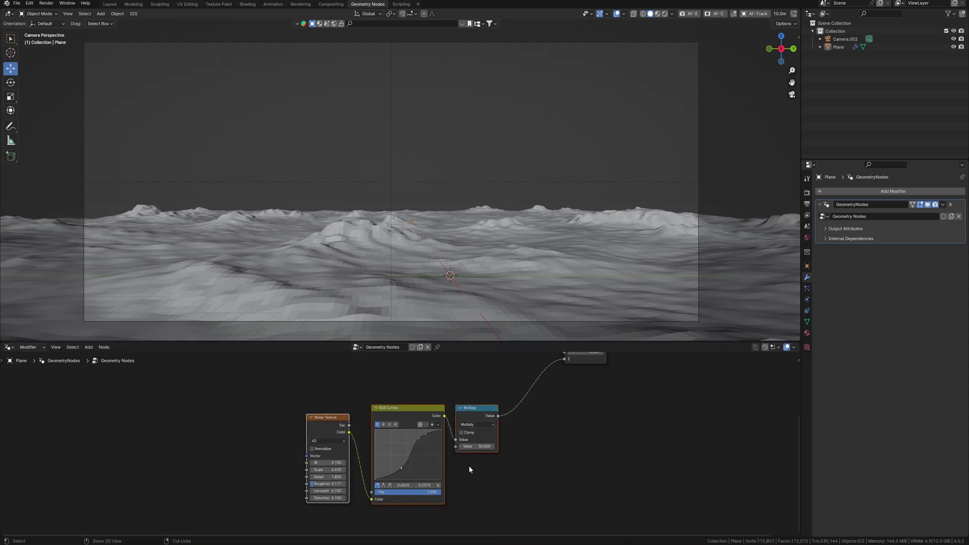
{"action": "key", "text": "ctrl+j"}
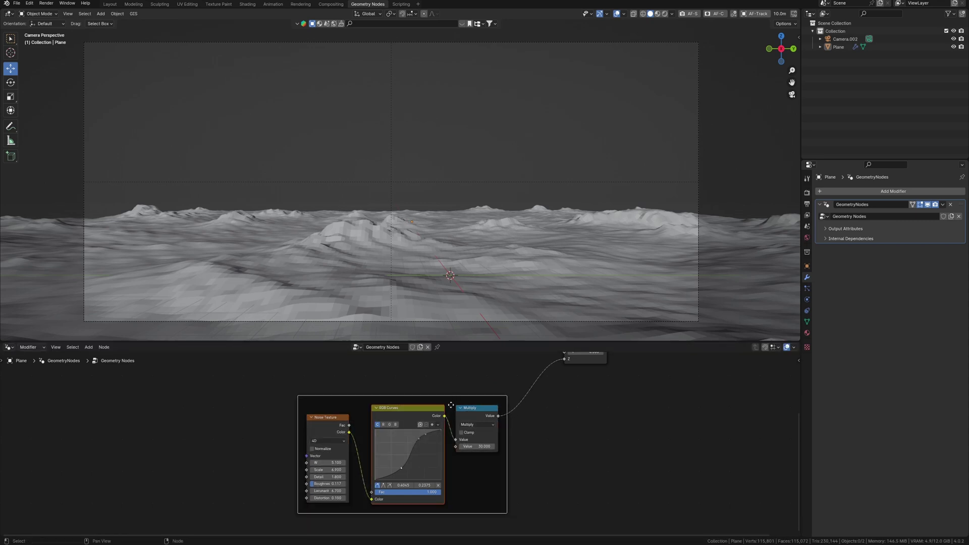
{"action": "left_click_drag", "start_coordinate": [455, 409], "coordinate": [373, 407]}
{"action": "left_click", "coordinate": [373, 408]}
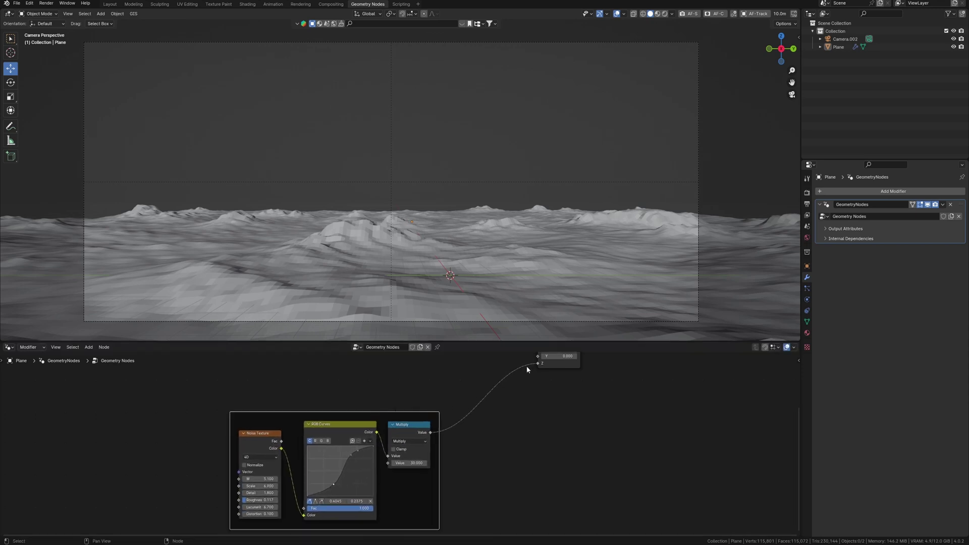
{"action": "scroll", "coordinate": [458, 396], "scroll_direction": "up", "scroll_amount": 3, "text": "shift"}
- Route Musgrave Texture Height through a duplicated, unframed Multiply into the Z input
{"action": "left_click", "coordinate": [366, 395]}
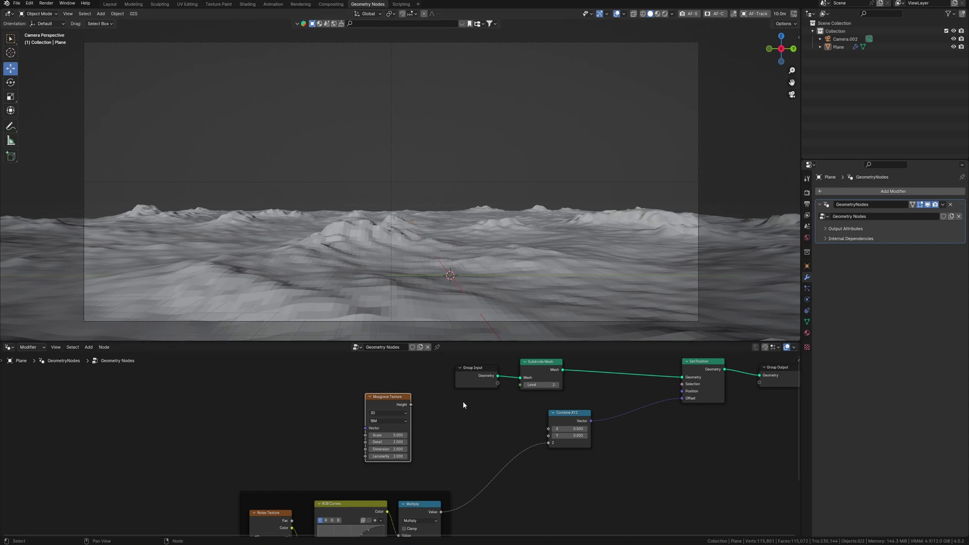
{"action": "left_click_drag", "start_coordinate": [550, 444], "coordinate": [493, 472]}
{"action": "left_click_drag", "start_coordinate": [411, 405], "coordinate": [550, 442]}
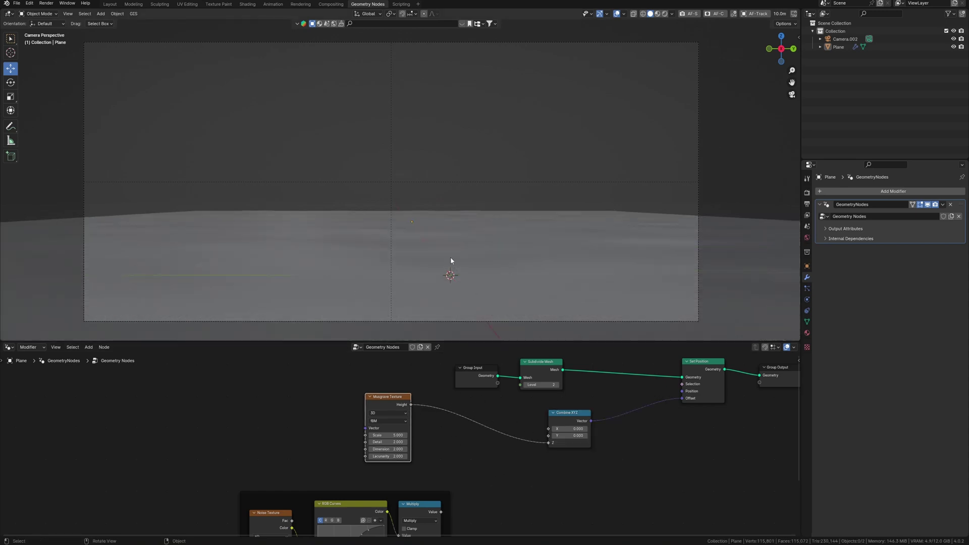
{"action": "left_click_drag", "start_coordinate": [387, 396], "coordinate": [360, 386]}
{"action": "left_click", "coordinate": [420, 503]}
{"action": "key", "text": "shift+d"}
{"action": "left_click", "coordinate": [465, 451]}
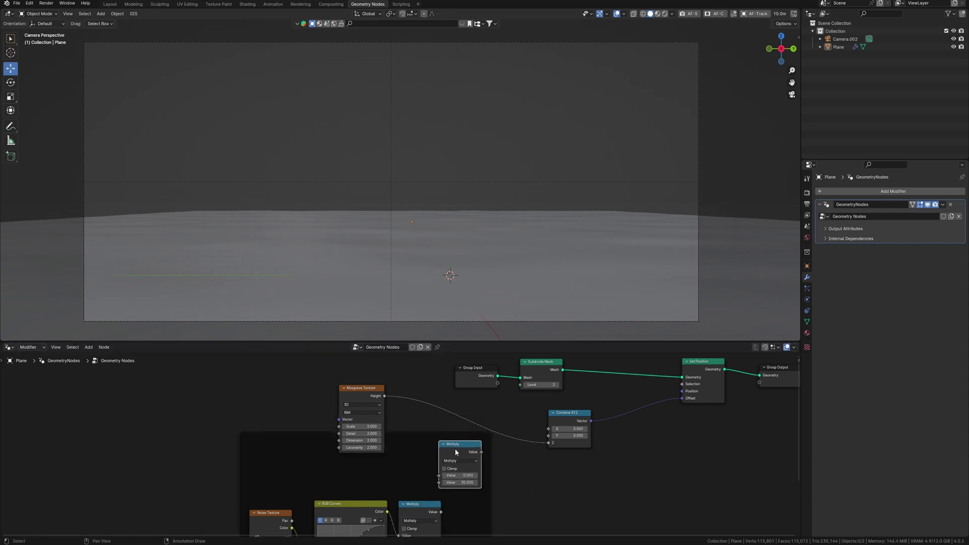
{"action": "key", "text": "alt+p"}
{"action": "left_click_drag", "start_coordinate": [459, 457], "coordinate": [440, 419]}
{"action": "type", "text": "1"}
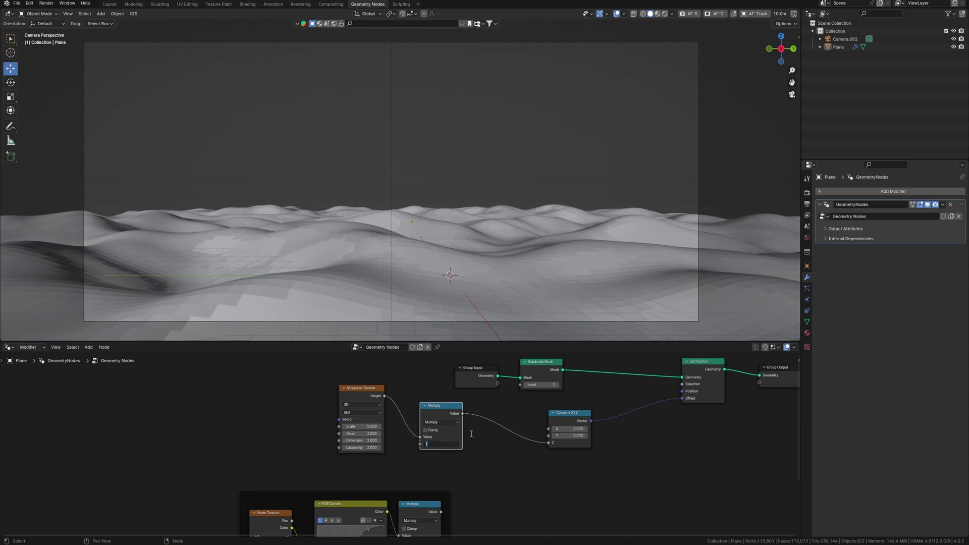
{"action": "key", "text": "Return"}
- Tune the Musgrave multiplier, lower its Scale and Detail, and frame these nodes
{"action": "left_click_drag", "start_coordinate": [453, 444], "coordinate": [447, 444]}
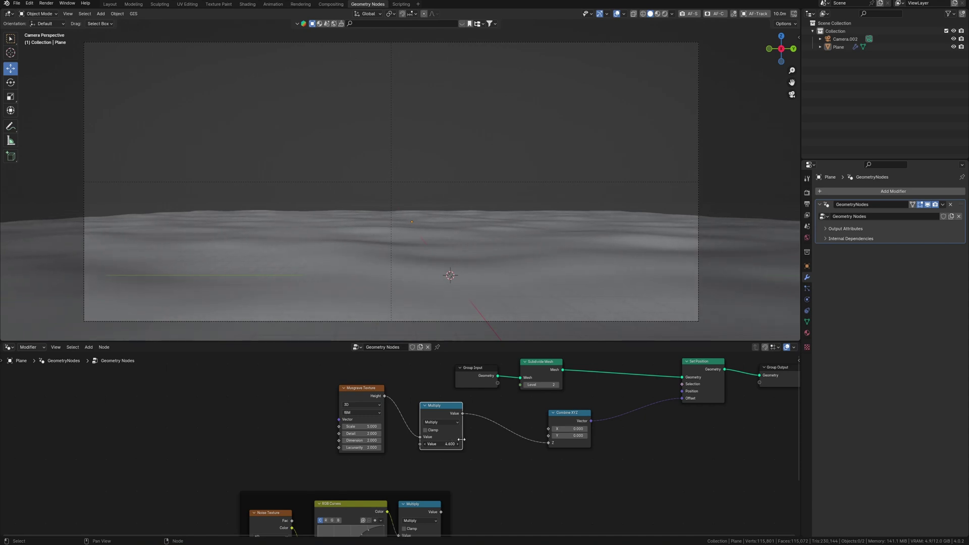
{"action": "left_click_drag", "start_coordinate": [368, 426], "coordinate": [344, 433]}
{"action": "left_click_drag", "start_coordinate": [356, 388], "coordinate": [458, 455]}
{"action": "key", "text": "ctrl+j"}
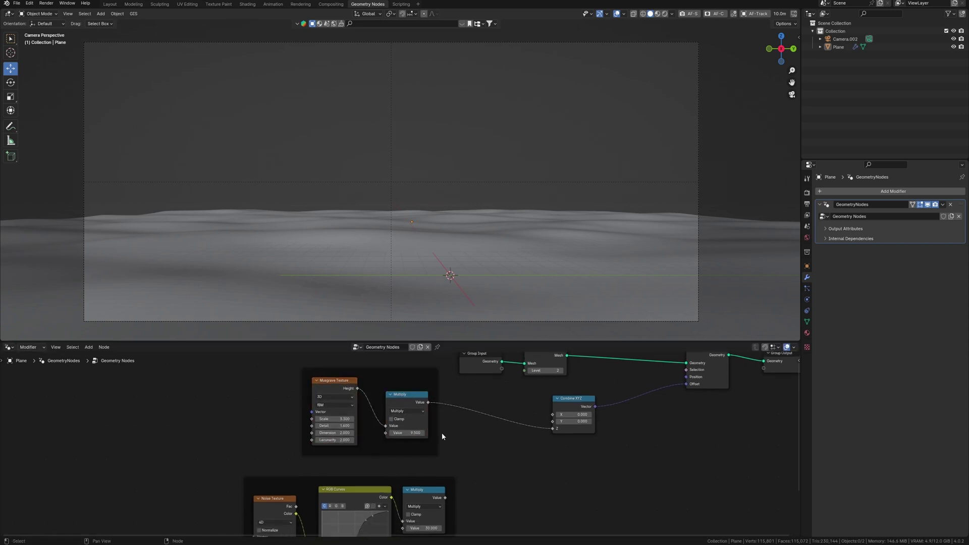
- Move the Musgrave Multiply node and the lower noise frame into a tidier layout
{"action": "left_click_drag", "start_coordinate": [441, 433], "coordinate": [389, 387]}
{"action": "left_click", "coordinate": [388, 387]}
{"action": "middle_click_drag", "start_coordinate": [388, 424], "coordinate": [406, 383]}
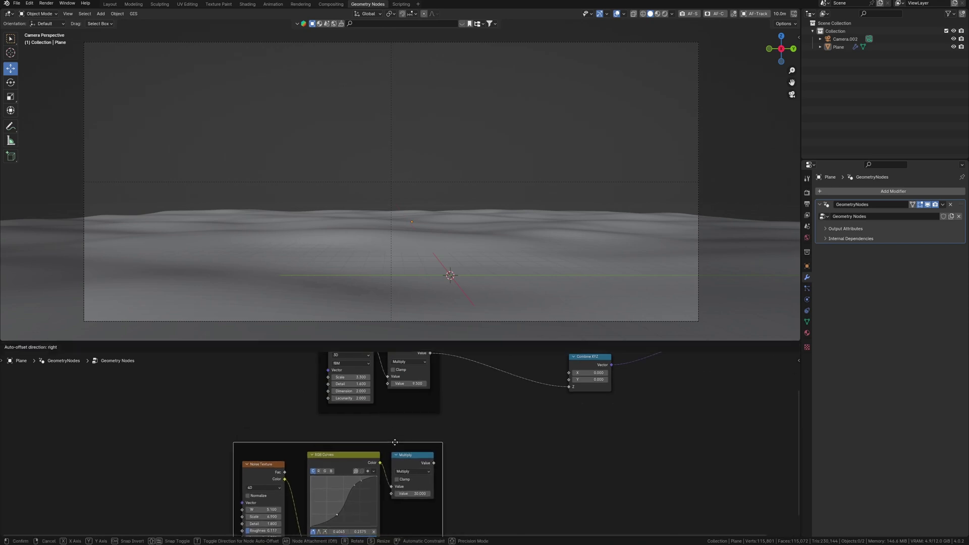
{"action": "left_click_drag", "start_coordinate": [422, 449], "coordinate": [410, 436]}
{"action": "left_click", "coordinate": [402, 428]}
- Insert a Vector Math Add into the Z link, fed by both Multiply outputs
{"action": "middle_click_drag", "start_coordinate": [485, 382], "coordinate": [450, 400]}
{"action": "key", "text": "shift+a"}
{"action": "type", "text": "add"}
{"action": "key", "text": "Return"}
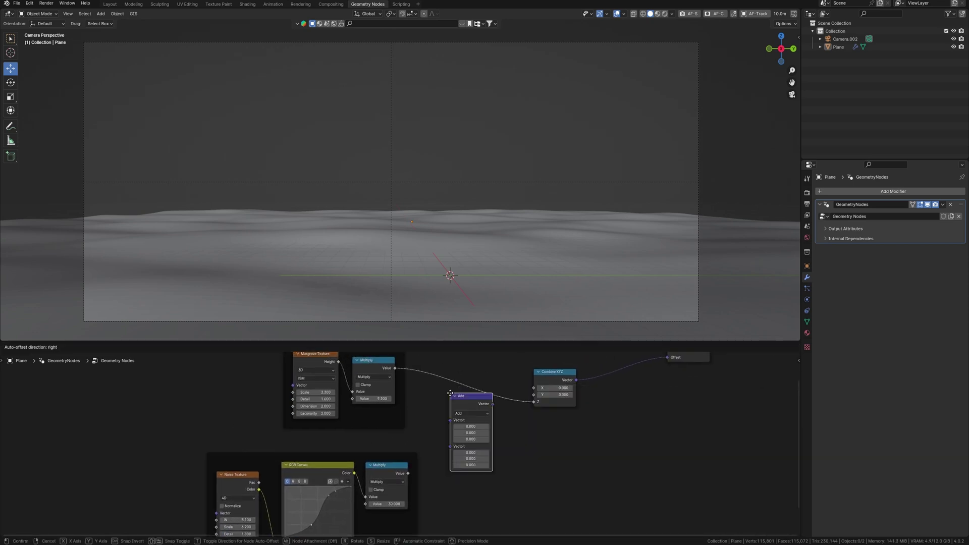
{"action": "left_click", "coordinate": [457, 396]}
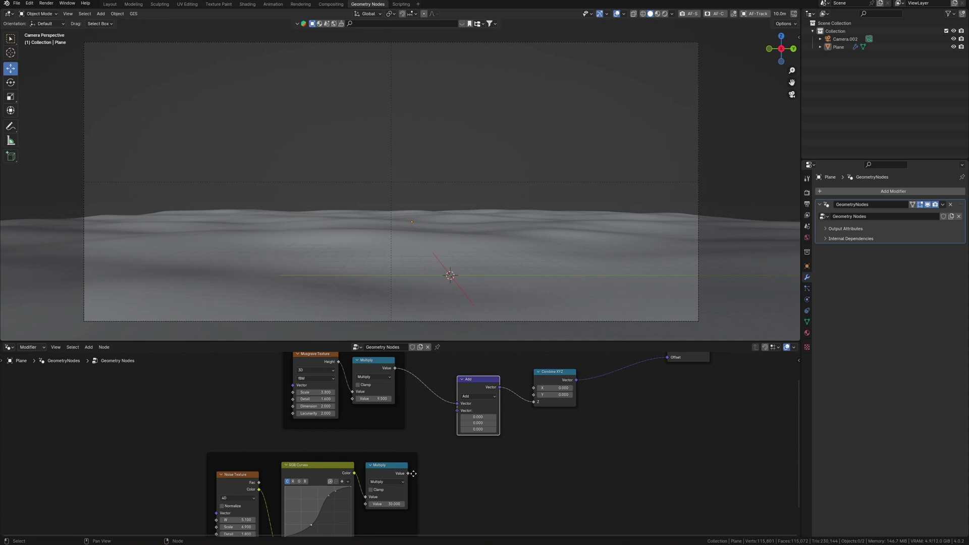
{"action": "left_click_drag", "start_coordinate": [413, 473], "coordinate": [458, 410]}
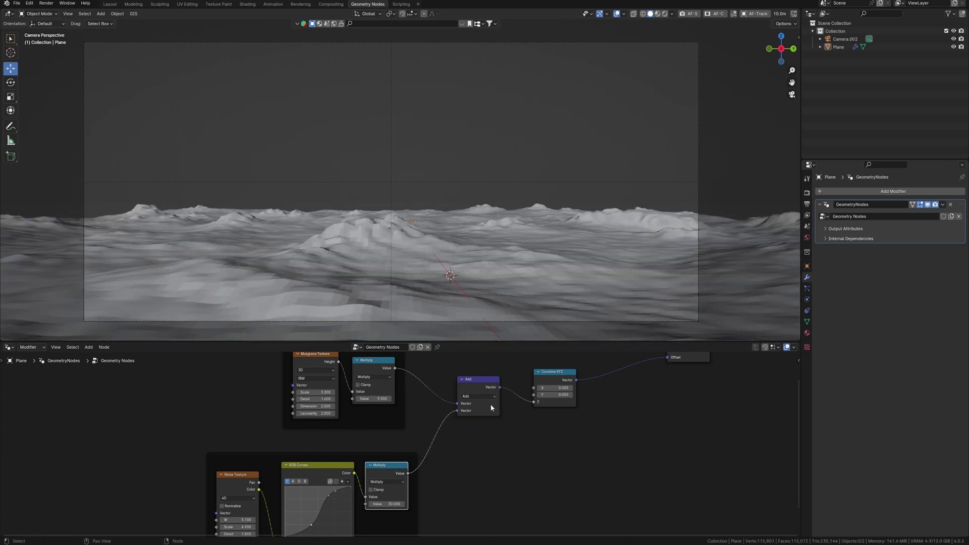
{"action": "middle_click_drag", "start_coordinate": [490, 404], "coordinate": [499, 429]}
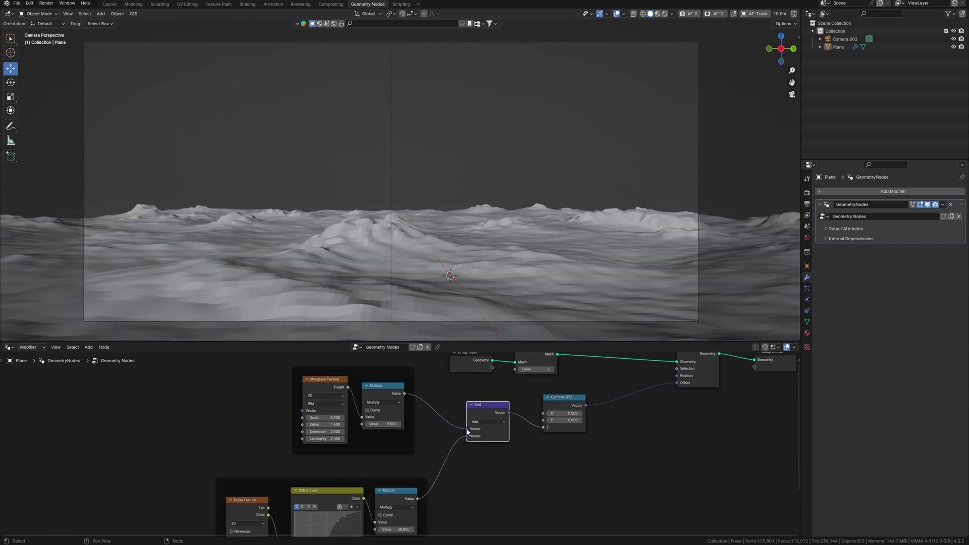
{"action": "left_click_drag", "start_coordinate": [467, 429], "coordinate": [438, 443]}
{"action": "left_click_drag", "start_coordinate": [405, 394], "coordinate": [466, 428]}
- Tidy the Musgrave frame and Set Position node, and lower the Noise W to 3.6
{"action": "left_click_drag", "start_coordinate": [347, 371], "coordinate": [344, 373]}
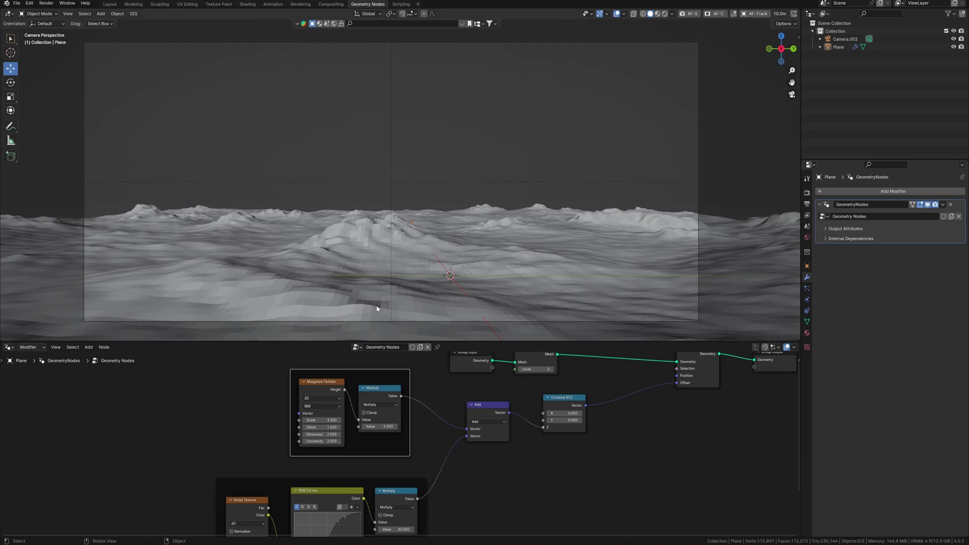
{"action": "mouse_move", "coordinate": [508, 371]}
{"action": "middle_mouse_down"}
{"action": "mouse_move", "coordinate": [436, 414]}
{"action": "mouse_move", "coordinate": [371, 388]}
{"action": "middle_mouse_up"}
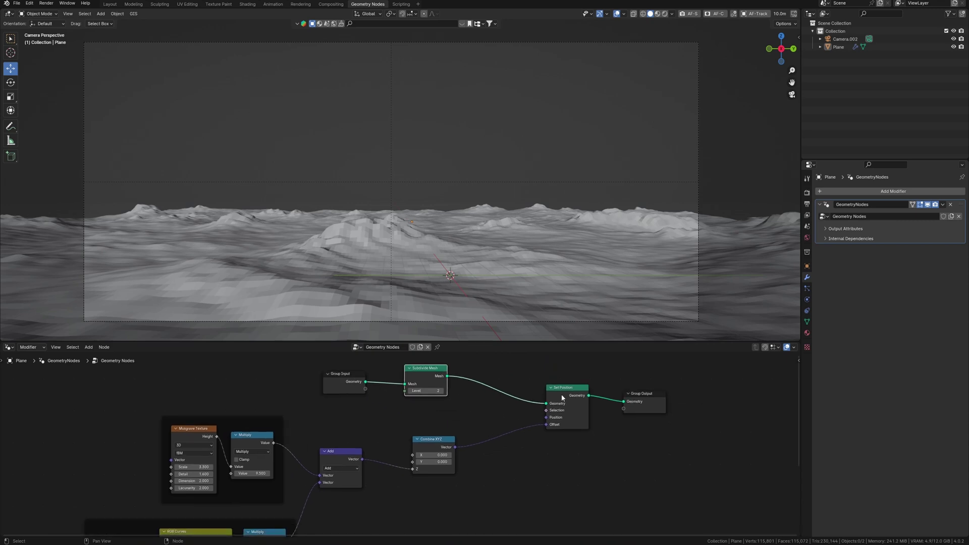
{"action": "left_click_drag", "start_coordinate": [549, 416], "coordinate": [481, 417]}
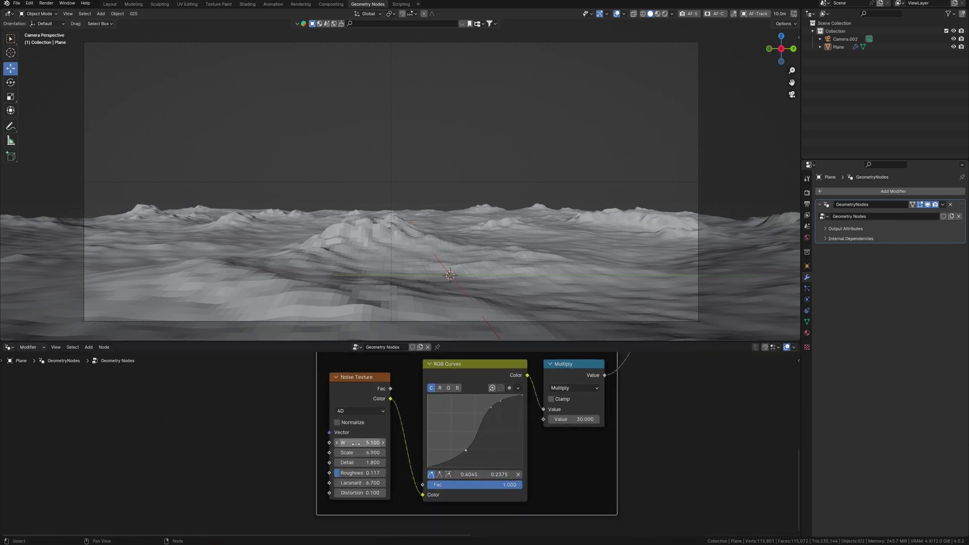
{"action": "left_click_drag", "start_coordinate": [355, 442], "coordinate": [369, 442]}
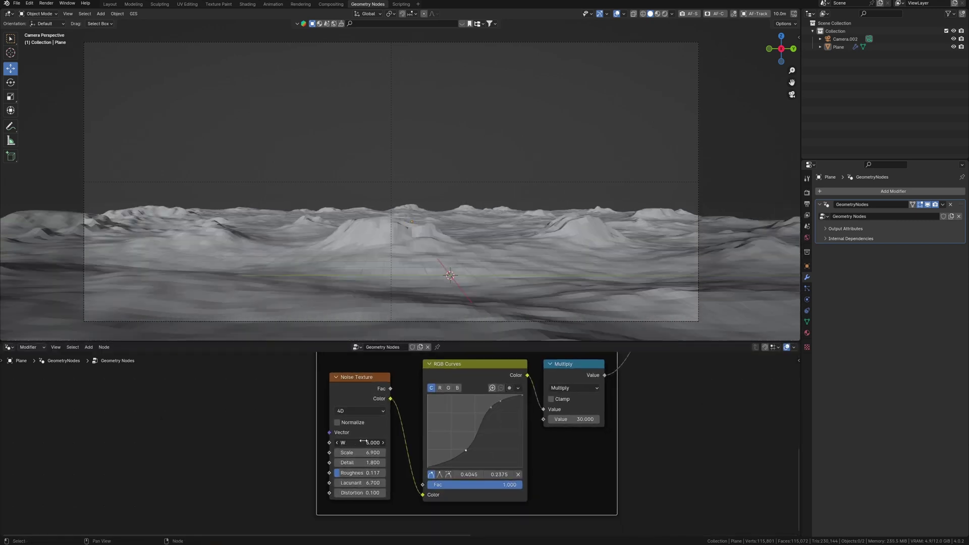
{"action": "mouse_move", "coordinate": [368, 443]}
{"action": "left_mouse_down"}
{"action": "mouse_move", "coordinate": [350, 452]}
{"action": "mouse_move", "coordinate": [360, 462]}
{"action": "left_mouse_up"}
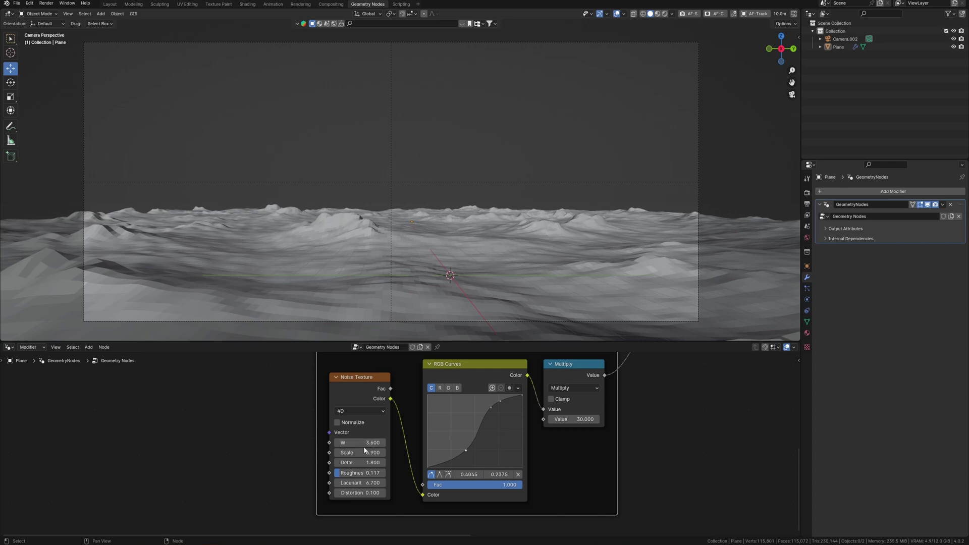
- Set the Subdivide Mesh level to 4
{"action": "middle_click_drag", "start_coordinate": [489, 421], "coordinate": [496, 431]}
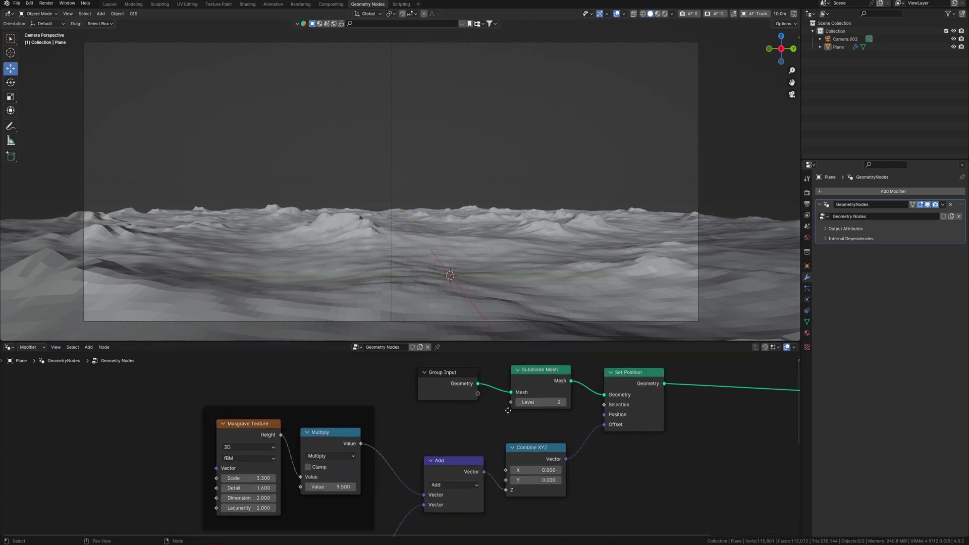
{"action": "double_click", "coordinate": [492, 431]}
{"action": "type", "text": "4"}
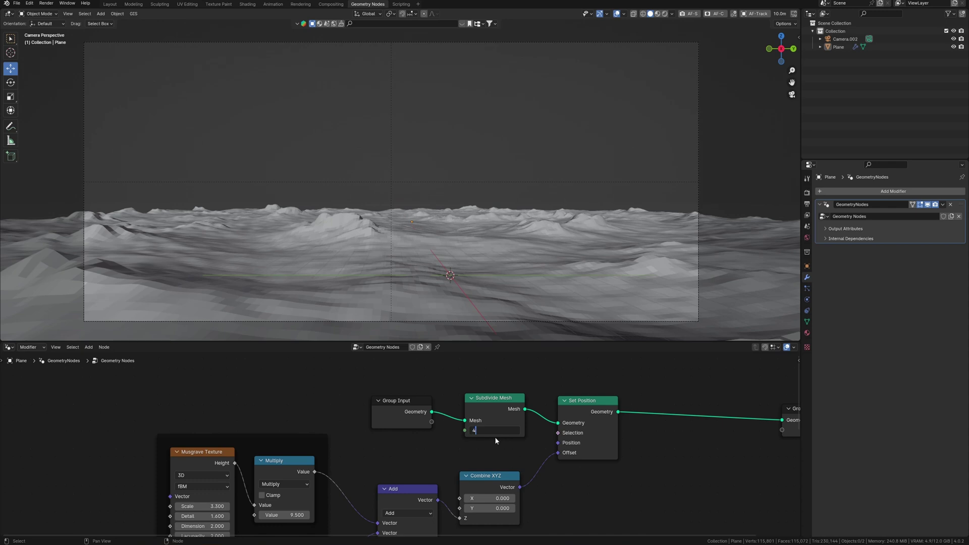
{"action": "key", "text": "Return"}
{"action": "scroll", "coordinate": [515, 292], "scroll_direction": "up", "scroll_amount": 3}
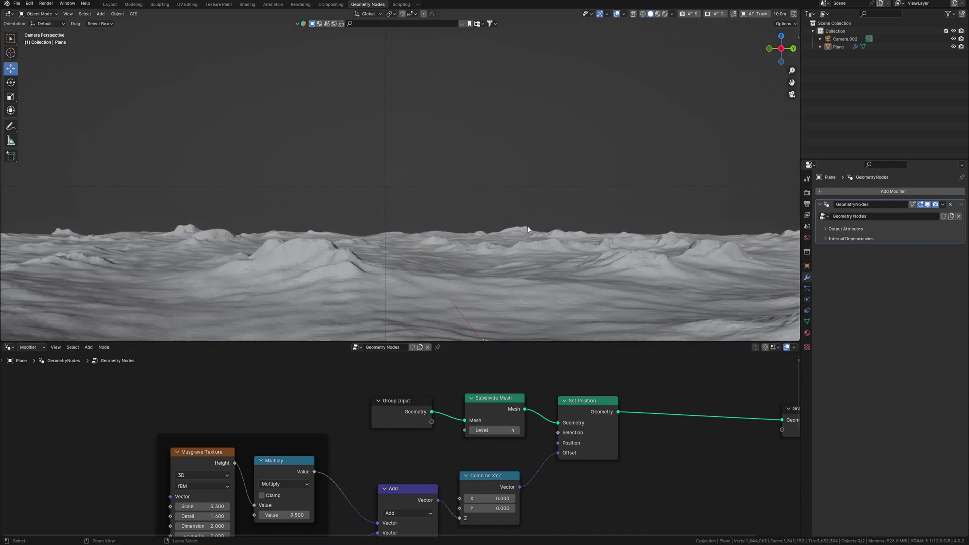
{"action": "scroll", "coordinate": [567, 204], "scroll_direction": "up", "scroll_amount": 2}
- Apply Shade Smooth to the terrain plane
{"action": "middle_click_drag", "start_coordinate": [567, 204], "coordinate": [469, 244], "text": "shift"}
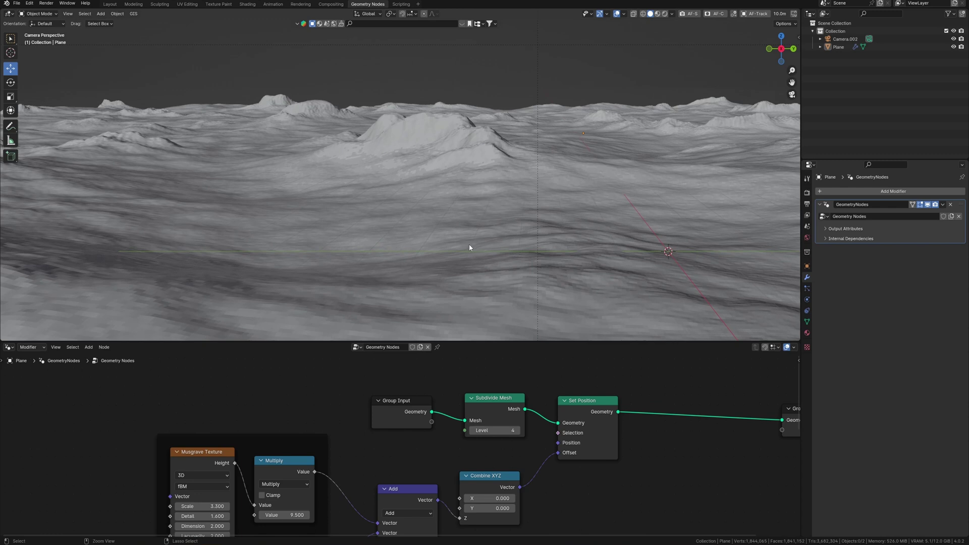
{"action": "scroll", "coordinate": [469, 247], "scroll_direction": "down", "scroll_amount": 2}
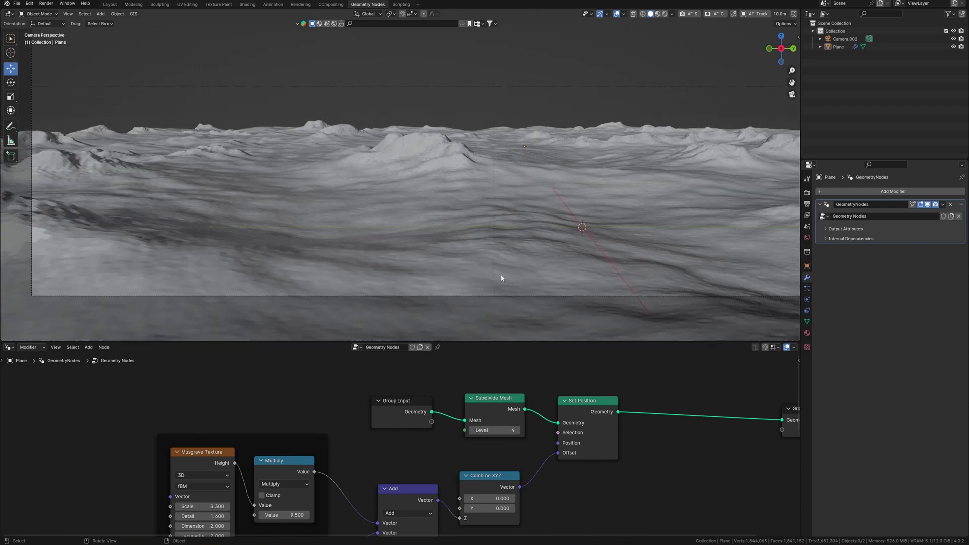
{"action": "left_click", "coordinate": [520, 266]}
{"action": "right_click", "coordinate": [500, 269]}
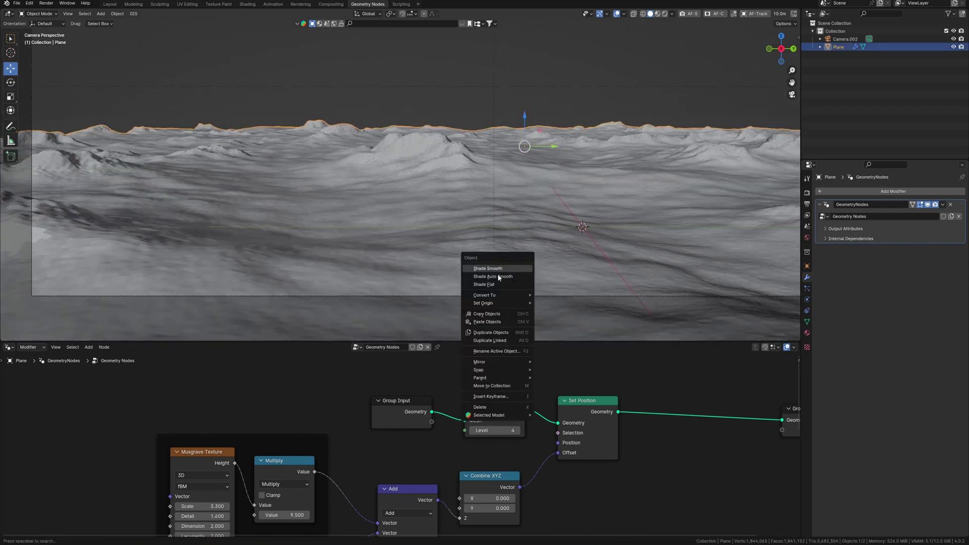
{"action": "left_click", "coordinate": [498, 269]}
{"action": "scroll", "coordinate": [501, 296], "scroll_direction": "down", "scroll_amount": 2}
{"action": "scroll", "coordinate": [500, 259], "scroll_direction": "up", "scroll_amount": 1}
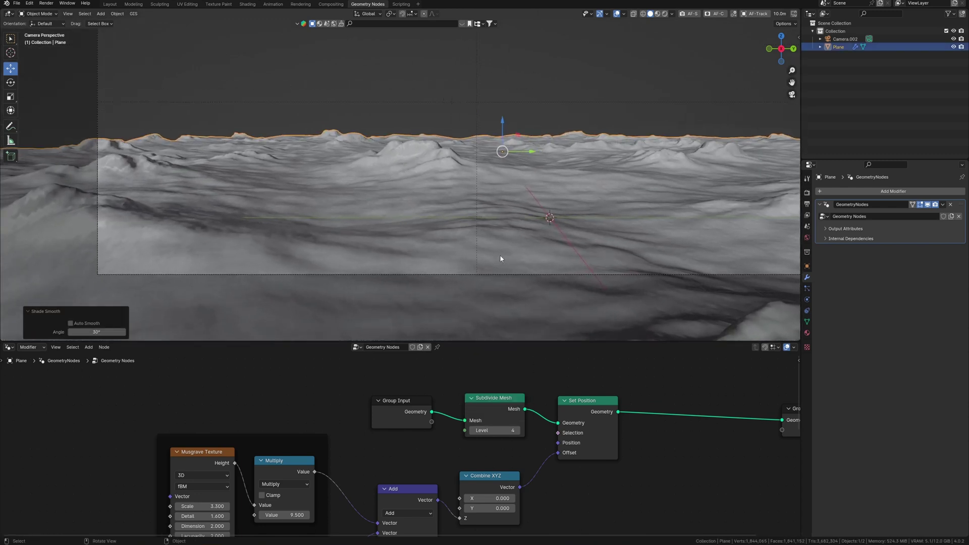
{"action": "scroll", "coordinate": [500, 258], "scroll_direction": "down", "scroll_amount": 1}
{"action": "scroll", "coordinate": [520, 261], "scroll_direction": "down", "scroll_amount": 1}
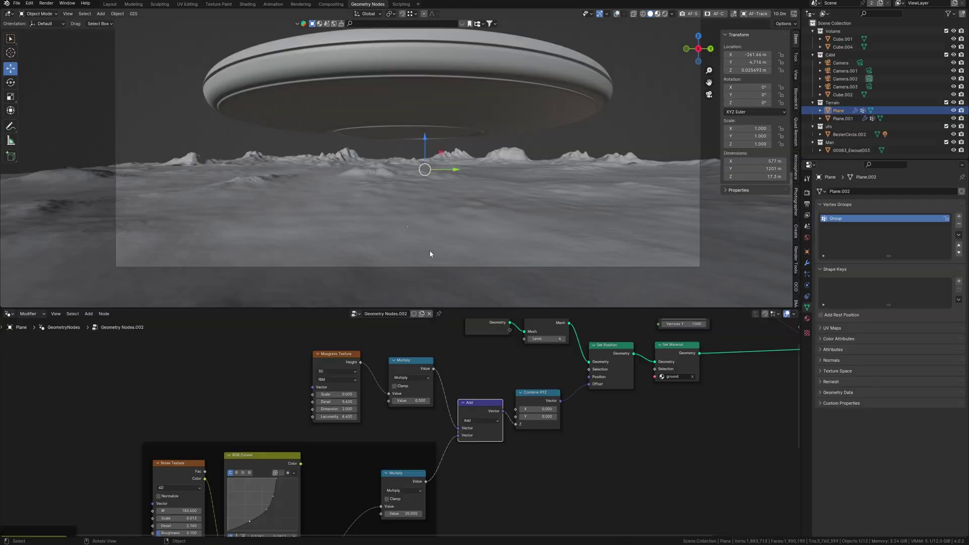
- Orbit the terrain in Material Preview and nudge the Geo Landscape Scale Global up
{"action": "key", "text": "z"}
{"action": "mouse_move", "coordinate": [429, 250]}
{"action": "middle_mouse_down"}
{"action": "mouse_move", "coordinate": [436, 234]}
{"action": "mouse_move", "coordinate": [421, 224]}
{"action": "middle_mouse_up"}
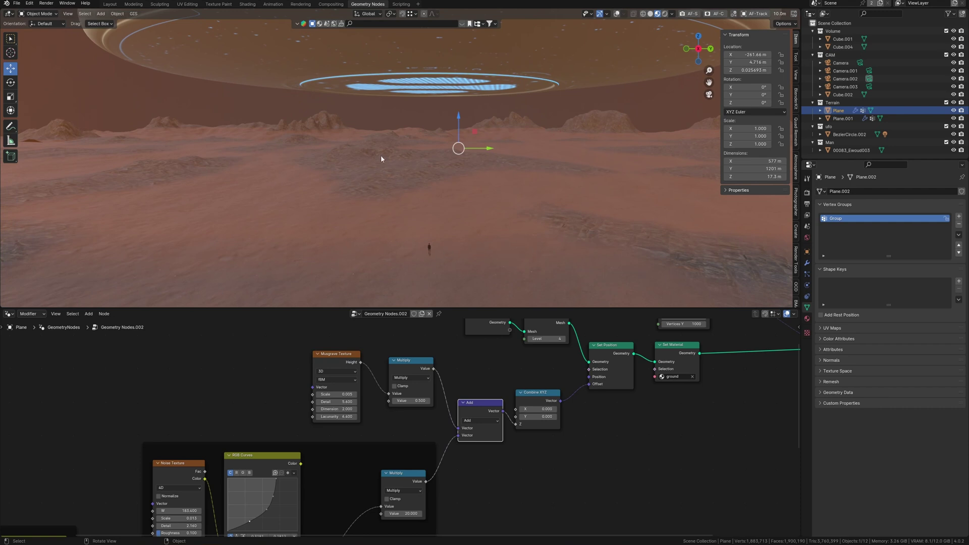
{"action": "mouse_move", "coordinate": [593, 223]}
{"action": "middle_mouse_down"}
{"action": "mouse_move", "coordinate": [540, 211]}
{"action": "mouse_move", "coordinate": [507, 228]}
{"action": "middle_mouse_up"}
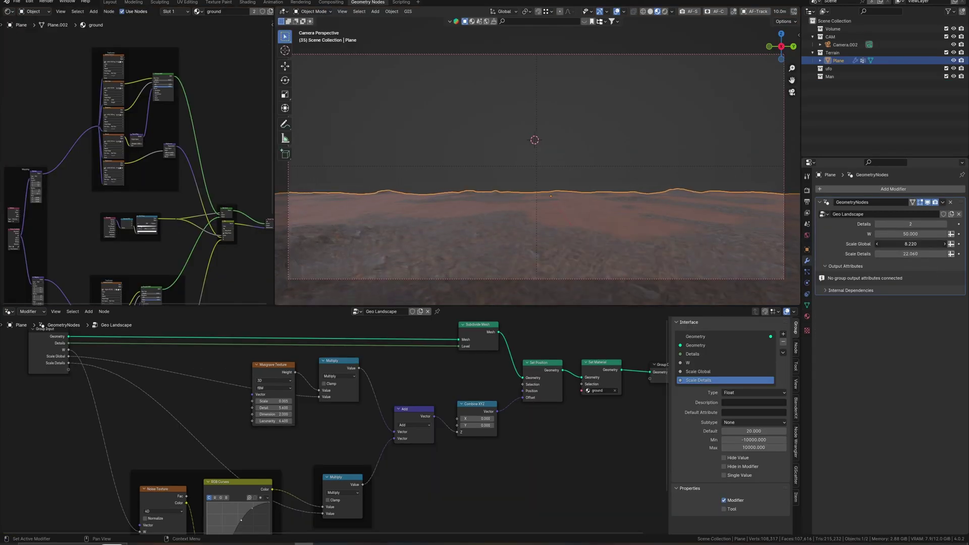
{"action": "left_click_drag", "start_coordinate": [910, 244], "coordinate": [897, 244]}
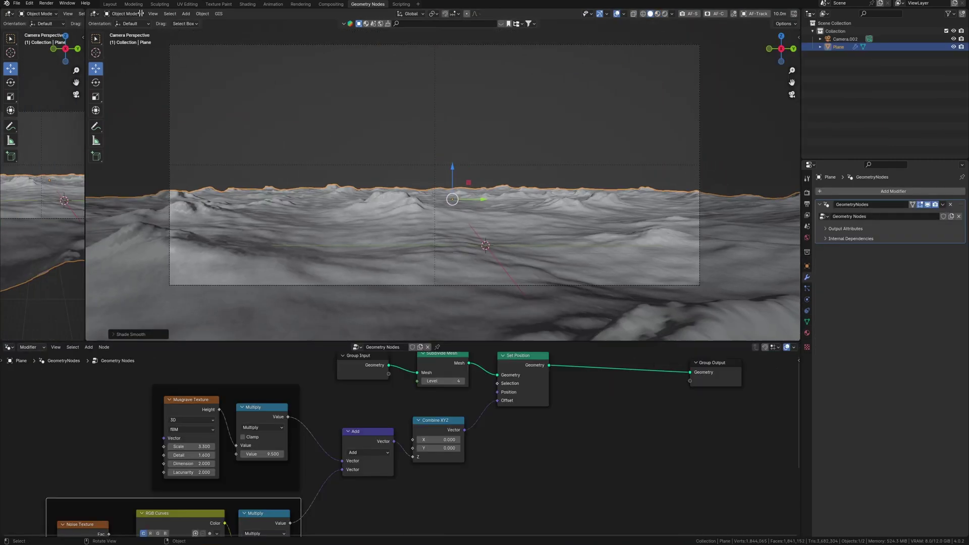
- Split off a Shader Editor and create a new material named Ground
{"action": "left_click_drag", "start_coordinate": [5, 18], "coordinate": [311, 23]}
{"action": "left_click", "coordinate": [7, 14]}
{"action": "left_click", "coordinate": [30, 92]}
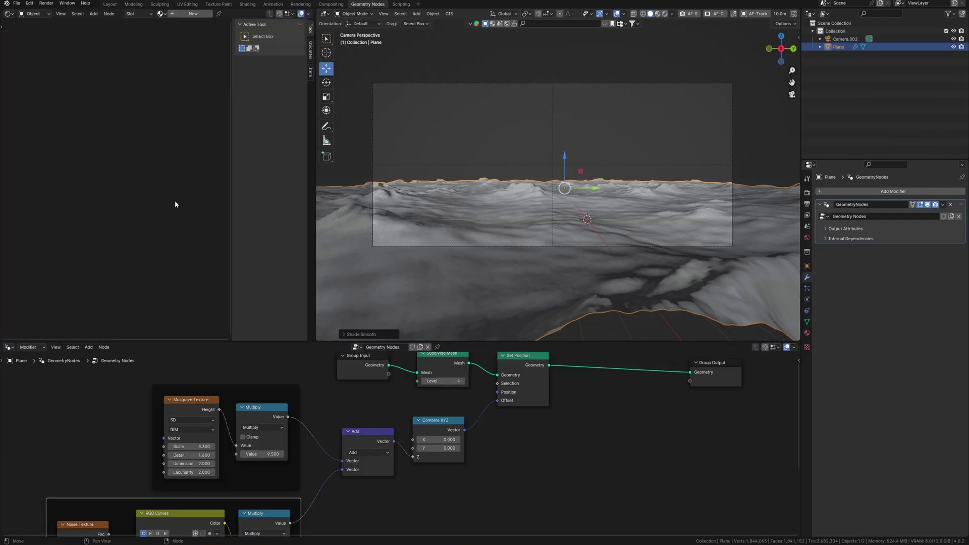
{"action": "key", "text": "n"}
{"action": "left_click", "coordinate": [194, 14]}
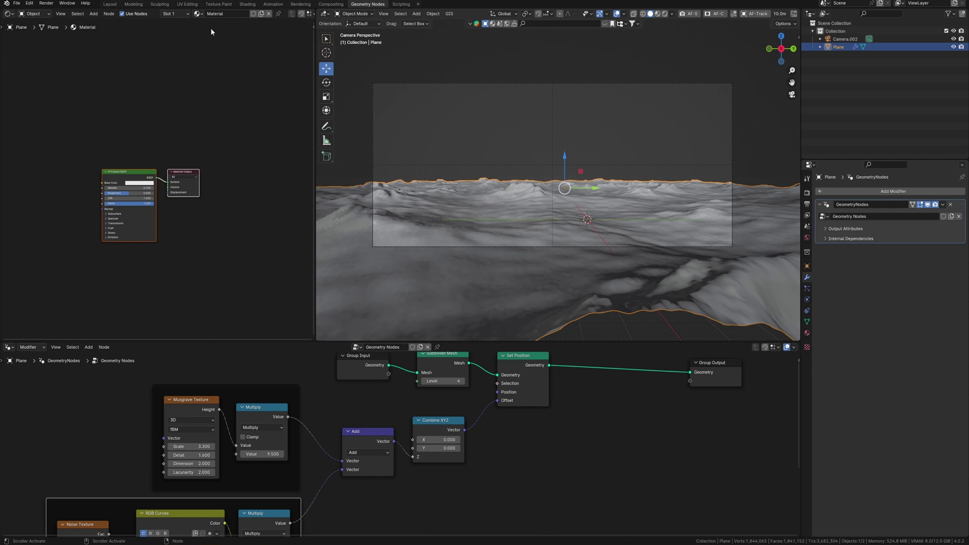
{"action": "type", "text": "Ground"}
{"action": "scroll", "coordinate": [161, 274], "scroll_direction": "down", "scroll_amount": 2}
{"action": "scroll", "coordinate": [455, 446], "scroll_direction": "up", "scroll_amount": 2}
{"action": "scroll", "coordinate": [536, 417], "scroll_direction": "down", "scroll_amount": 2}
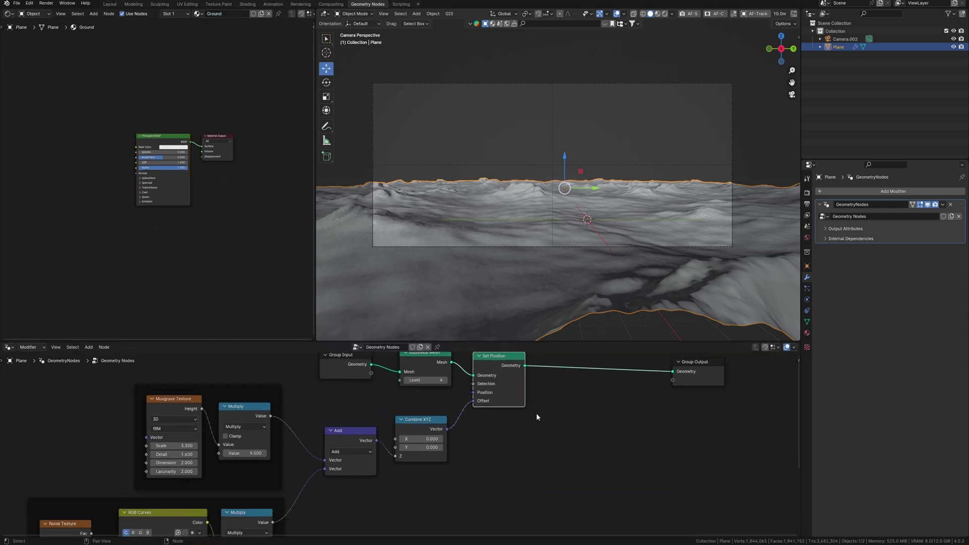
{"action": "scroll", "coordinate": [537, 417], "scroll_direction": "up", "scroll_amount": 2}
- Insert a Set Material node before Group Output that assigns Ground
{"action": "key", "text": "shift+a"}
{"action": "type", "text": "se"}
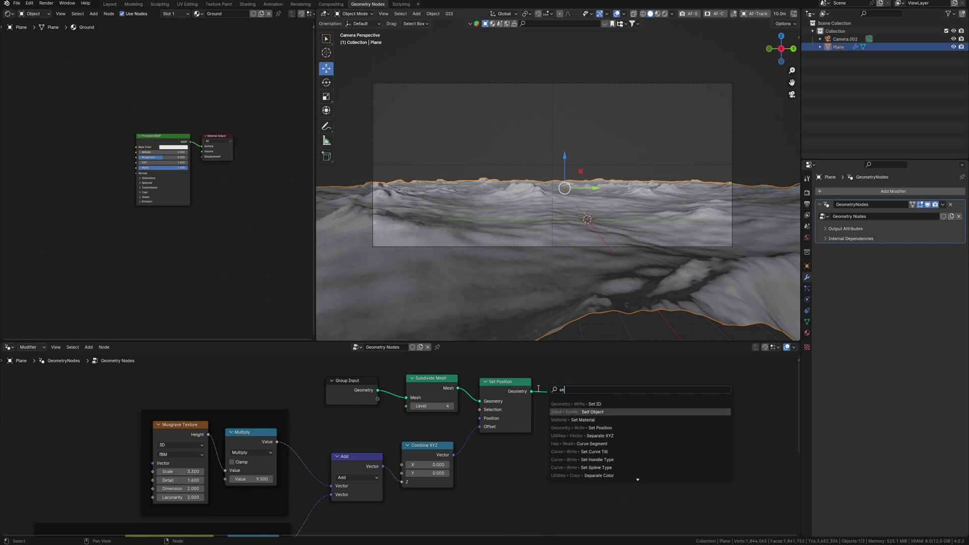
{"action": "left_click", "coordinate": [583, 420]}
{"action": "left_click", "coordinate": [587, 401]}
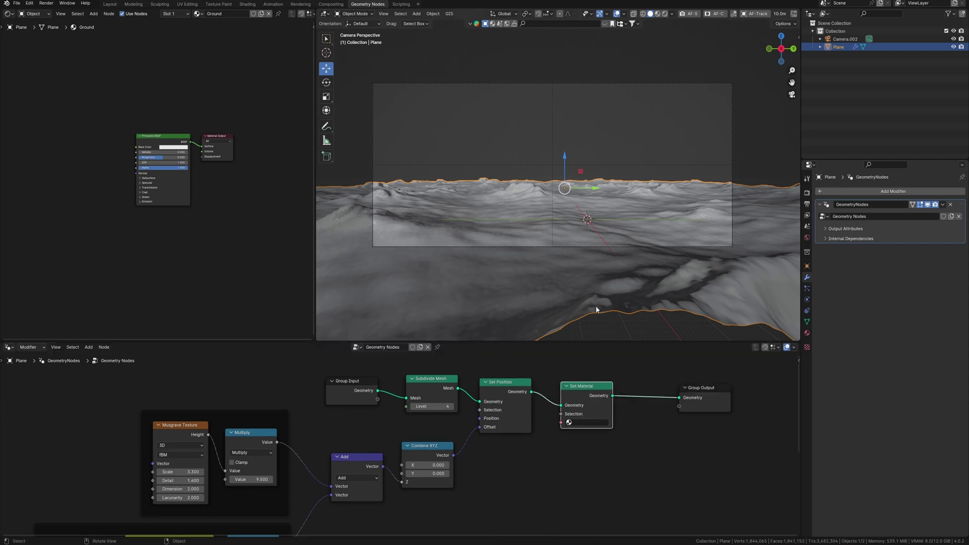
{"action": "left_click", "coordinate": [582, 423]}
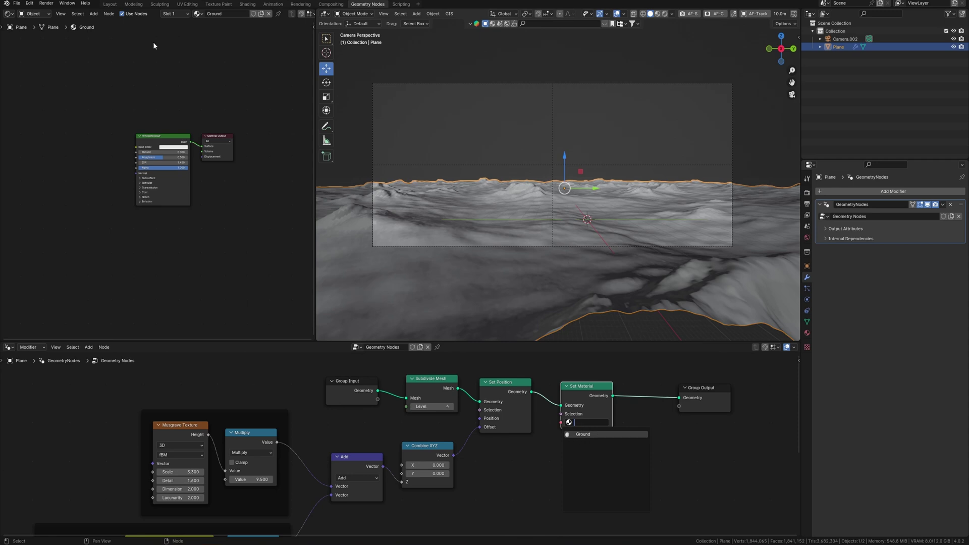
{"action": "key", "text": "Return"}
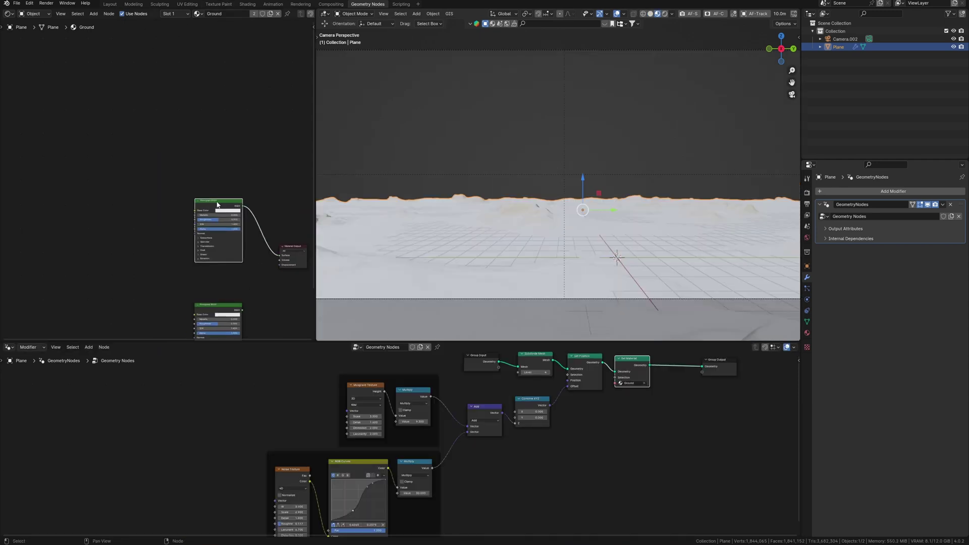
- Load the first rock texture set as framed nodes and link its shader to Material Output
{"action": "key", "text": "a"}
{"action": "scroll", "coordinate": [423, 254], "scroll_direction": "down", "scroll_amount": 3}
{"action": "key", "text": "Return"}
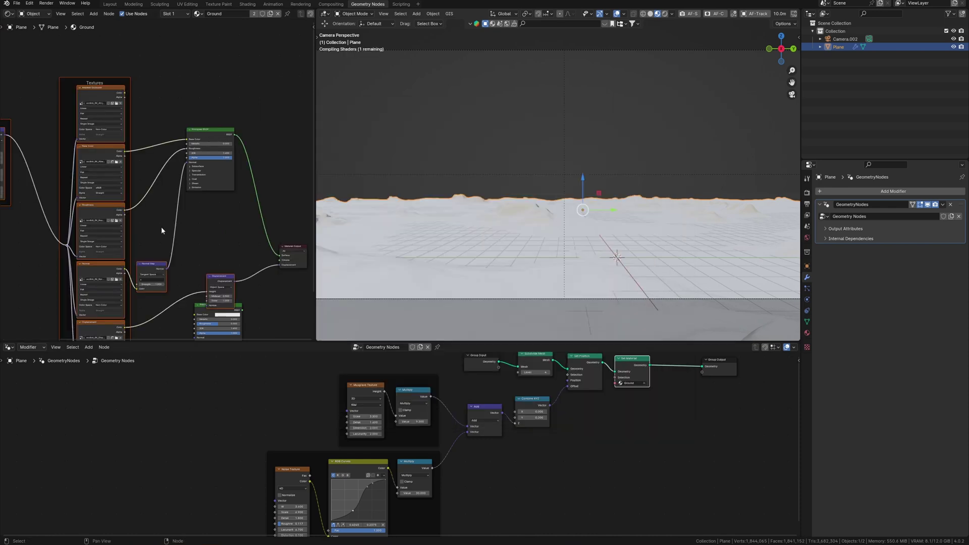
{"action": "scroll", "coordinate": [207, 218], "scroll_direction": "down", "scroll_amount": 3}
{"action": "scroll", "coordinate": [189, 204], "scroll_direction": "down", "scroll_amount": 2}
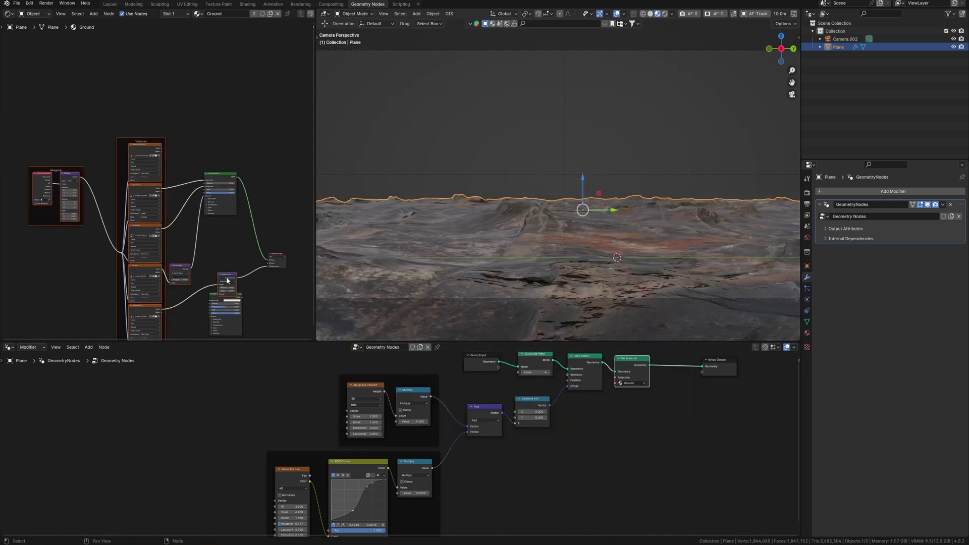
{"action": "key", "text": "ctrl+j"}
{"action": "middle_click_drag", "start_coordinate": [219, 160], "coordinate": [179, 113]}
{"action": "left_click_drag", "start_coordinate": [194, 297], "coordinate": [225, 210]}
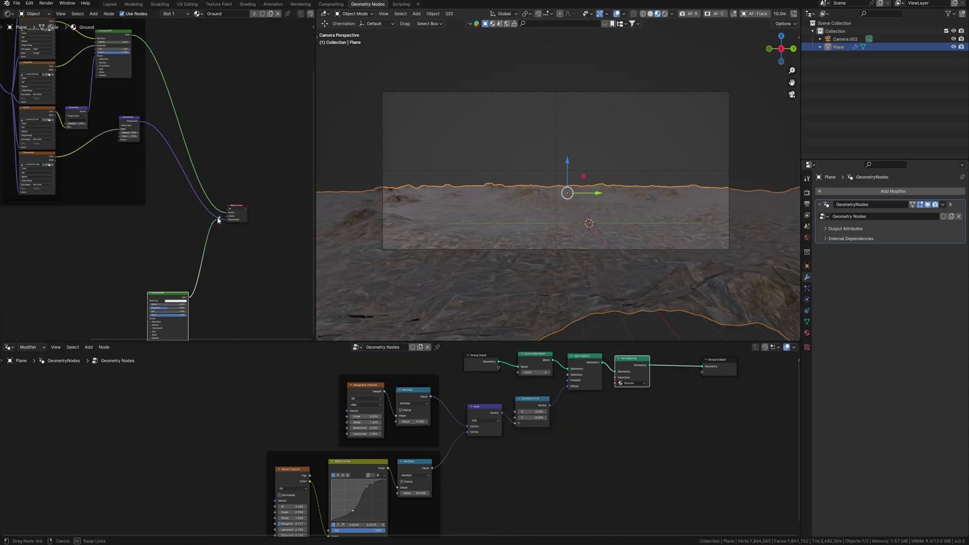
{"action": "middle_click_drag", "start_coordinate": [166, 300], "coordinate": [227, 239]}
- Build the second rock texture set with Principled Texture Setup and set all Mapping scales to 10
{"action": "key", "text": "ctrl+shift+t"}
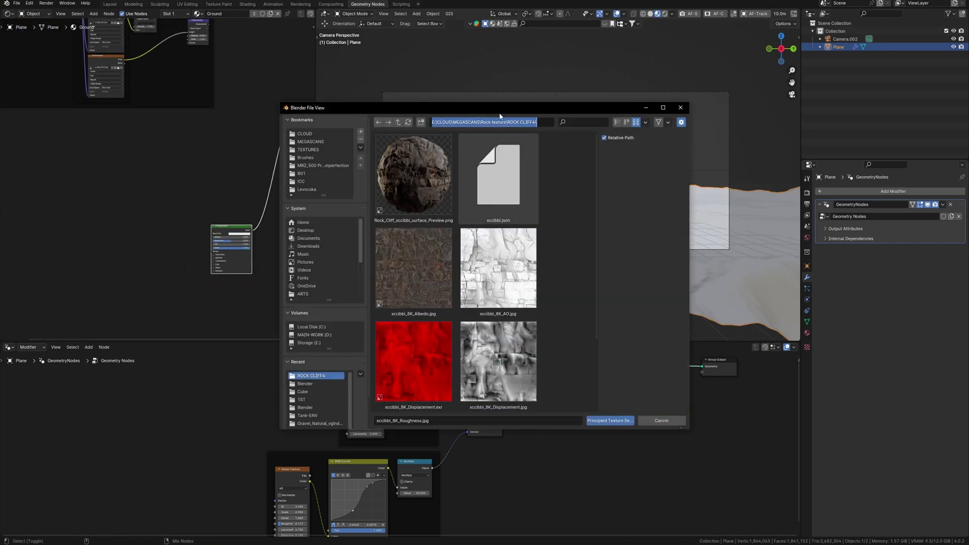
{"action": "key", "text": "a"}
{"action": "scroll", "coordinate": [530, 341], "scroll_direction": "down", "scroll_amount": 3}
{"action": "left_click", "coordinate": [622, 421]}
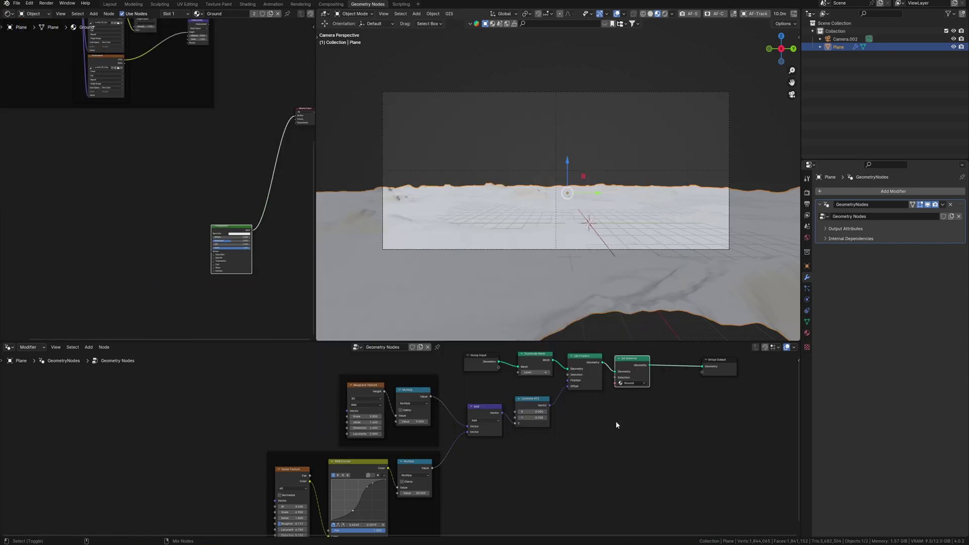
{"action": "scroll", "coordinate": [201, 260], "scroll_direction": "up", "scroll_amount": 5}
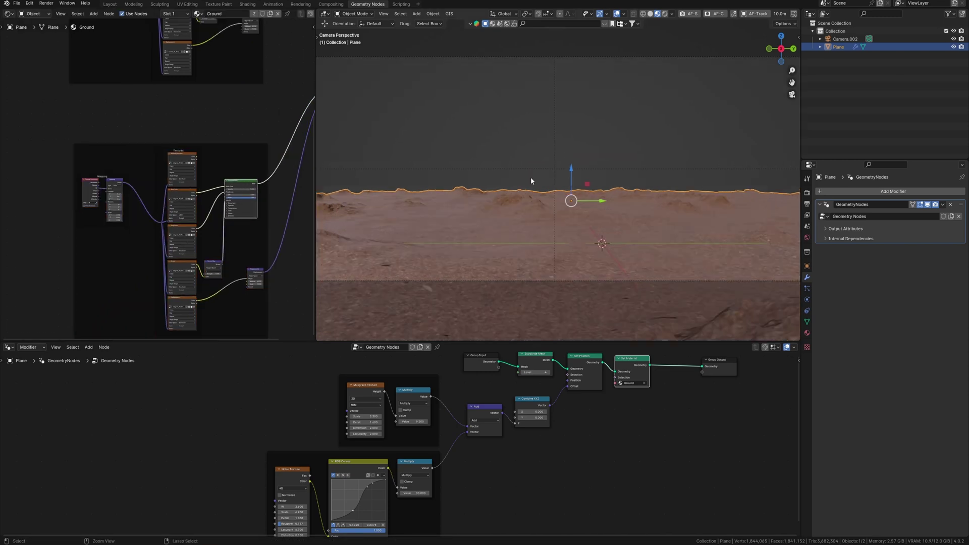
{"action": "left_click_drag", "start_coordinate": [168, 248], "coordinate": [197, 266]}
{"action": "type", "text": "10"}
- Confirm the Mapping scale of 10 and add a Geometry input node to Ground
{"action": "key", "text": "Return"}
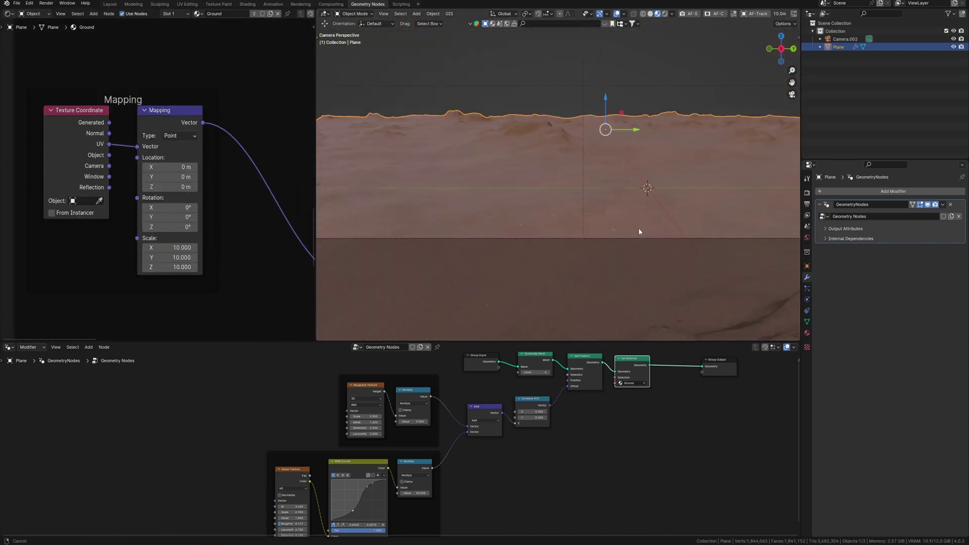
{"action": "scroll", "coordinate": [216, 178], "scroll_direction": "down", "scroll_amount": 5}
{"action": "middle_click_drag", "start_coordinate": [246, 218], "coordinate": [212, 240]}
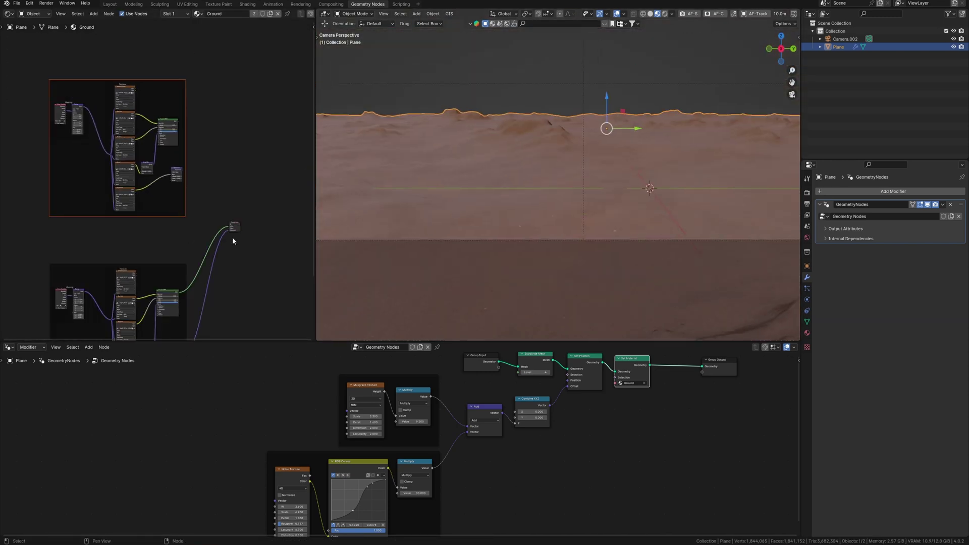
{"action": "middle_click_drag", "start_coordinate": [583, 194], "coordinate": [555, 241], "text": "shift"}
{"action": "scroll", "coordinate": [227, 210], "scroll_direction": "left", "scroll_amount": 3}
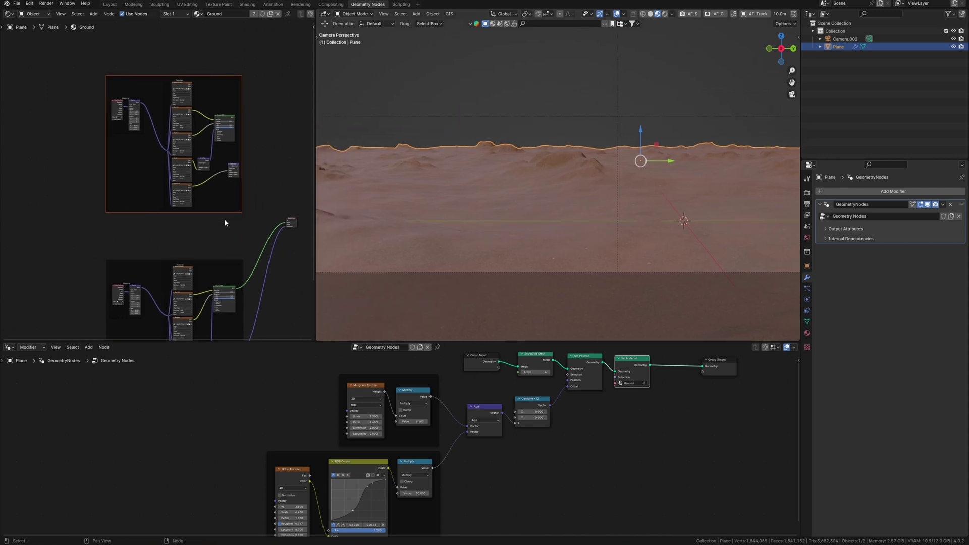
{"action": "scroll", "coordinate": [197, 243], "scroll_direction": "up", "scroll_amount": 2}
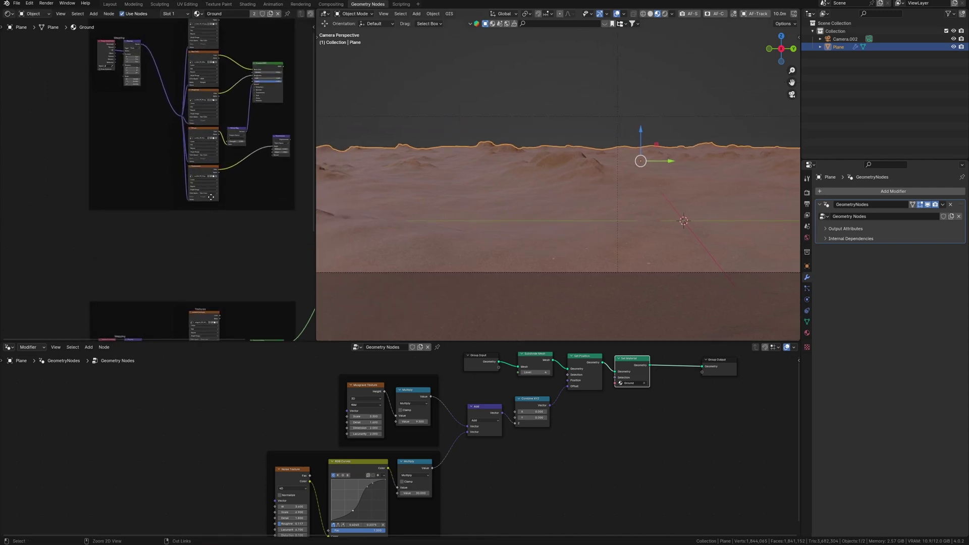
{"action": "scroll", "coordinate": [200, 261], "scroll_direction": "up", "scroll_amount": 1}
{"action": "key", "text": "shift+a"}
{"action": "left_click", "coordinate": [204, 256]}
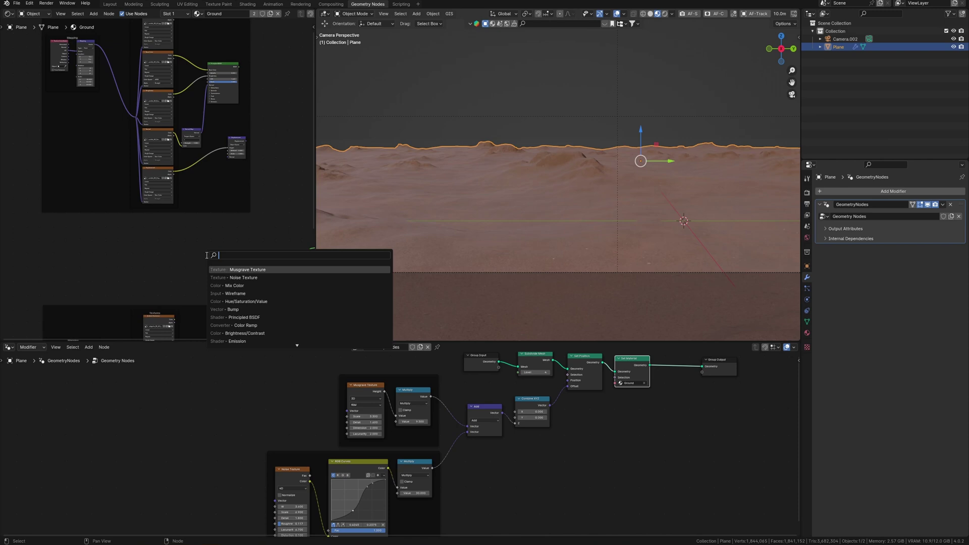
{"action": "type", "text": "geometry"}
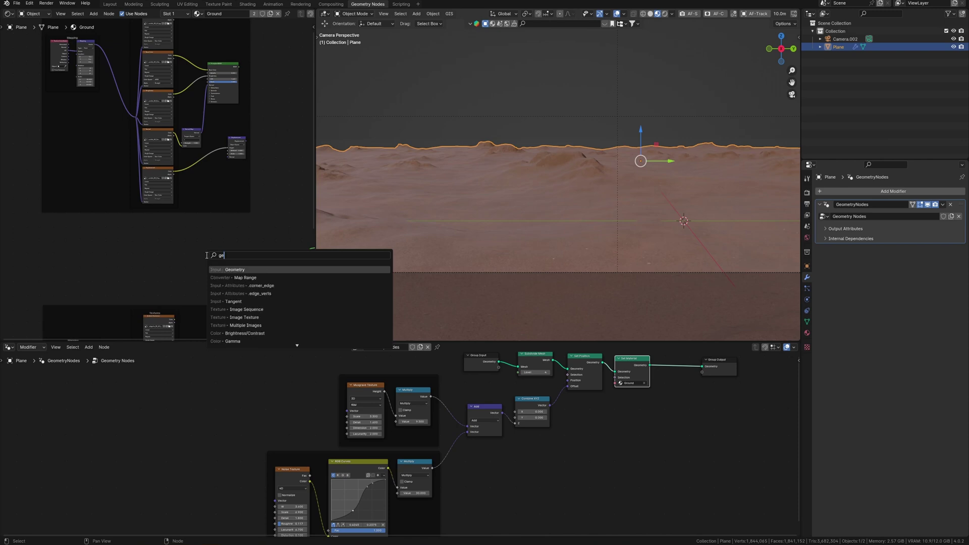
{"action": "key", "text": "Return"}
- Place the Geometry node and feed its Position into a new Separate XYZ node
{"action": "left_click", "coordinate": [156, 214]}
{"action": "scroll", "coordinate": [207, 244], "scroll_direction": "up", "scroll_amount": 2}
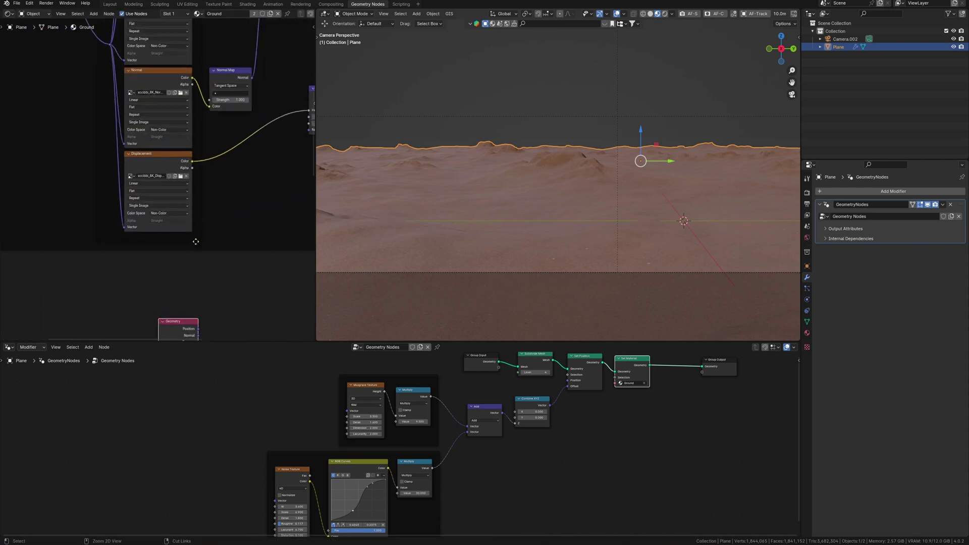
{"action": "scroll", "coordinate": [207, 243], "scroll_direction": "up", "scroll_amount": 2}
{"action": "mouse_move", "coordinate": [206, 244]}
{"action": "middle_mouse_down"}
{"action": "mouse_move", "coordinate": [184, 242]}
{"action": "mouse_move", "coordinate": [195, 263]}
{"action": "middle_mouse_up"}
{"action": "key", "text": "shift+a"}
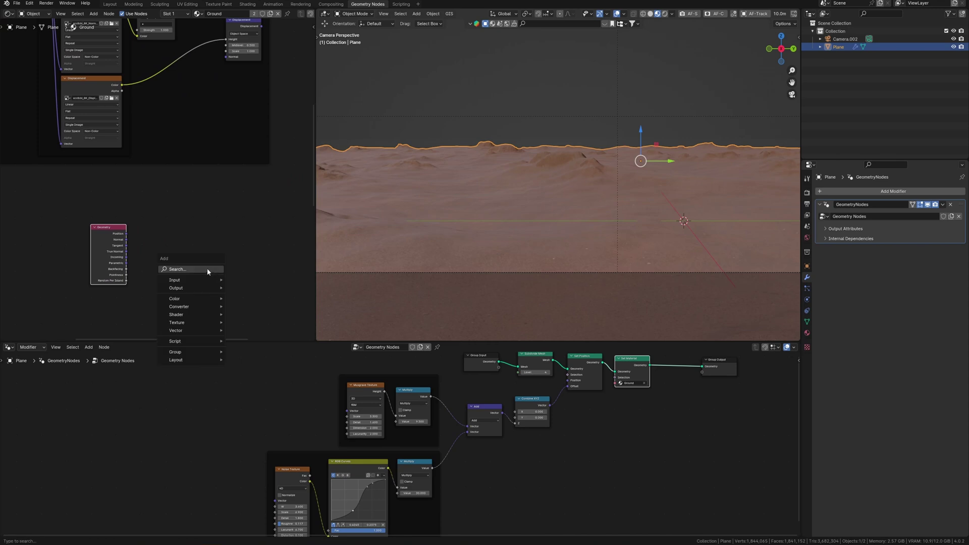
{"action": "type", "text": "se"}
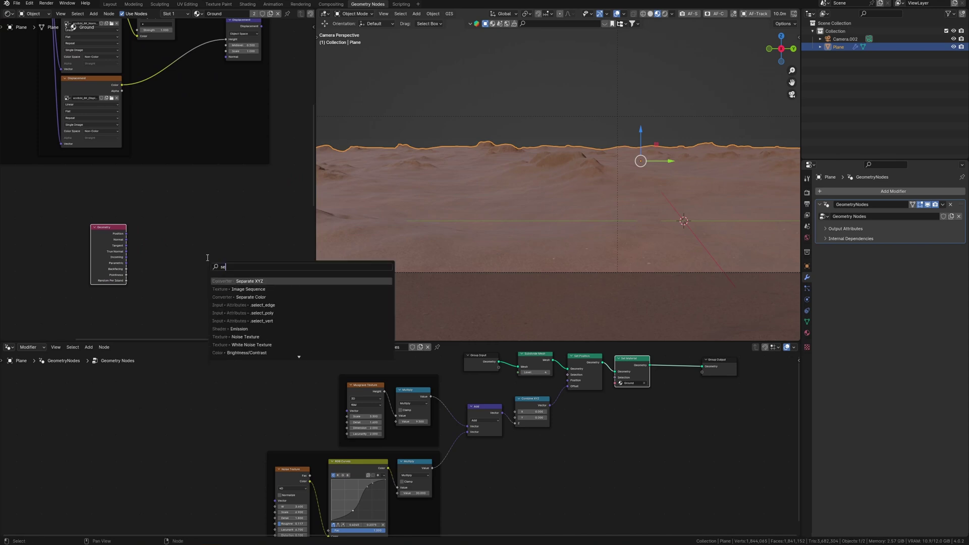
{"action": "key", "text": "Return"}
{"action": "left_click", "coordinate": [174, 228]}
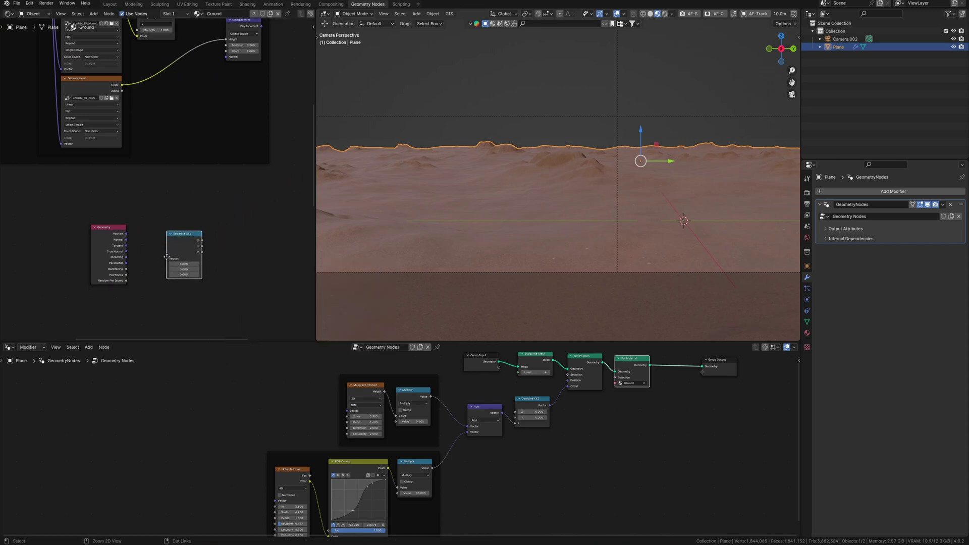
{"action": "scroll", "coordinate": [206, 284], "scroll_direction": "up", "scroll_amount": 3}
{"action": "scroll", "coordinate": [240, 234], "scroll_direction": "up", "scroll_amount": 1}
{"action": "left_click_drag", "start_coordinate": [240, 235], "coordinate": [213, 234]}
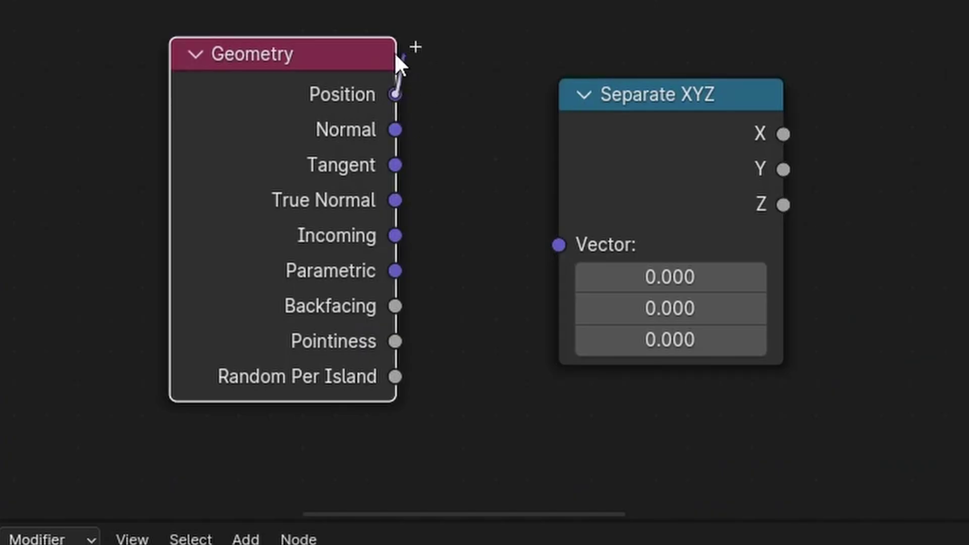
{"action": "left_click_drag", "start_coordinate": [132, 211], "coordinate": [180, 257]}
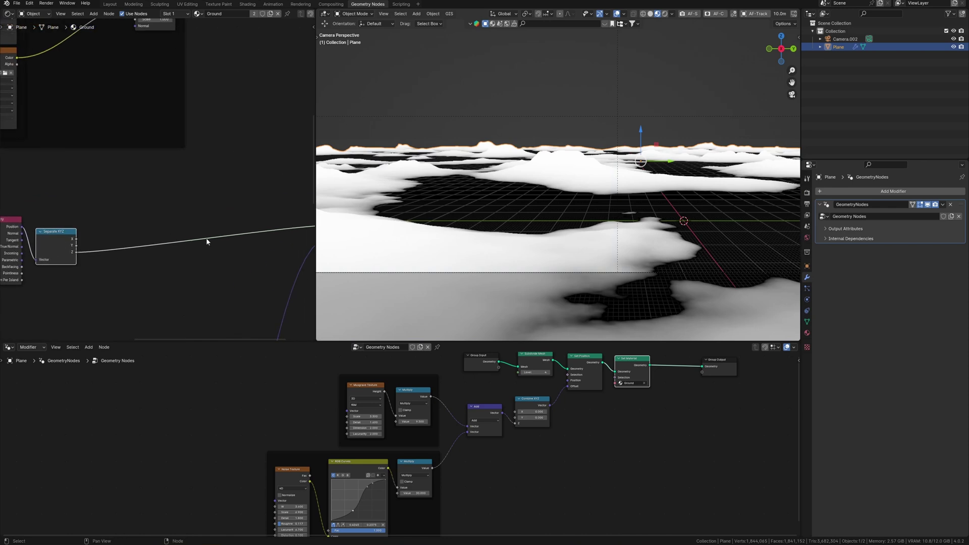
{"action": "middle_click_drag", "start_coordinate": [209, 248], "coordinate": [137, 210]}
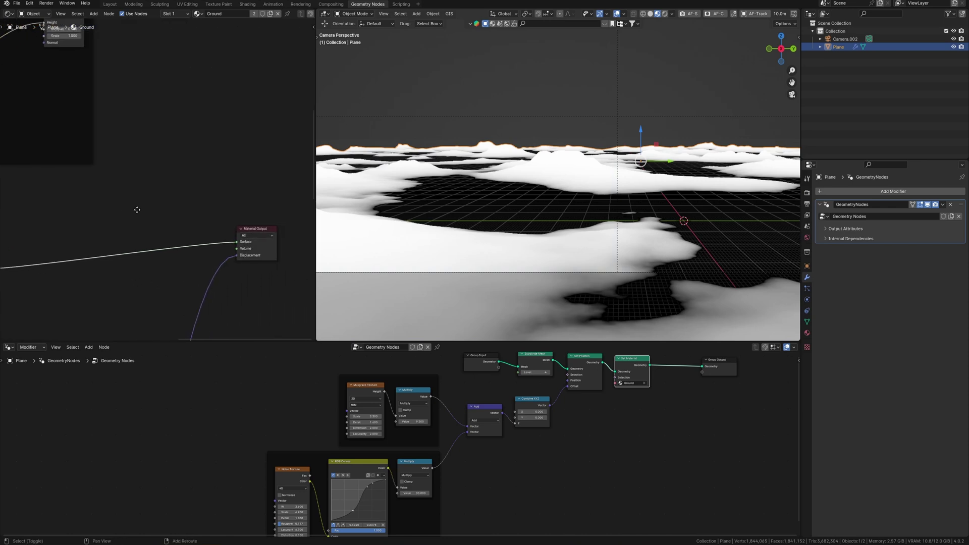
{"action": "scroll", "coordinate": [152, 227], "scroll_direction": "down", "scroll_amount": 2}
{"action": "middle_click_drag", "start_coordinate": [169, 255], "coordinate": [220, 256]}
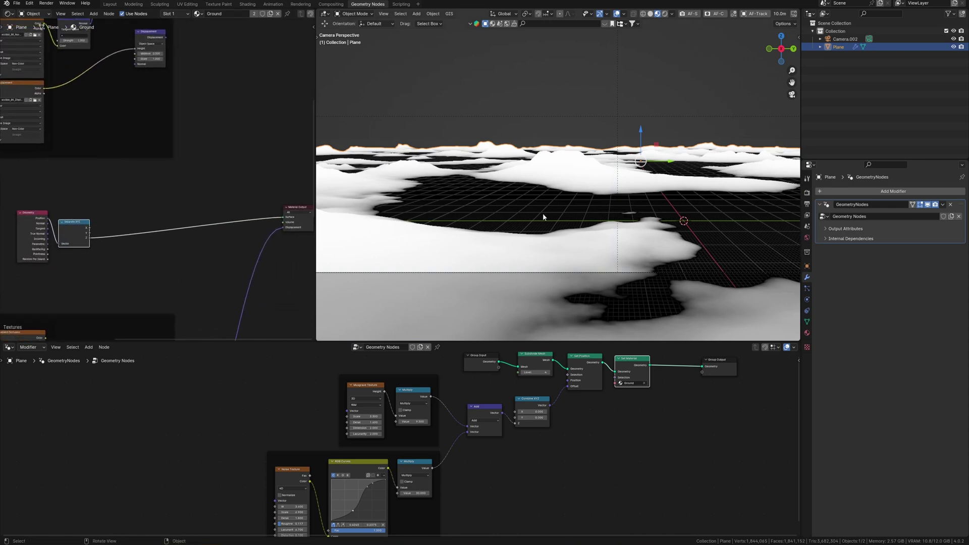
- Add a Mix Shader fed by both rock BSDFs and sending its output to Material Output
{"action": "middle_click_drag", "start_coordinate": [168, 195], "coordinate": [195, 222]}
{"action": "key", "text": "shift+a"}
{"action": "type", "text": "m"}
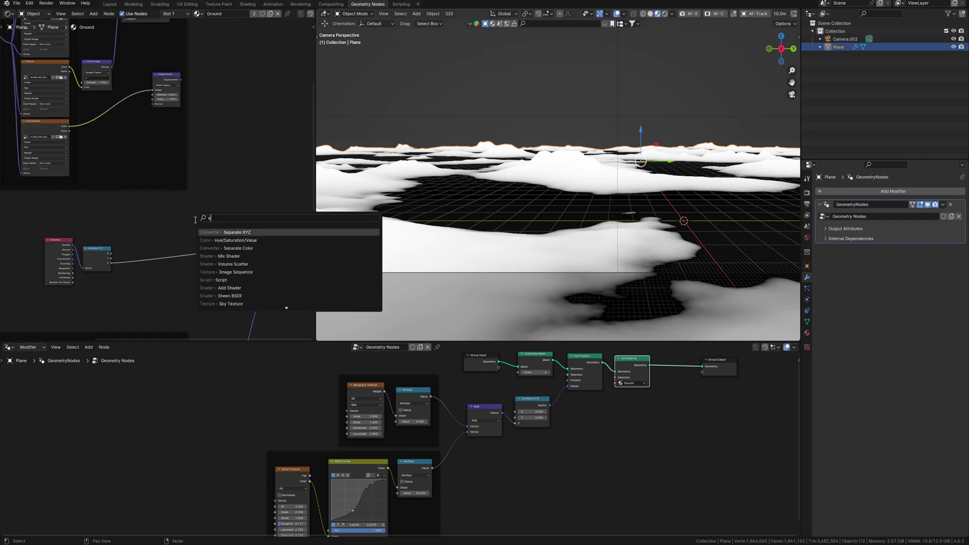
{"action": "left_click", "coordinate": [229, 247]}
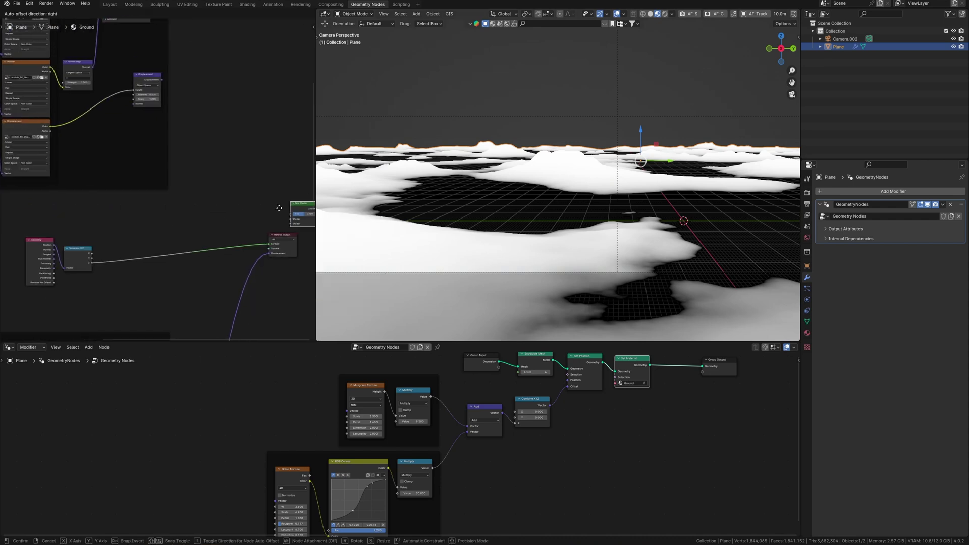
{"action": "left_click", "coordinate": [295, 216]}
{"action": "middle_click_drag", "start_coordinate": [203, 214], "coordinate": [210, 247]}
{"action": "left_click_drag", "start_coordinate": [163, 64], "coordinate": [210, 247]}
{"action": "middle_click_drag", "start_coordinate": [216, 299], "coordinate": [221, 214]}
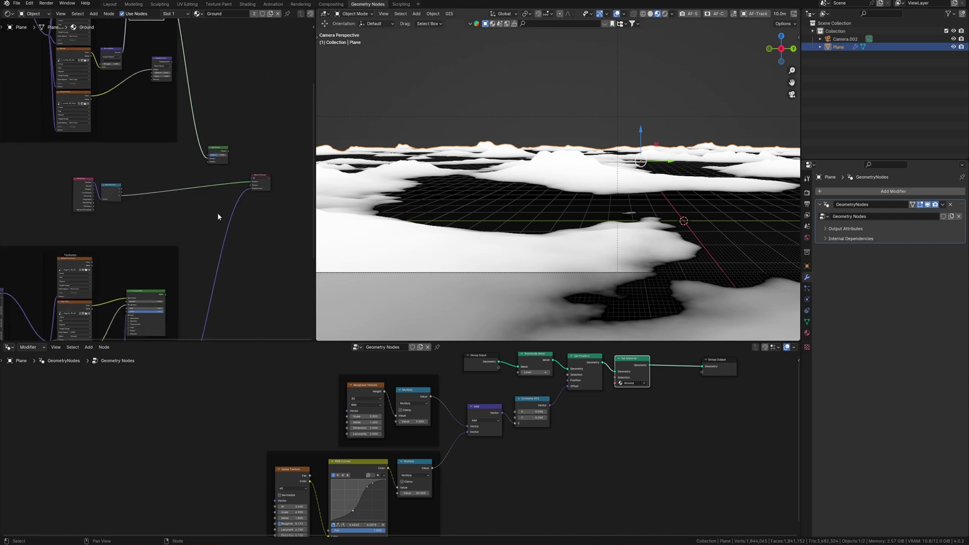
{"action": "mouse_move", "coordinate": [165, 293]}
{"action": "left_mouse_down"}
{"action": "mouse_move", "coordinate": [211, 161]}
{"action": "mouse_move", "coordinate": [252, 180]}
{"action": "left_mouse_up"}
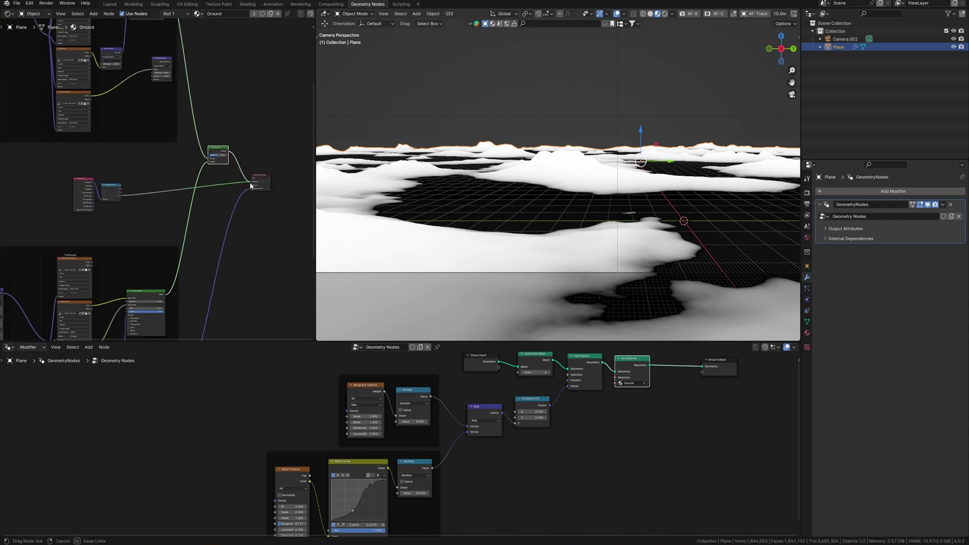
{"action": "scroll", "coordinate": [257, 189], "scroll_direction": "up", "scroll_amount": 1}
{"action": "scroll", "coordinate": [264, 207], "scroll_direction": "up", "scroll_amount": 1}
{"action": "scroll", "coordinate": [264, 206], "scroll_direction": "up", "scroll_amount": 2}
- Drive the Mix Shader factor with the Separate XYZ Z output and tidy the wiring
{"action": "left_click_drag", "start_coordinate": [128, 203], "coordinate": [169, 177]}
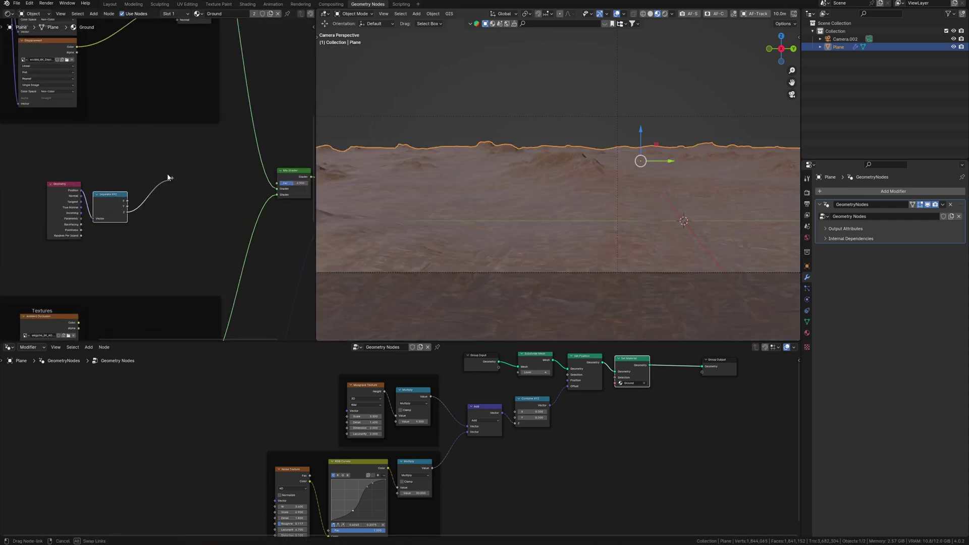
{"action": "left_click_drag", "start_coordinate": [262, 174], "coordinate": [274, 183]}
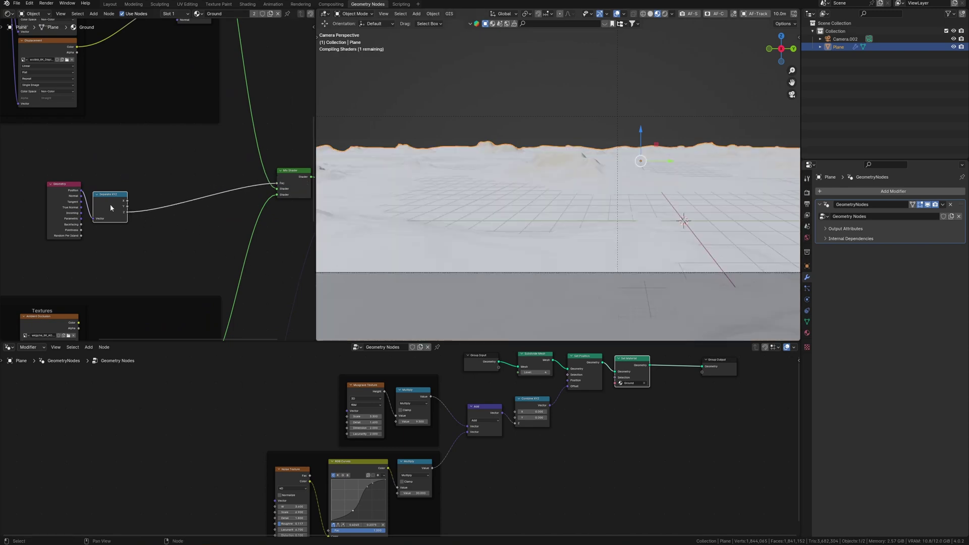
{"action": "left_click_drag", "start_coordinate": [110, 207], "coordinate": [122, 210]}
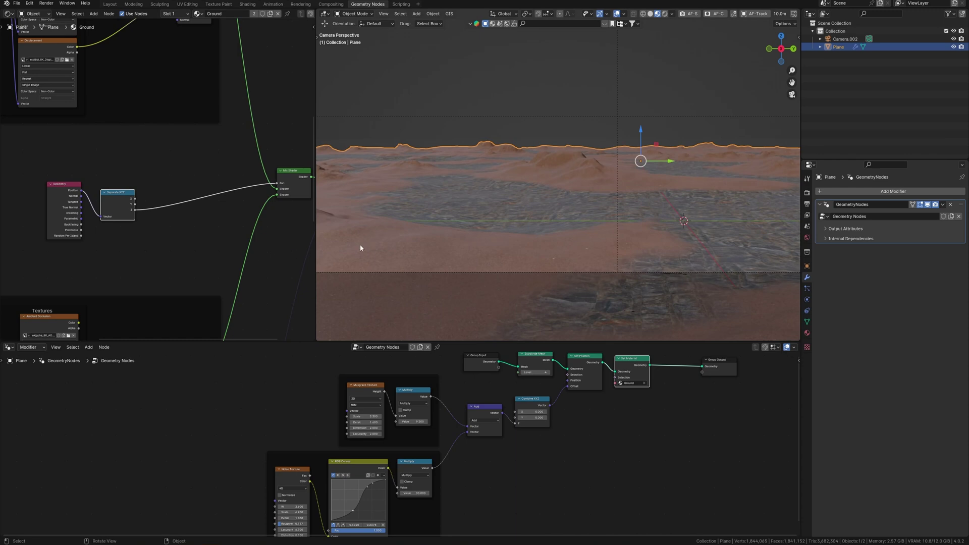
{"action": "left_click_drag", "start_coordinate": [263, 199], "coordinate": [190, 34]}
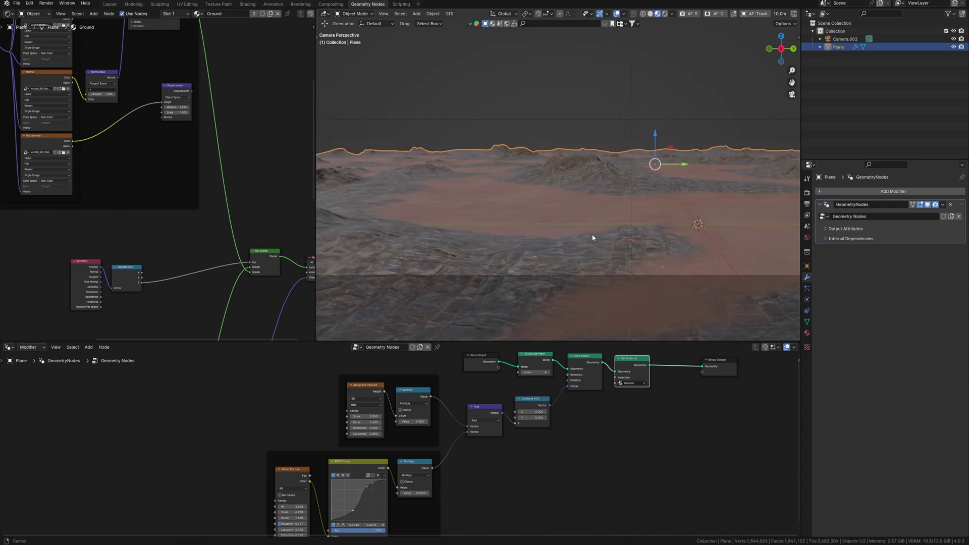
{"action": "scroll", "coordinate": [181, 282], "scroll_direction": "up", "scroll_amount": 3}
- Drop a Color Ramp onto the Z-to-Fac link and select its black stop
{"action": "key", "text": "shift+a"}
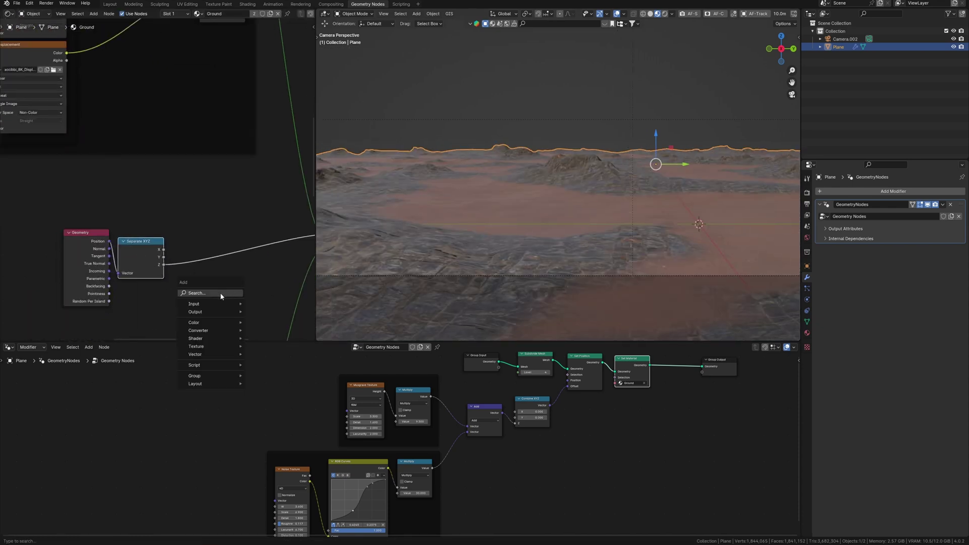
{"action": "type", "text": "color ramp"}
{"action": "key", "text": "Return"}
{"action": "left_click", "coordinate": [186, 189]}
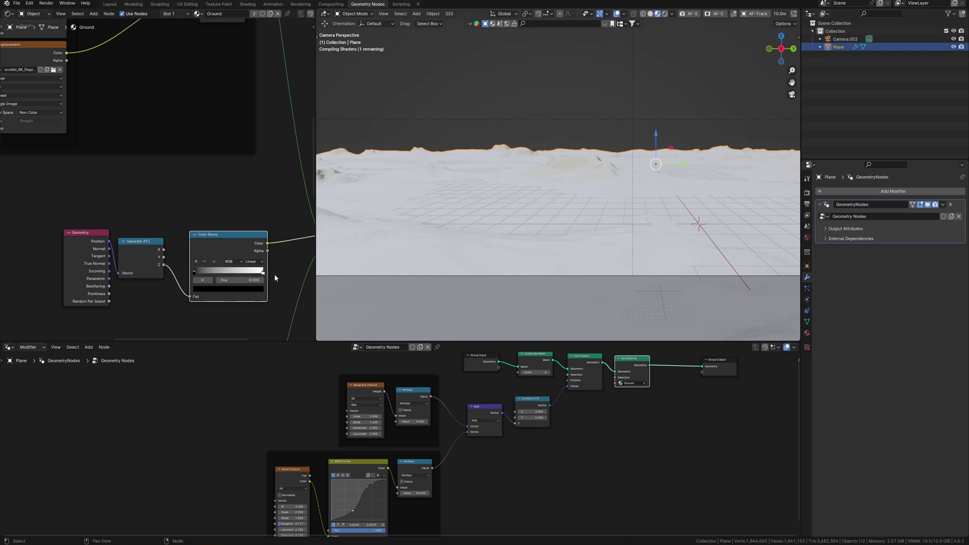
{"action": "left_click", "coordinate": [159, 270]}
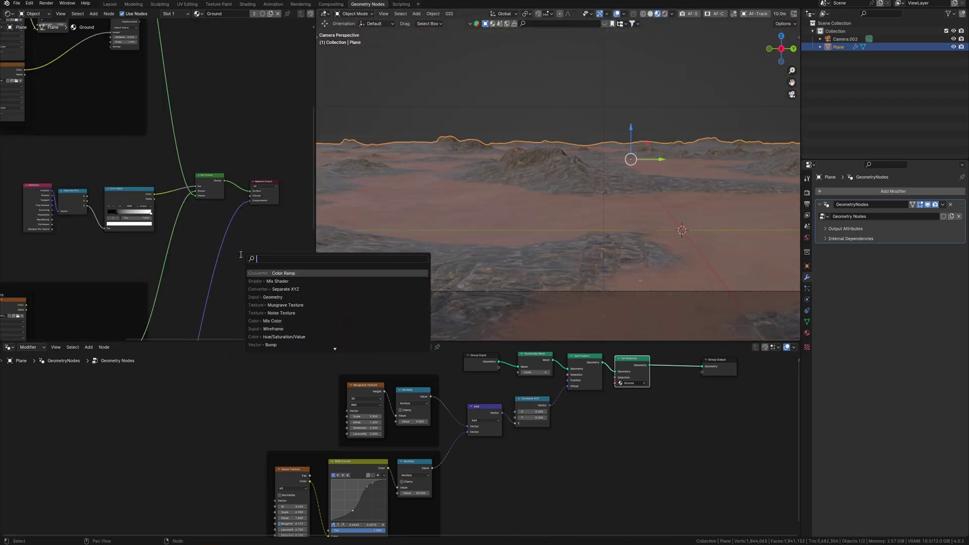
{"action": "type", "text": "mix"}
- Place a Mix Color node below the Mix Shader, wire in rock textures, and tidy nodes
{"action": "key", "text": "Return"}
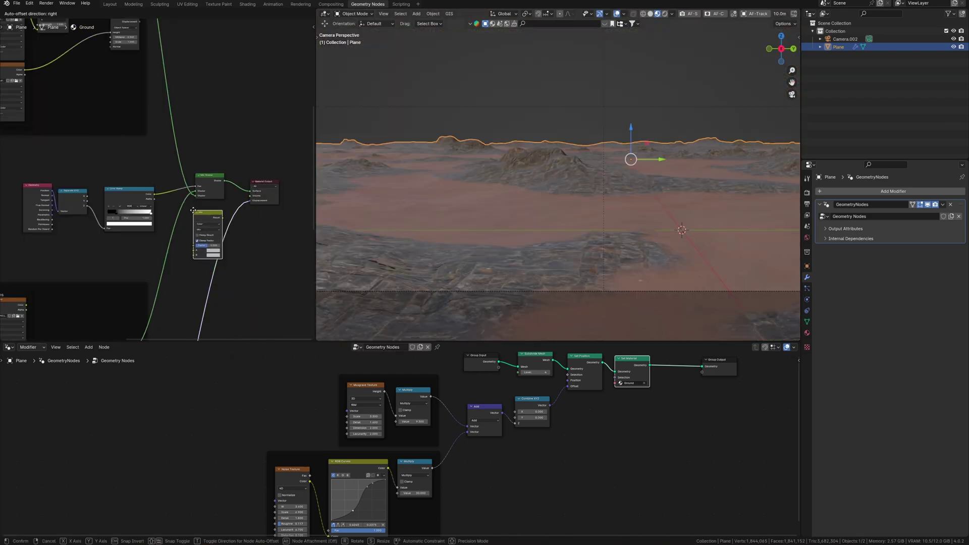
{"action": "left_click", "coordinate": [195, 211]}
{"action": "scroll", "coordinate": [169, 88], "scroll_direction": "down", "scroll_amount": 2}
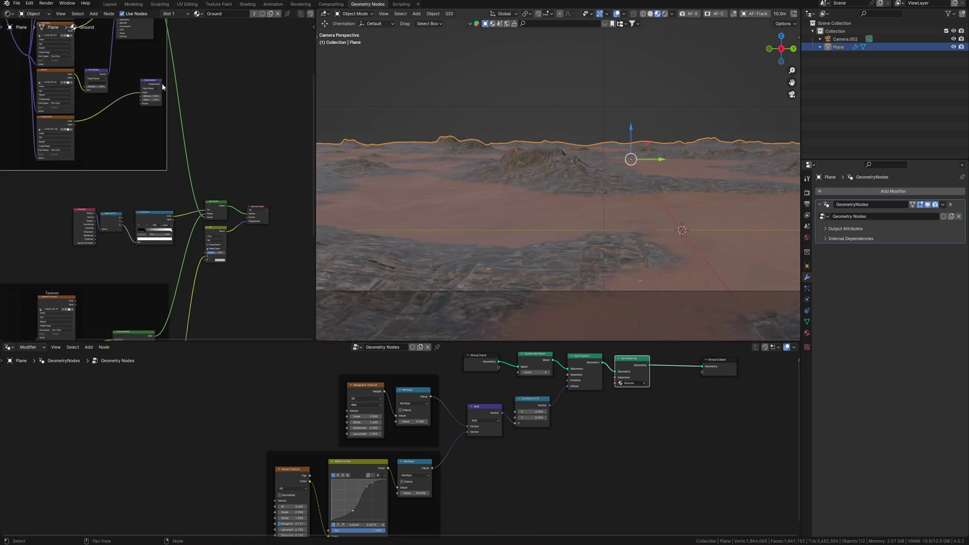
{"action": "left_click_drag", "start_coordinate": [163, 87], "coordinate": [206, 257]}
{"action": "scroll", "coordinate": [194, 252], "scroll_direction": "up", "scroll_amount": 2}
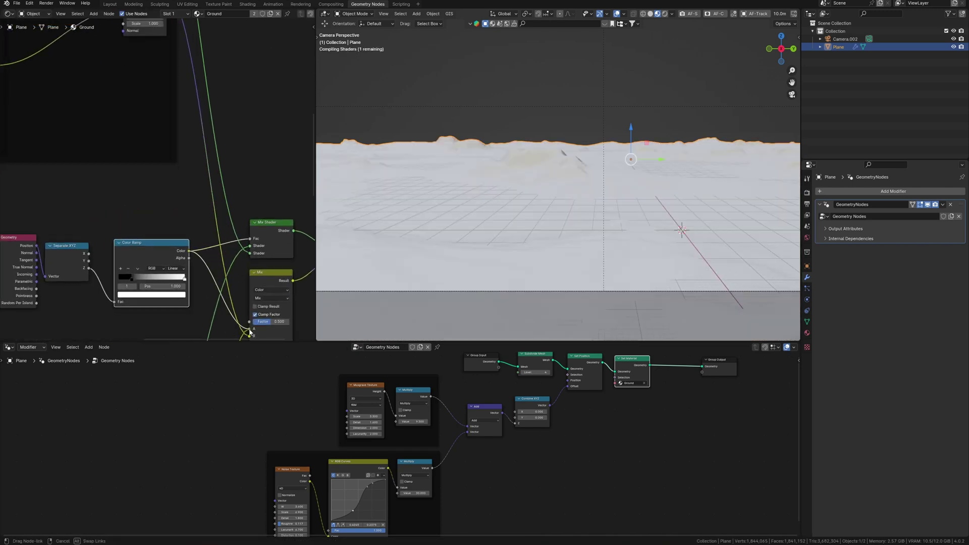
{"action": "left_click_drag", "start_coordinate": [251, 330], "coordinate": [250, 331]}
{"action": "scroll", "coordinate": [244, 262], "scroll_direction": "down", "scroll_amount": 2}
{"action": "scroll", "coordinate": [274, 262], "scroll_direction": "down", "scroll_amount": 2}
{"action": "scroll", "coordinate": [125, 203], "scroll_direction": "down", "scroll_amount": 2}
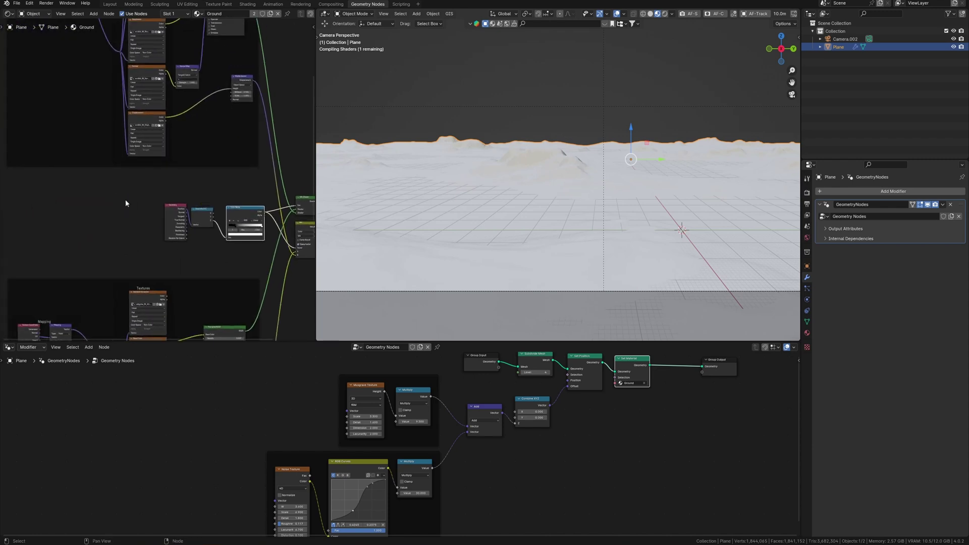
{"action": "left_click_drag", "start_coordinate": [210, 233], "coordinate": [220, 251]}
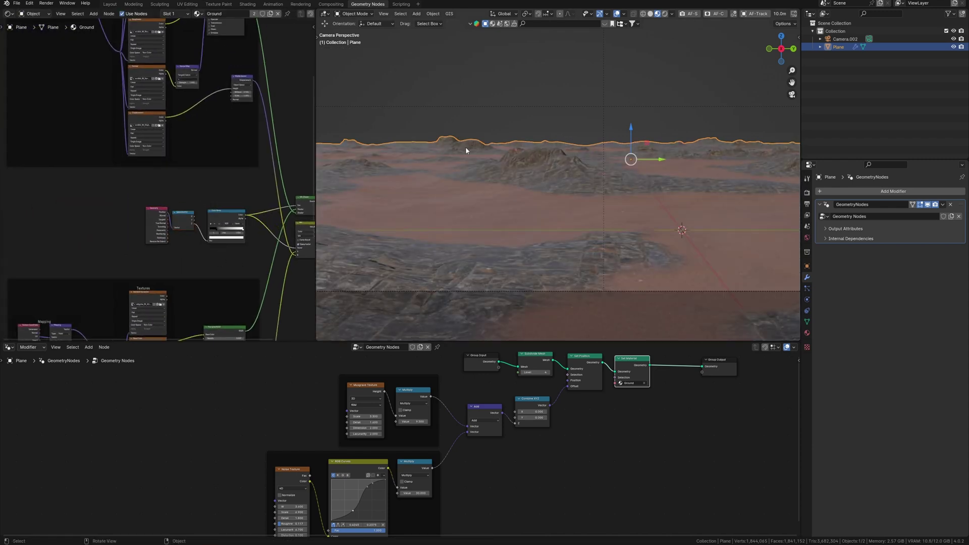
{"action": "left_click_drag", "start_coordinate": [219, 229], "coordinate": [212, 227]}
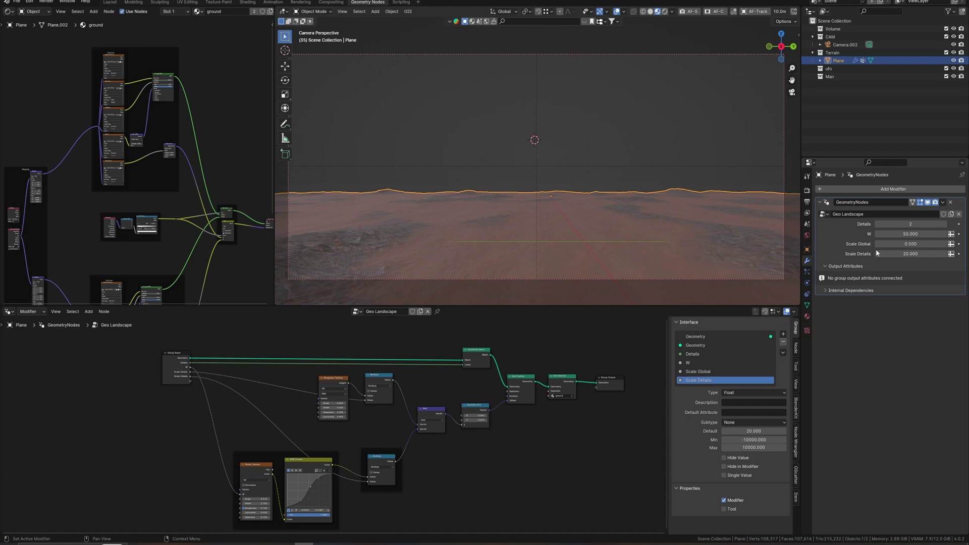
- Retune Geo Landscape with W 120, Scale Global 4.6 and Scale Details 21.86
{"action": "left_click", "coordinate": [918, 233]}
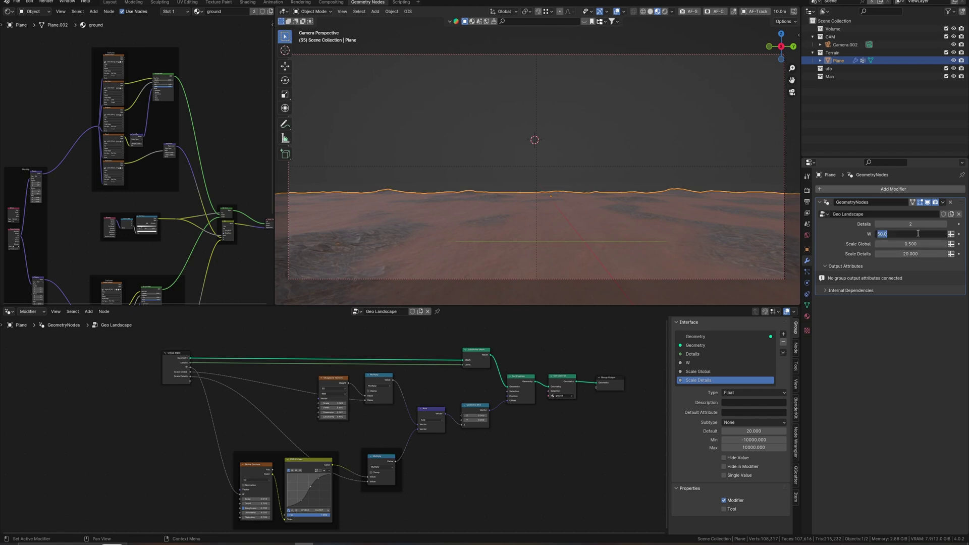
{"action": "key", "text": "Return"}
{"action": "scroll", "coordinate": [290, 475], "scroll_direction": "up", "scroll_amount": 3}
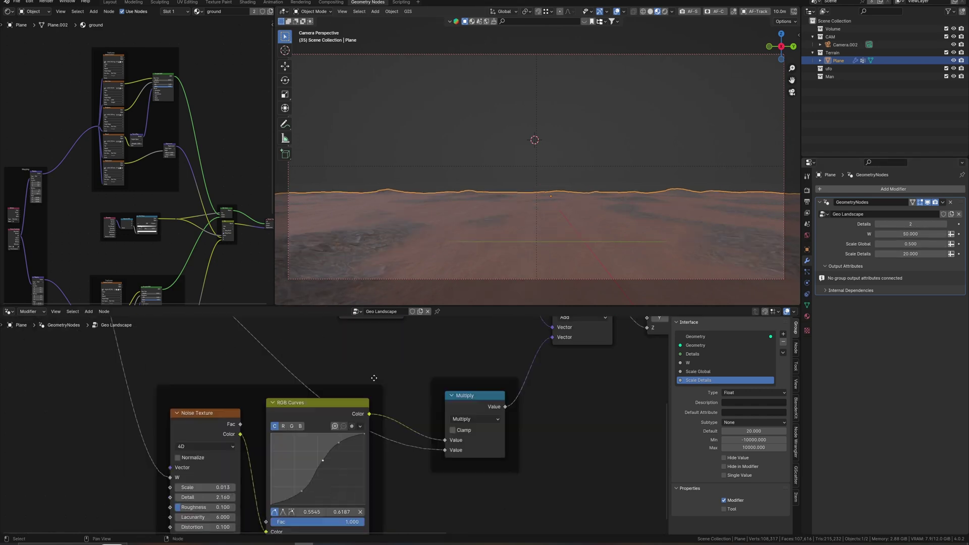
{"action": "scroll", "coordinate": [291, 475], "scroll_direction": "down", "scroll_amount": 1}
{"action": "scroll", "coordinate": [290, 475], "scroll_direction": "down", "scroll_amount": 1}
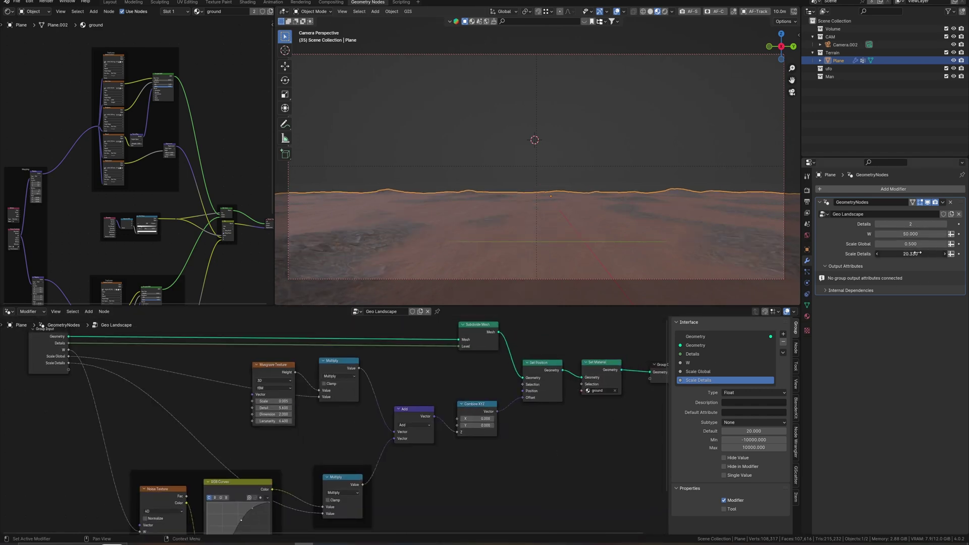
{"action": "left_click_drag", "start_coordinate": [939, 260], "coordinate": [965, 260]}
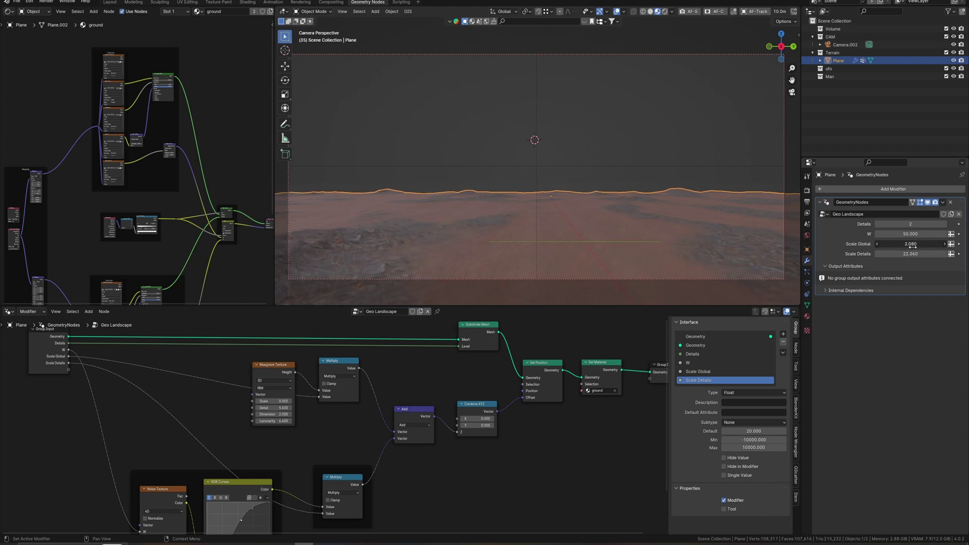
{"action": "left_click_drag", "start_coordinate": [911, 244], "coordinate": [939, 244]}
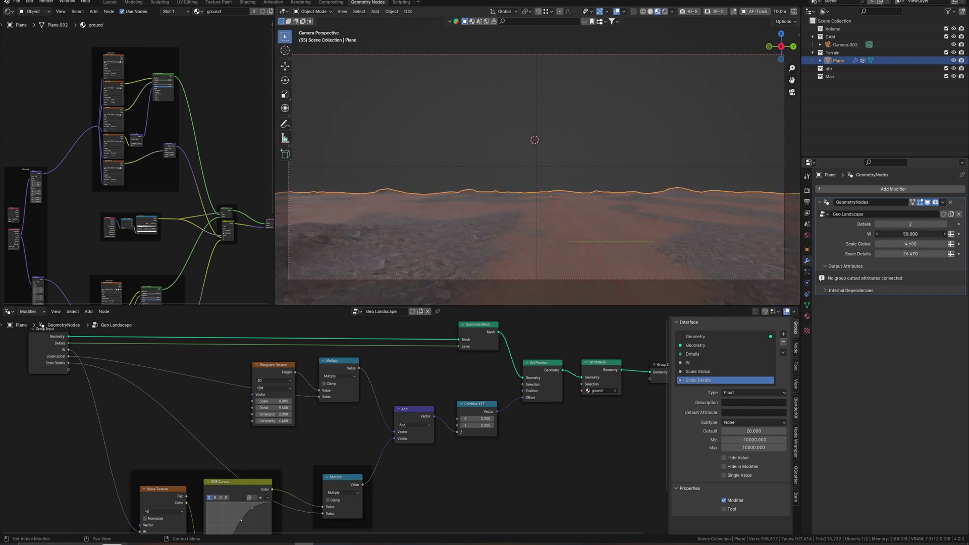
{"action": "type", "text": "120"}
{"action": "key", "text": "Return"}
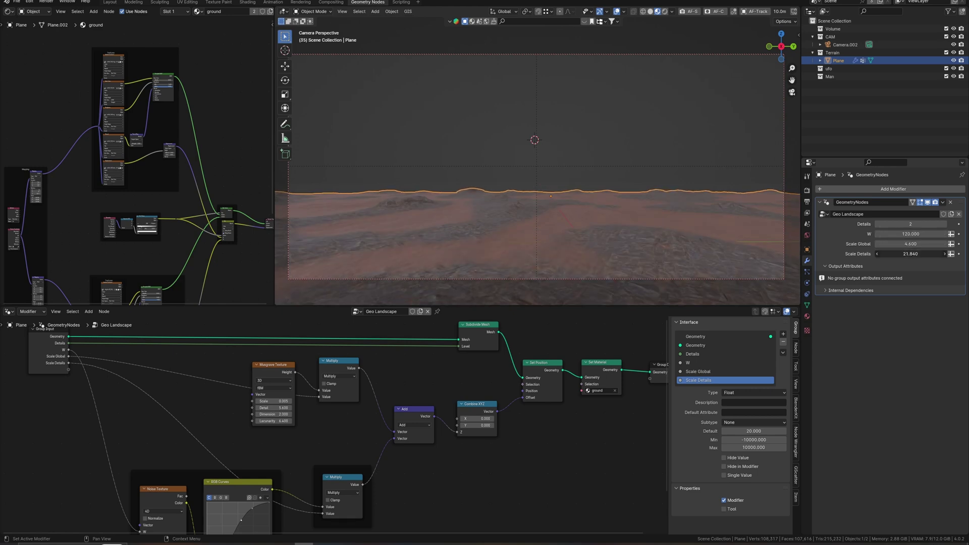